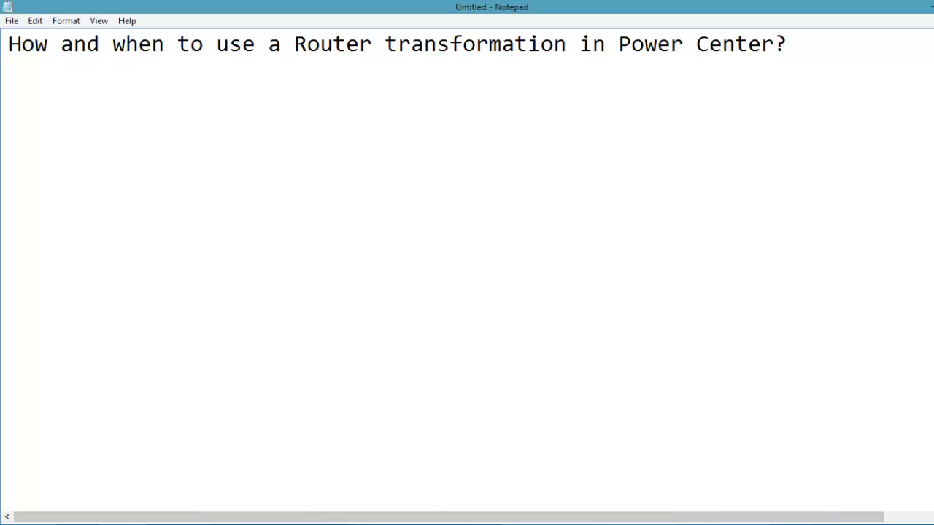
Step: Open the class text file in the Informatica\pc\input folder and examine its pipe-delimited records
{"action": "mouse_move", "coordinate": [345, 524]}
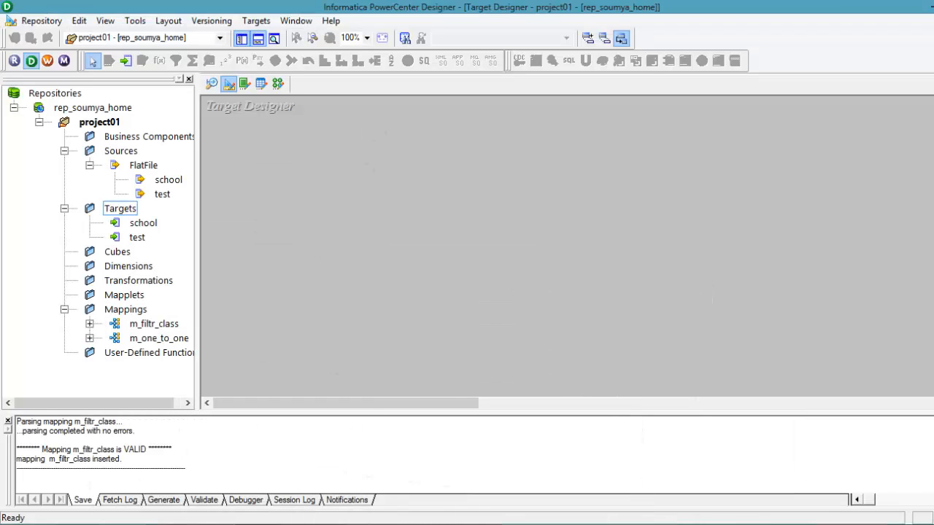
{"action": "mouse_move", "coordinate": [175, 524]}
{"action": "left_click", "coordinate": [93, 449]}
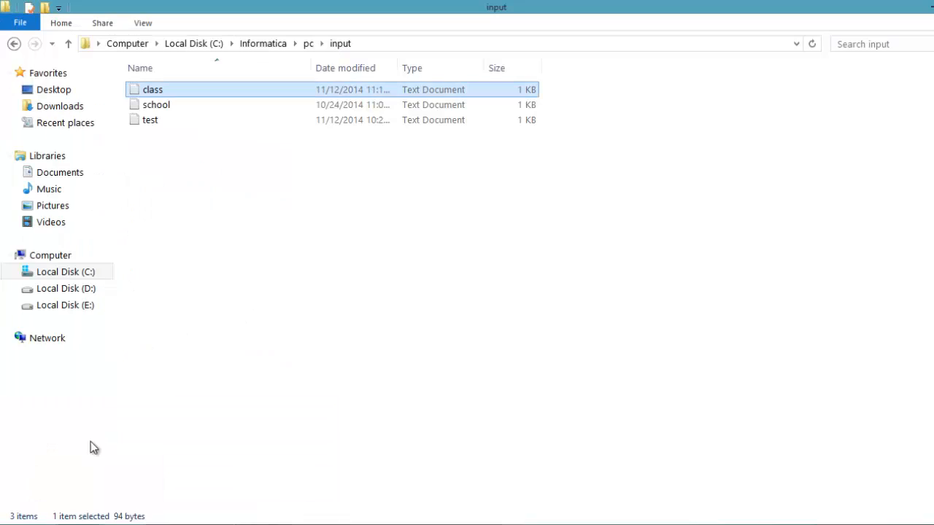
{"action": "double_click", "coordinate": [189, 86]}
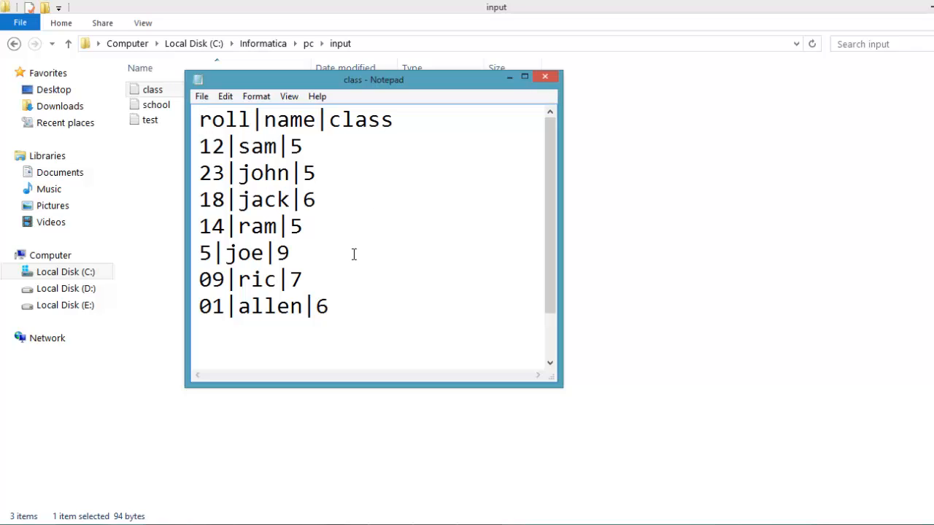
{"action": "left_click_drag", "start_coordinate": [546, 225], "coordinate": [544, 154]}
Step: Switch to PowerCenter Designer and start a flat file source import of the class file in the Source Analyzer
{"action": "mouse_move", "coordinate": [255, 524]}
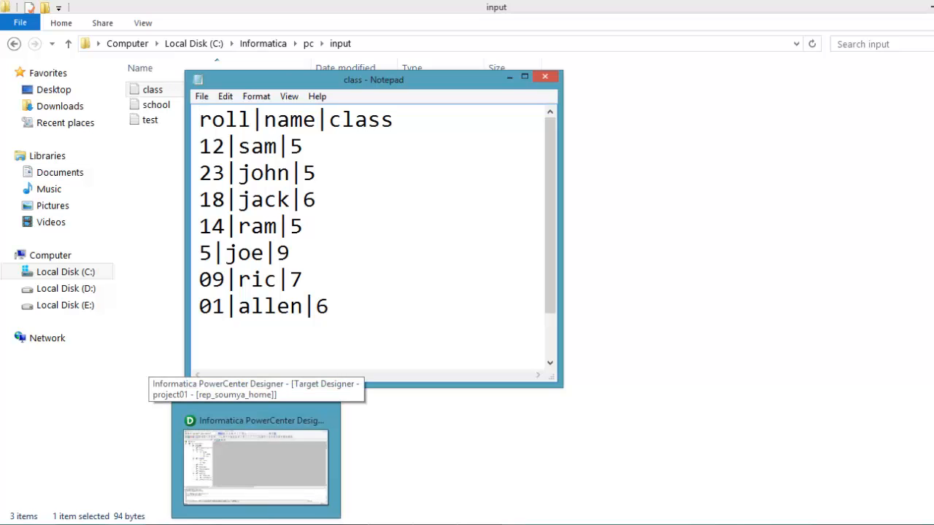
{"action": "left_click", "coordinate": [255, 467]}
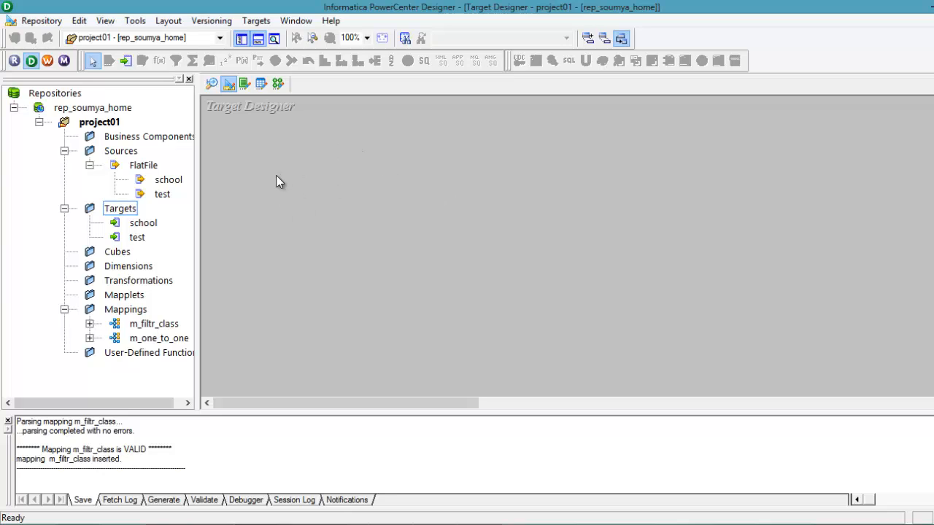
{"action": "left_click", "coordinate": [212, 89]}
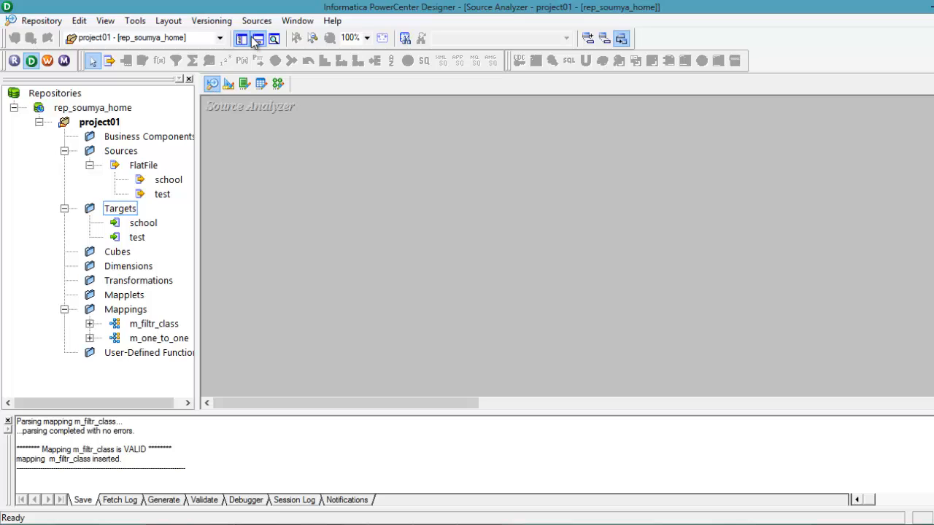
{"action": "left_click", "coordinate": [247, 21]}
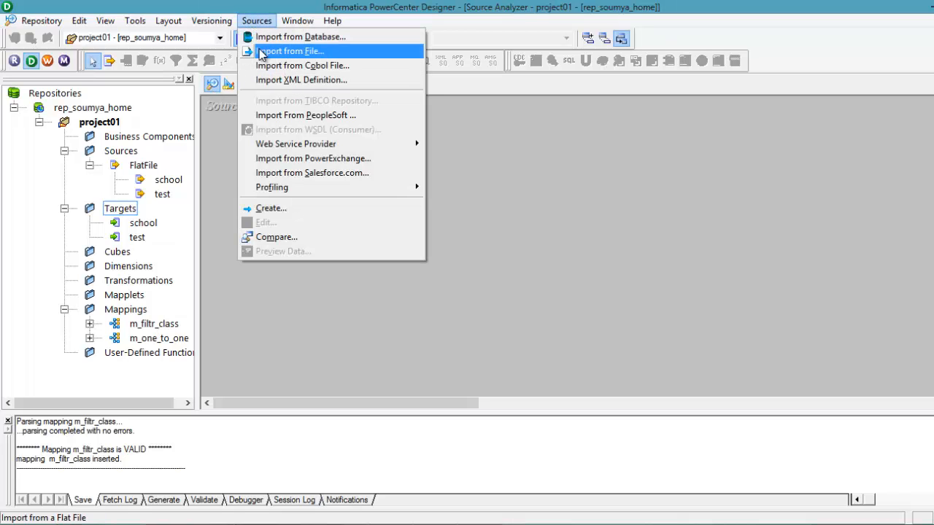
{"action": "left_click", "coordinate": [251, 51]}
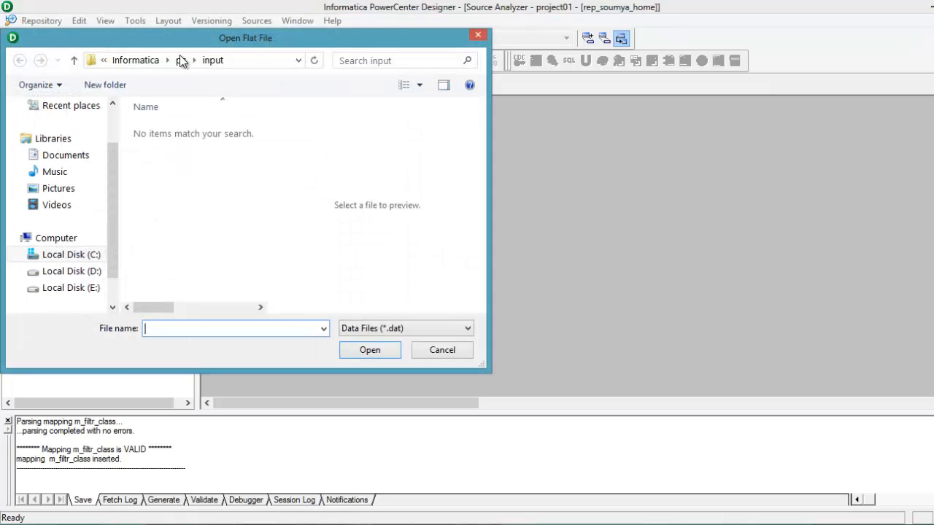
{"action": "left_click", "coordinate": [460, 335]}
{"action": "left_click", "coordinate": [383, 354]}
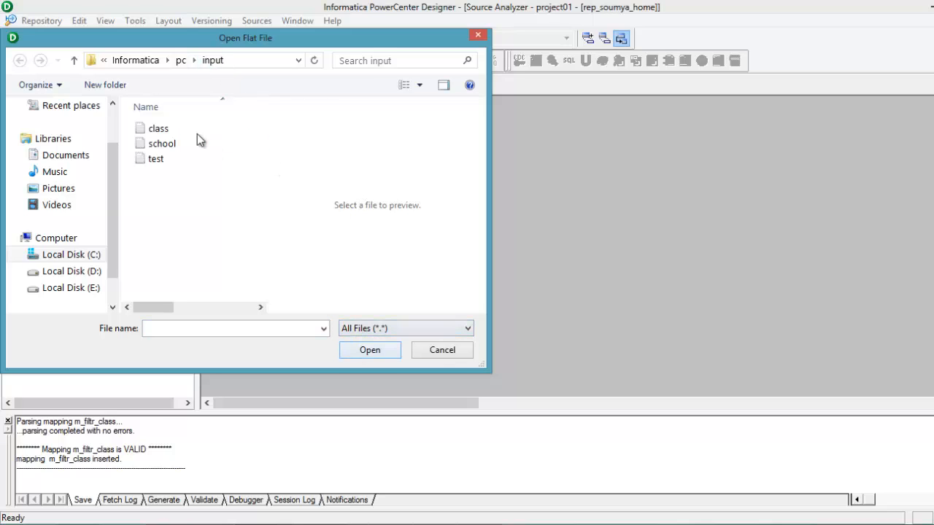
{"action": "left_click", "coordinate": [174, 127]}
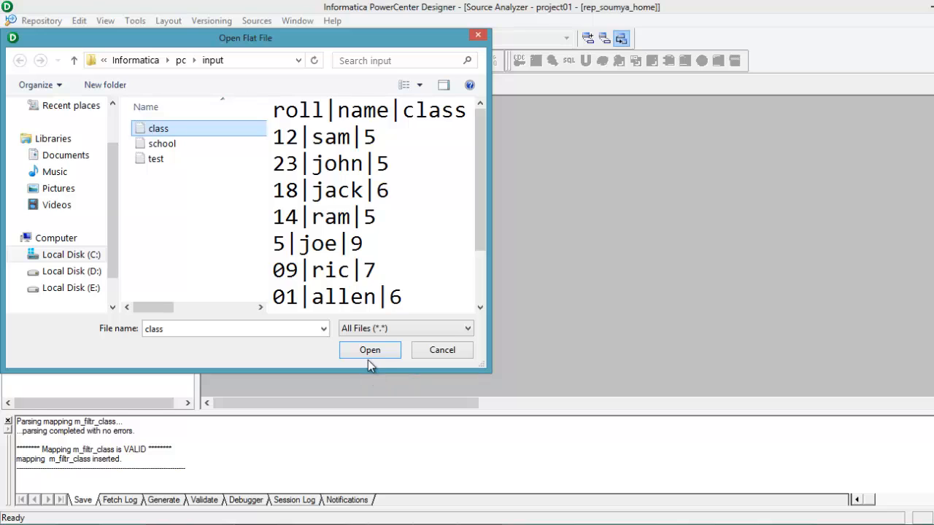
{"action": "left_click", "coordinate": [365, 354]}
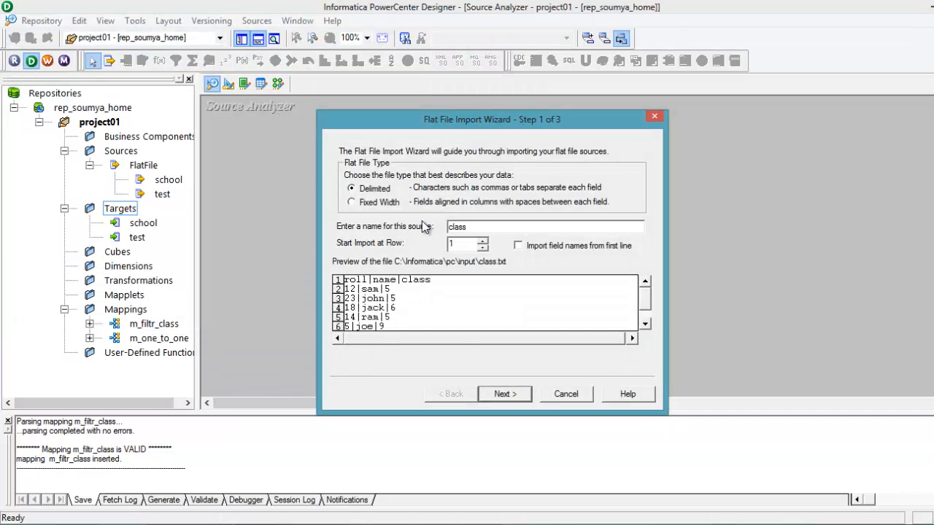
Step: Import field names from the first line, use | as the only delimiter instead of comma, and set the text qualifier to No quotes
{"action": "left_click", "coordinate": [518, 246]}
{"action": "left_click", "coordinate": [506, 393]}
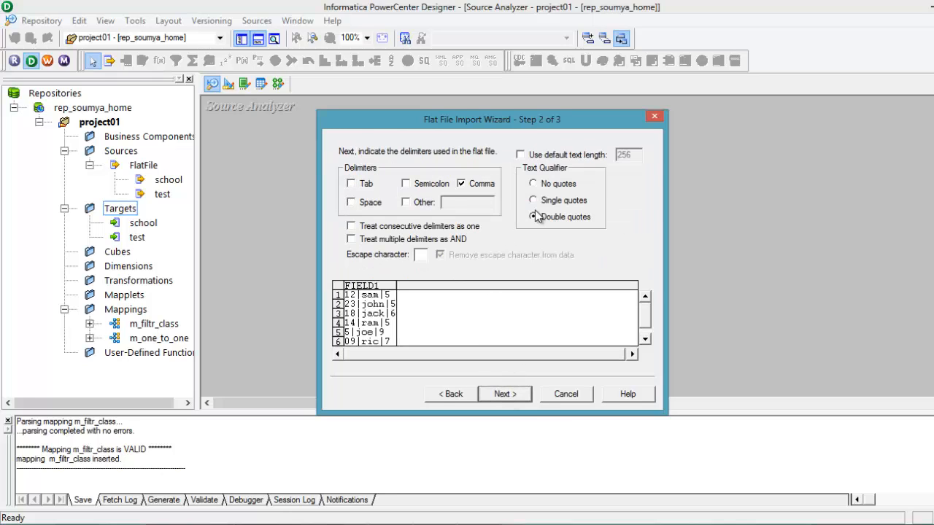
{"action": "left_click", "coordinate": [406, 202]}
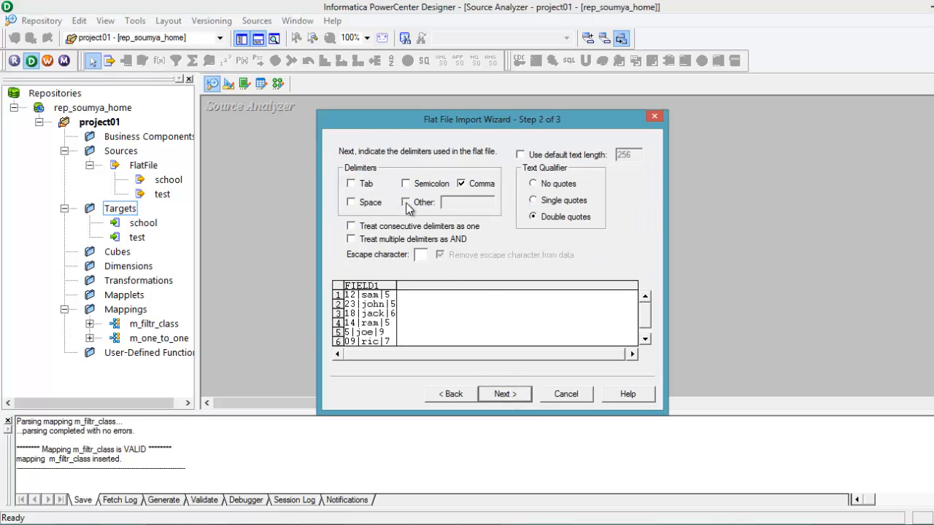
{"action": "left_click", "coordinate": [462, 183]}
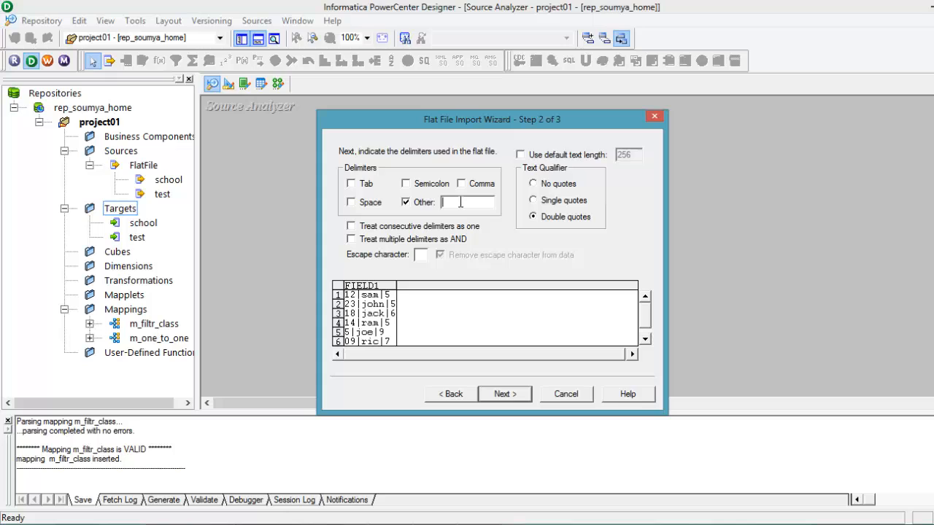
{"action": "left_click", "coordinate": [460, 203]}
{"action": "type", "text": "|"}
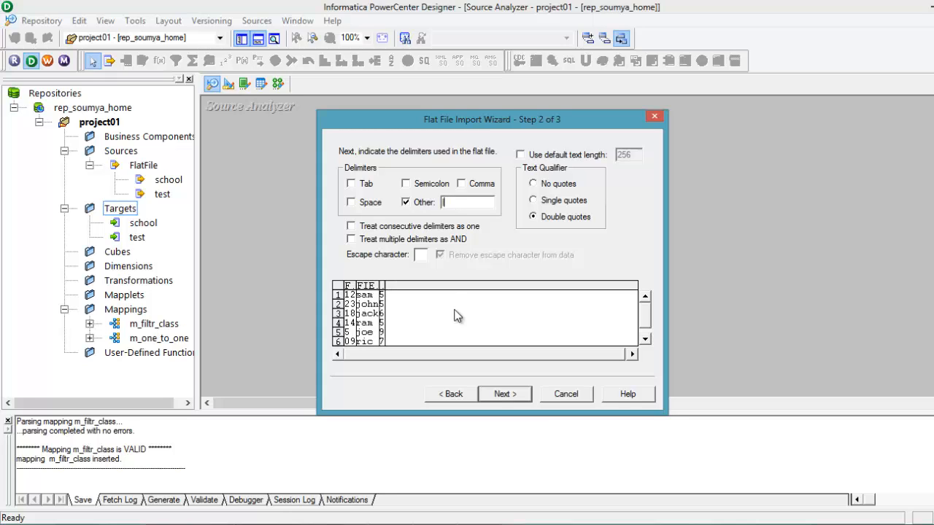
{"action": "left_click", "coordinate": [534, 184]}
{"action": "left_click", "coordinate": [505, 393]}
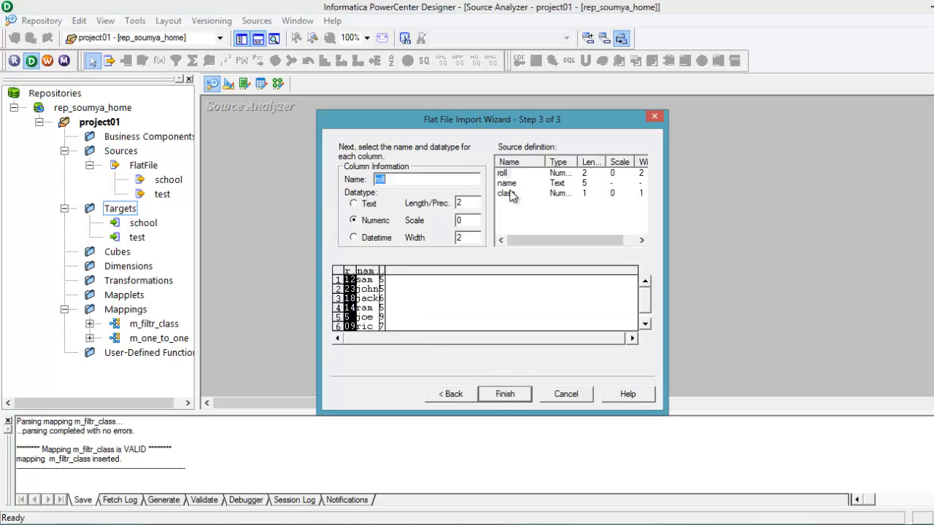
Step: Set the roll column to Text with length 5 and the name column's length to 20
{"action": "left_click", "coordinate": [354, 204]}
{"action": "left_click", "coordinate": [465, 203]}
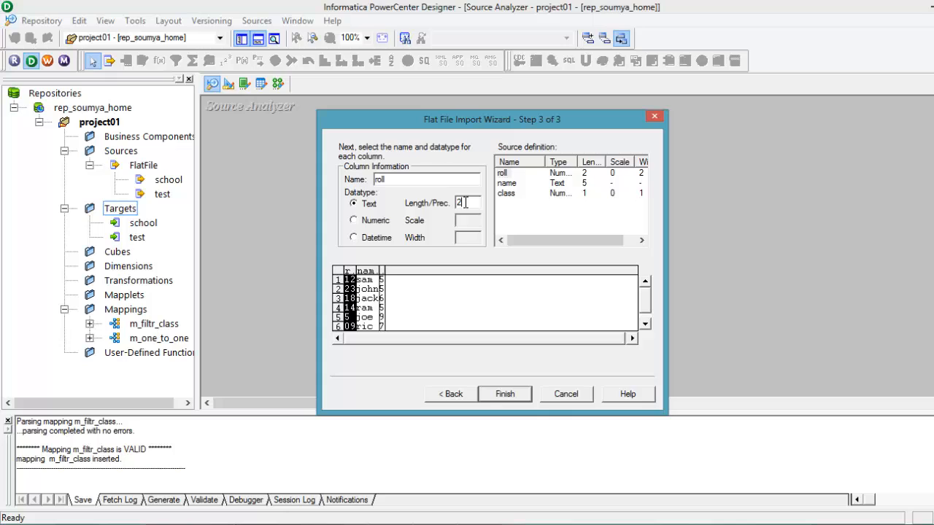
{"action": "key", "text": "BackSpace"}
{"action": "type", "text": "5"}
{"action": "left_click", "coordinate": [507, 184]}
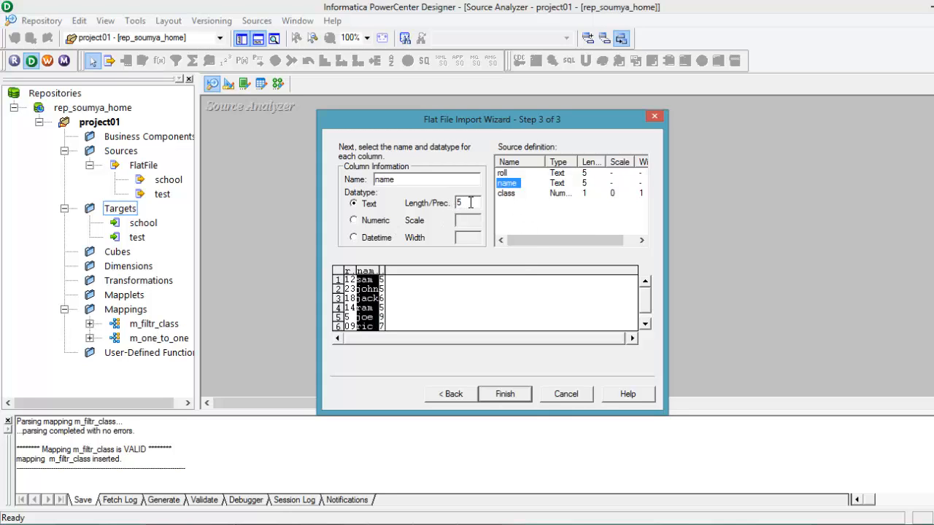
{"action": "left_click", "coordinate": [470, 203]}
{"action": "key", "text": "BackSpace"}
{"action": "type", "text": "20"}
Step: Set the class column to Text with length 5, finish the import, and move the source definition away from the workspace corner
{"action": "left_click", "coordinate": [506, 194]}
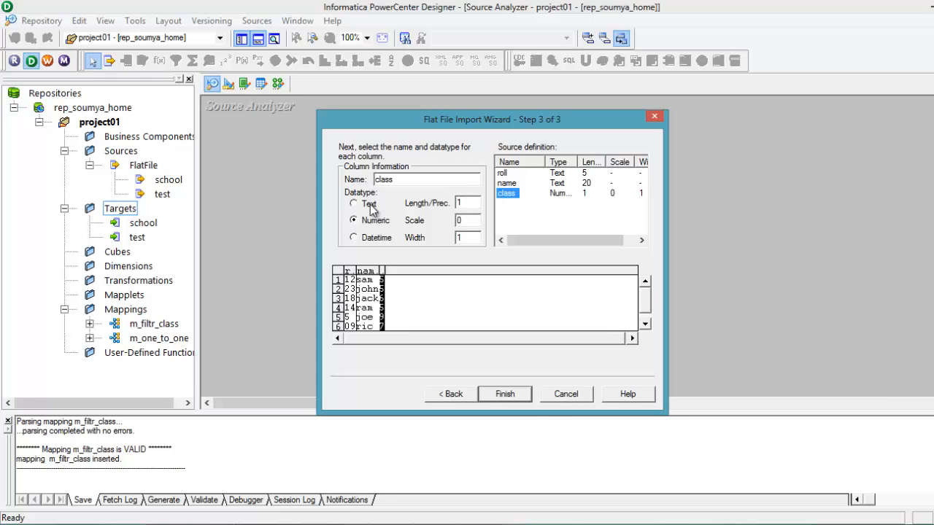
{"action": "left_click", "coordinate": [354, 203]}
{"action": "left_click", "coordinate": [469, 204]}
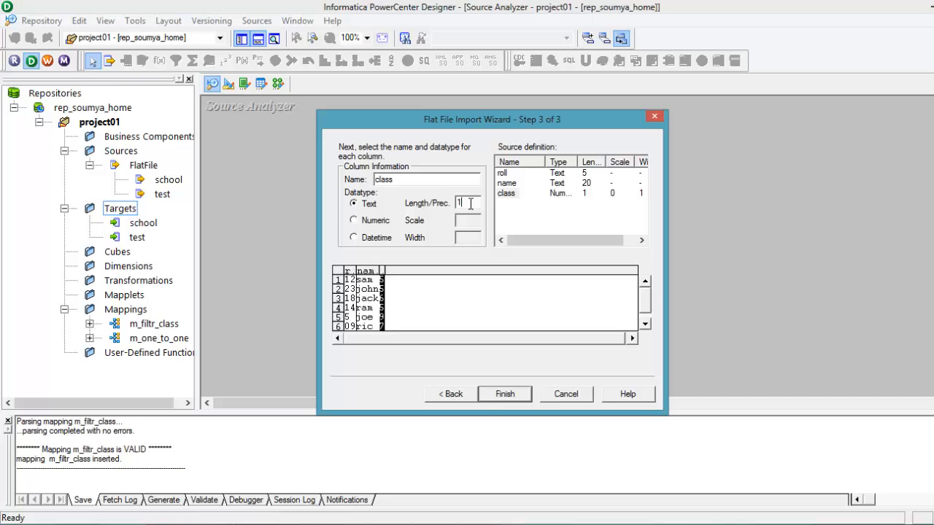
{"action": "key", "text": "BackSpace"}
{"action": "type", "text": "5"}
{"action": "left_click", "coordinate": [508, 392]}
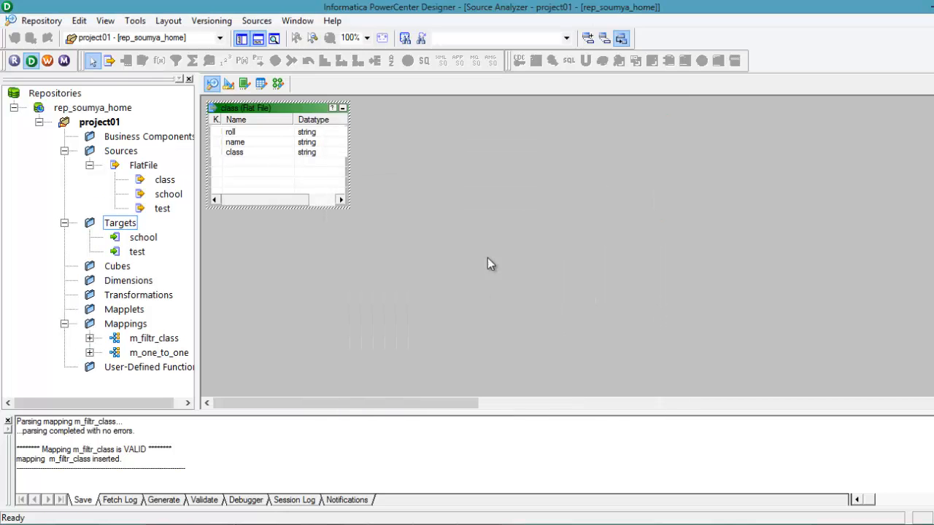
{"action": "left_click_drag", "start_coordinate": [267, 117], "coordinate": [373, 148]}
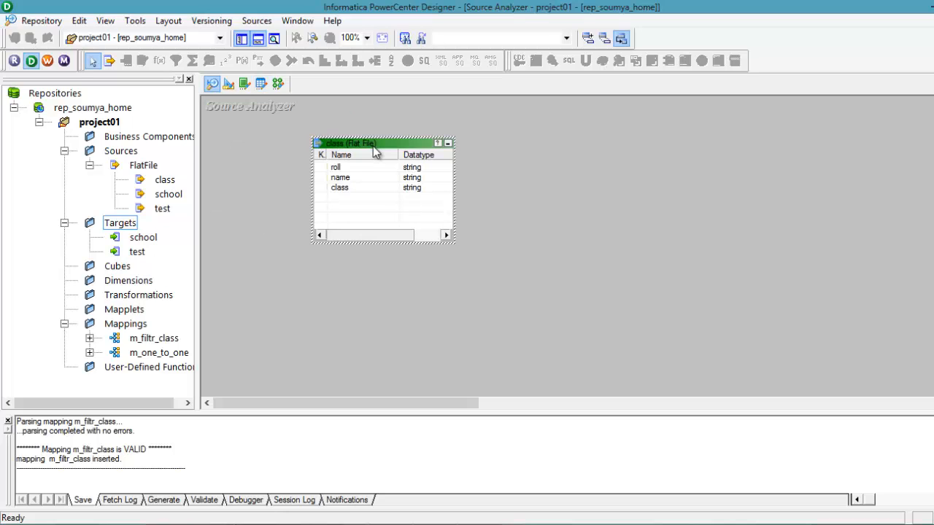
{"action": "left_click", "coordinate": [205, 272]}
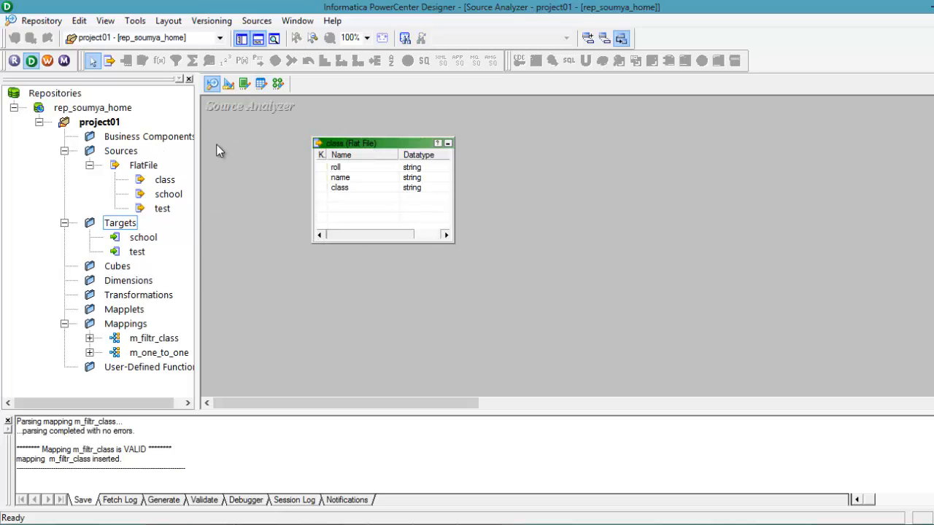
Step: Create a flat file target definition in the Target Designer from the class source
{"action": "left_click", "coordinate": [228, 85]}
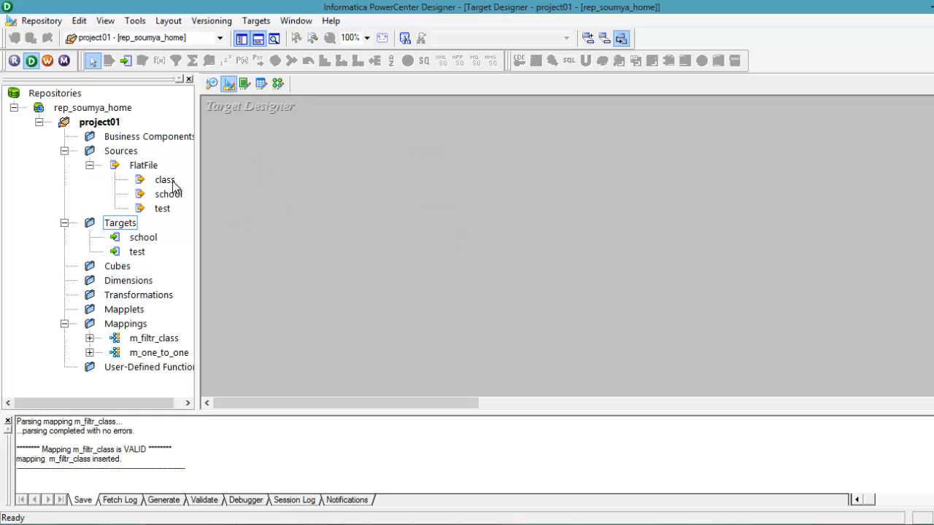
{"action": "left_click", "coordinate": [163, 181]}
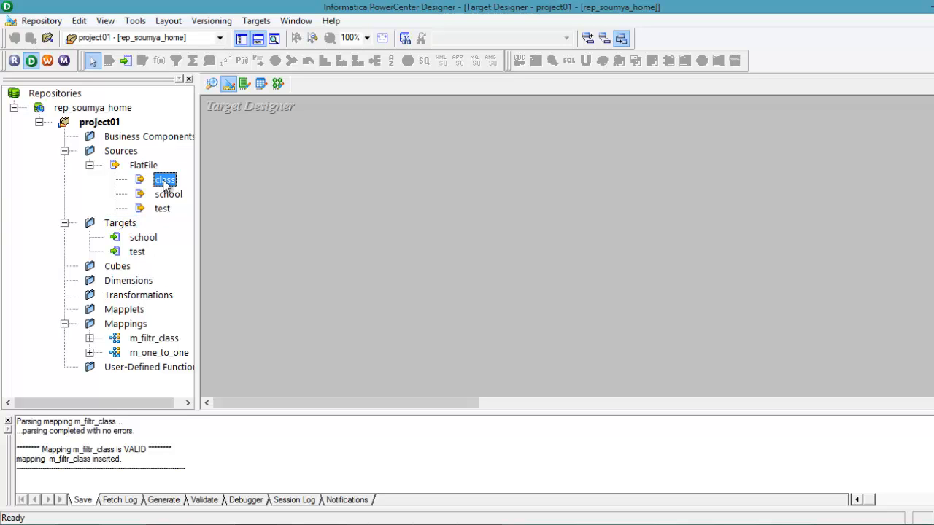
{"action": "left_click_drag", "start_coordinate": [345, 153], "coordinate": [313, 148]}
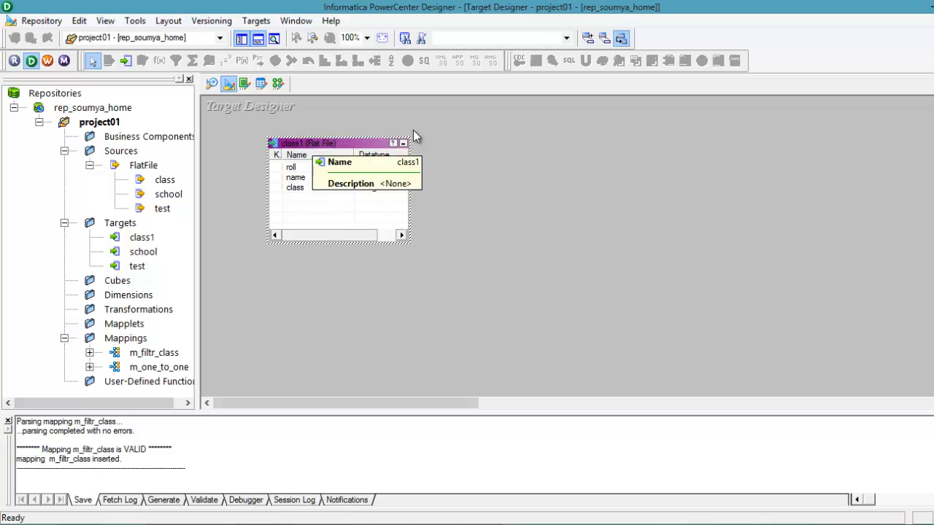
{"action": "left_click", "coordinate": [466, 235]}
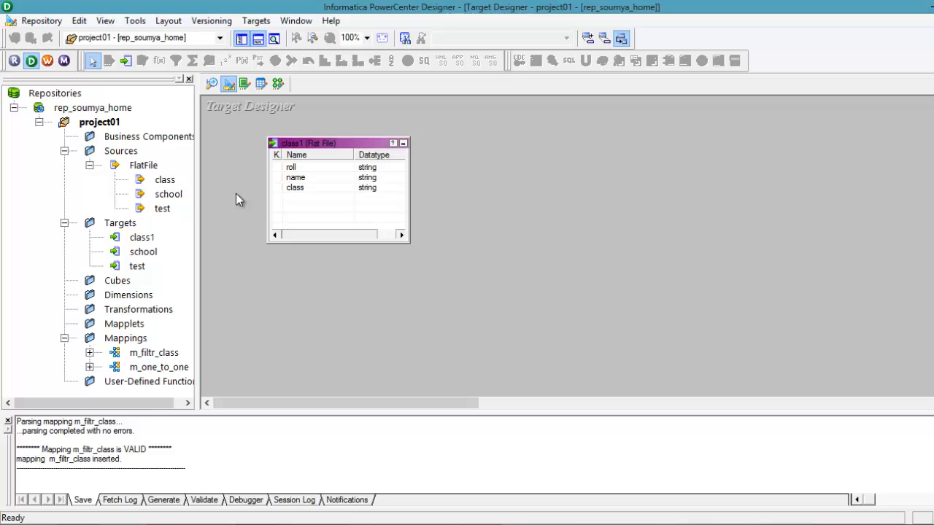
Step: Create a new mapping named m_router in the Mapping Designer
{"action": "left_click", "coordinate": [279, 83]}
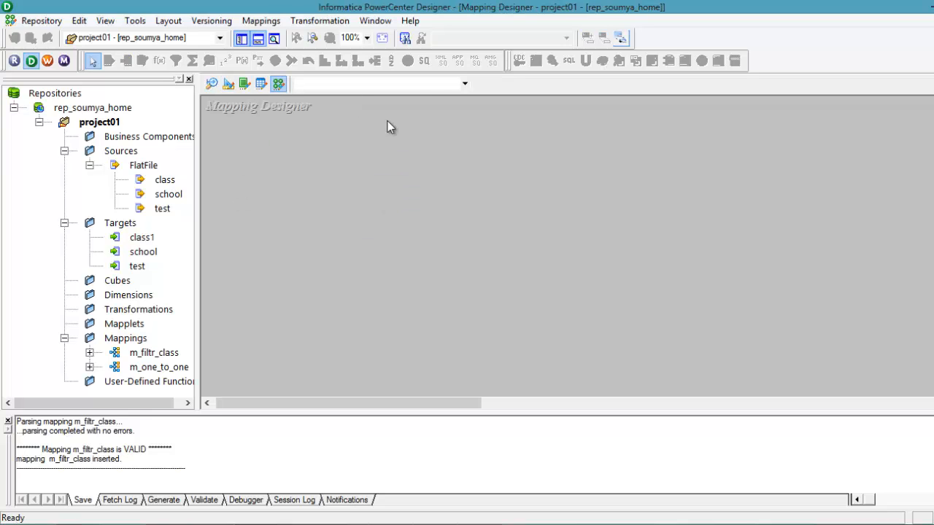
{"action": "left_click", "coordinate": [257, 22]}
{"action": "left_click", "coordinate": [264, 35]}
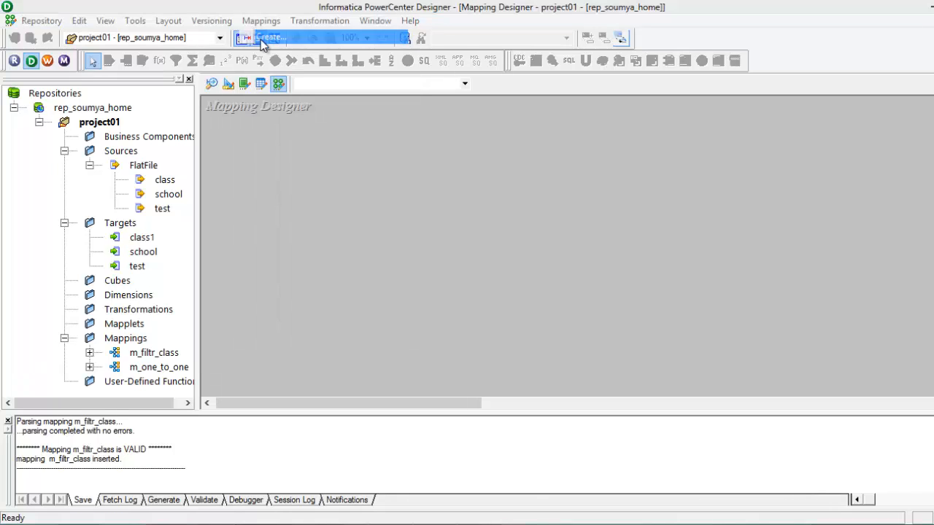
{"action": "type", "text": "m"}
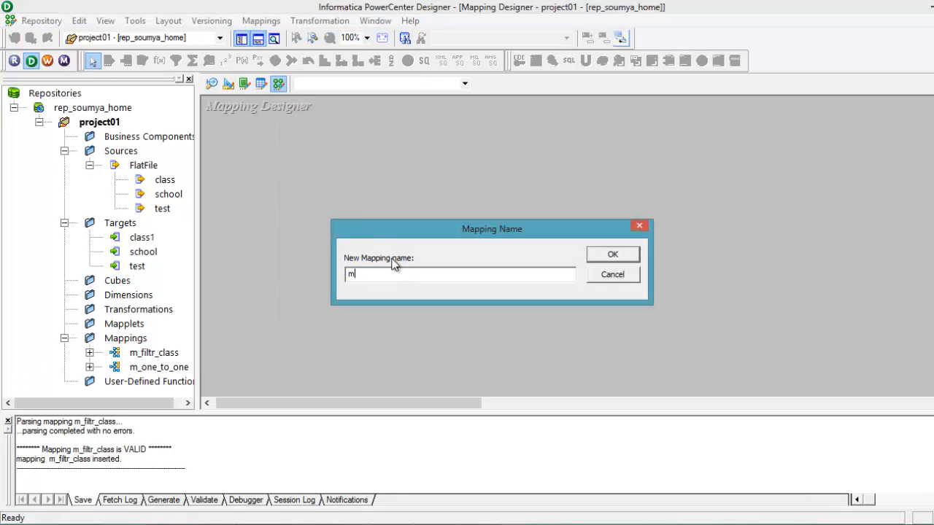
{"action": "type", "text": "_router"}
{"action": "left_click", "coordinate": [608, 257]}
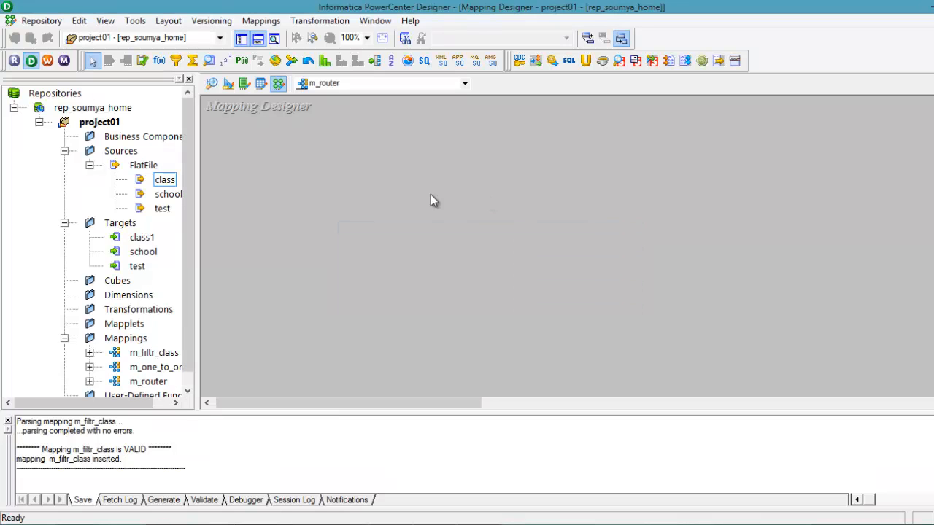
Step: Add the class source to the mapping and place its source qualifier beside the source definition
{"action": "left_click", "coordinate": [164, 181]}
{"action": "left_click_drag", "start_coordinate": [164, 183], "coordinate": [286, 191]}
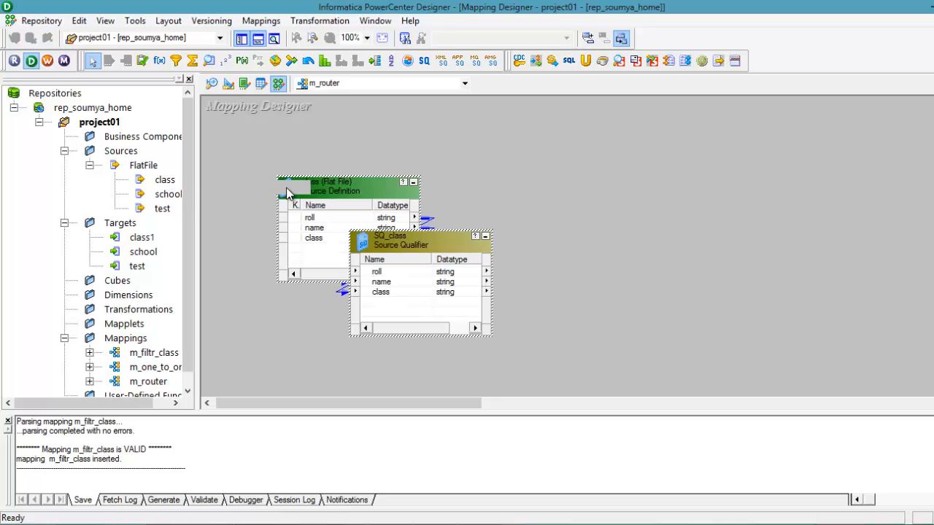
{"action": "left_click", "coordinate": [379, 135]}
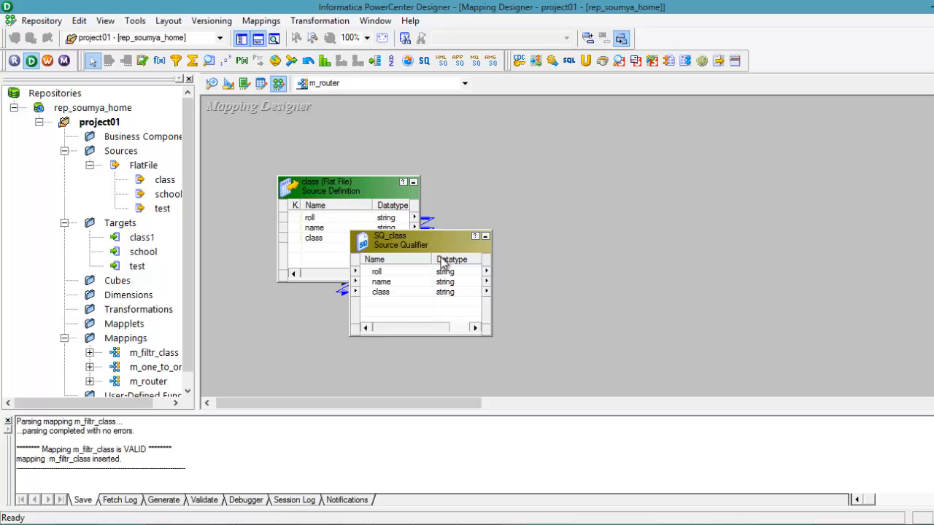
{"action": "mouse_move", "coordinate": [445, 255]}
{"action": "left_mouse_down"}
{"action": "mouse_move", "coordinate": [496, 197]}
{"action": "mouse_move", "coordinate": [534, 175]}
{"action": "left_mouse_up"}
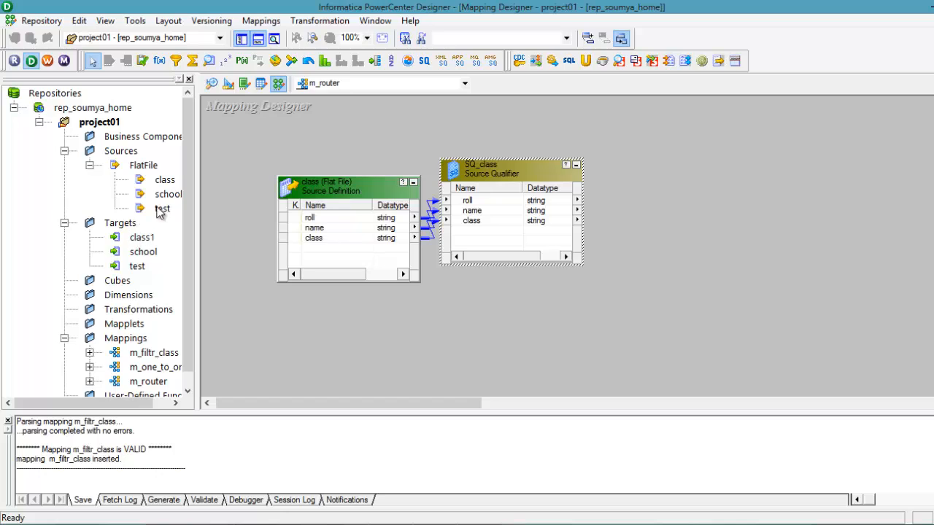
Step: Add the class1 target to the mapping beyond the source qualifier and move the class source farther from the qualifier
{"action": "left_click", "coordinate": [142, 238]}
{"action": "left_click_drag", "start_coordinate": [141, 239], "coordinate": [760, 168]}
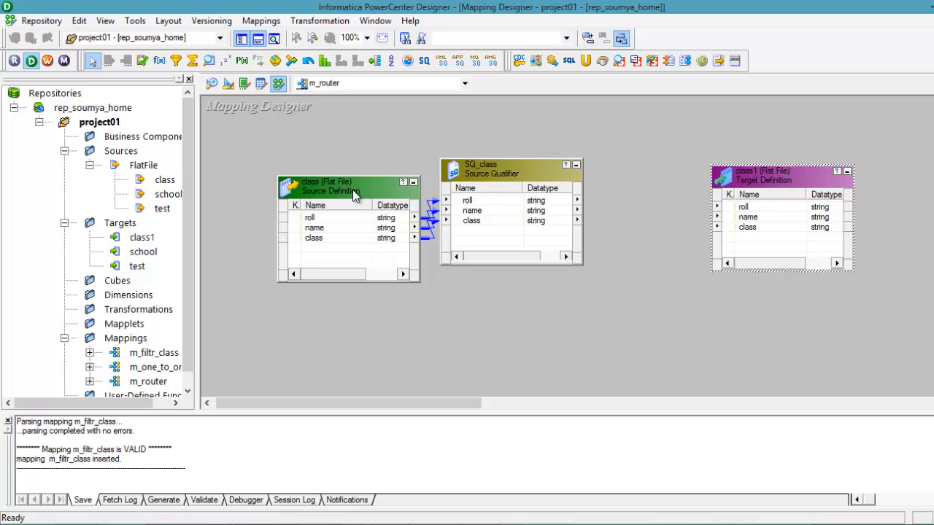
{"action": "left_click_drag", "start_coordinate": [353, 189], "coordinate": [302, 157]}
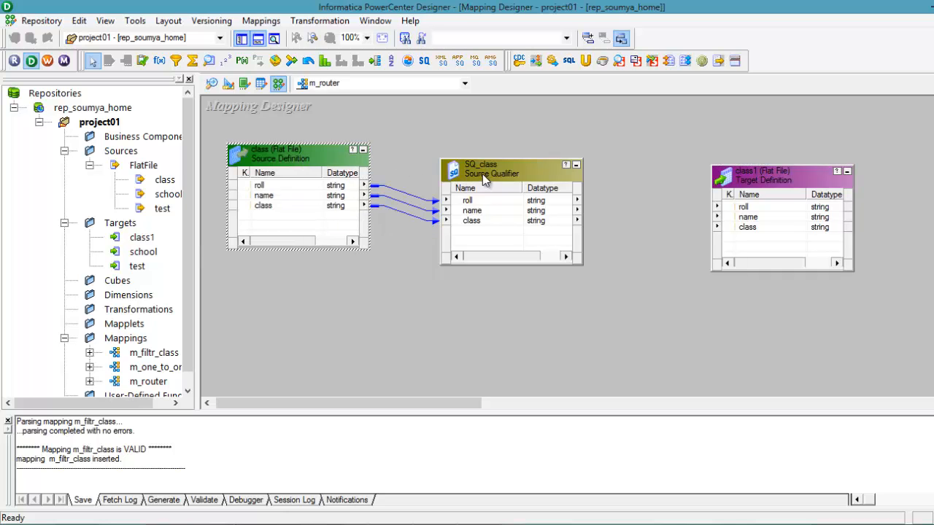
Step: Move the source qualifier closer to the class source and create a Router transformation named router_trans
{"action": "left_click_drag", "start_coordinate": [482, 173], "coordinate": [456, 161]}
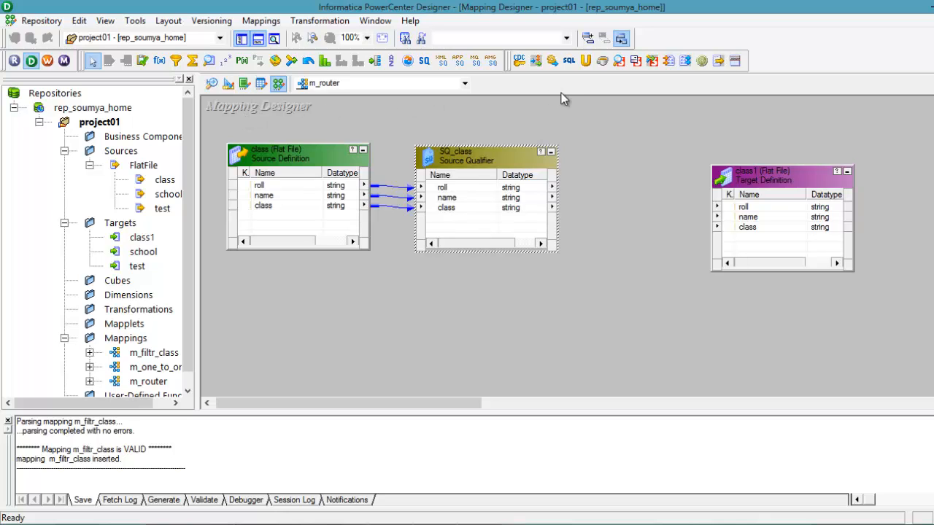
{"action": "left_click", "coordinate": [314, 25]}
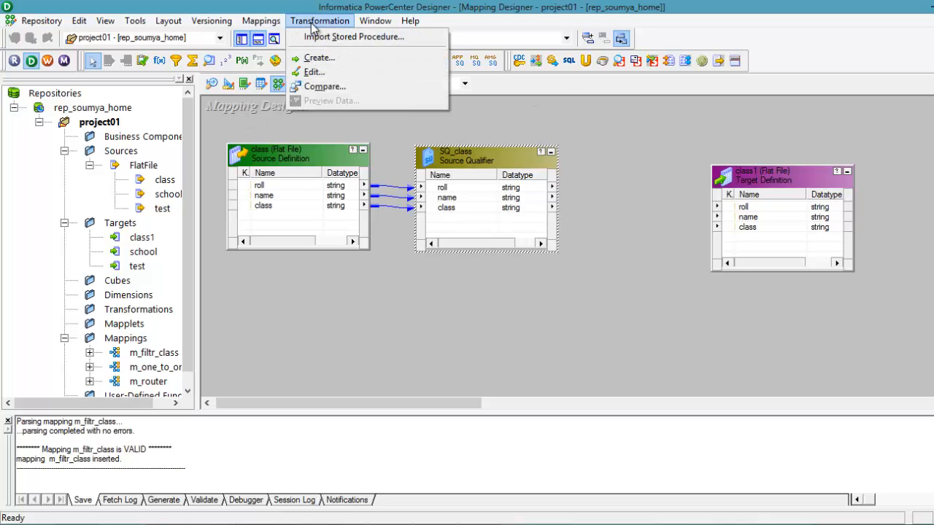
{"action": "left_click", "coordinate": [317, 58]}
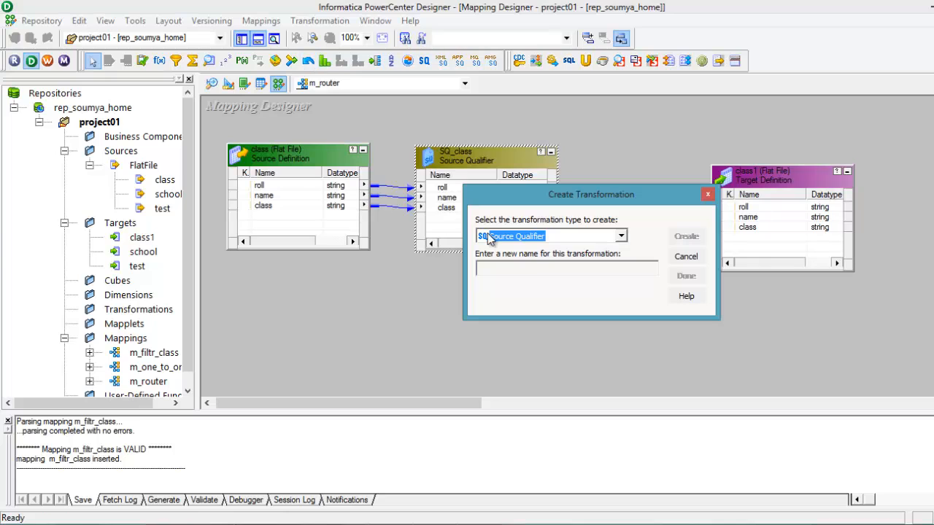
{"action": "left_click", "coordinate": [620, 236]}
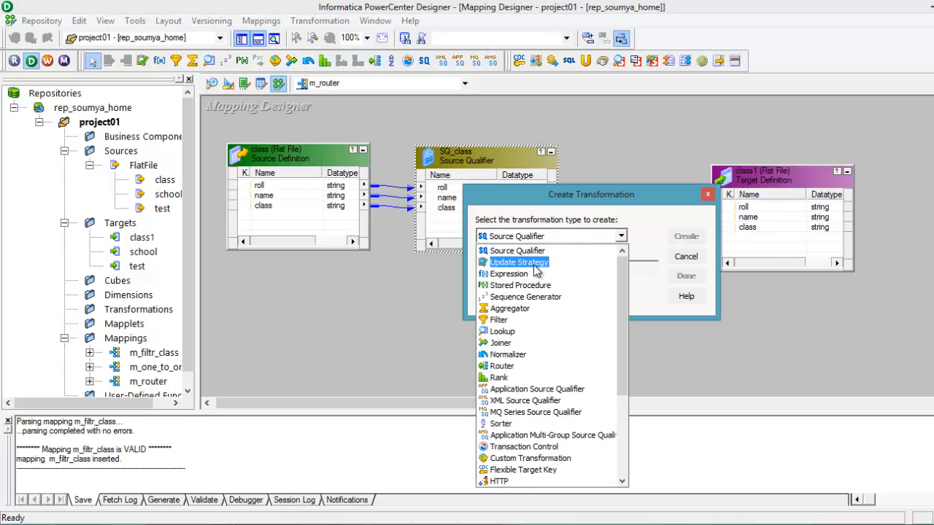
{"action": "key", "text": "r"}
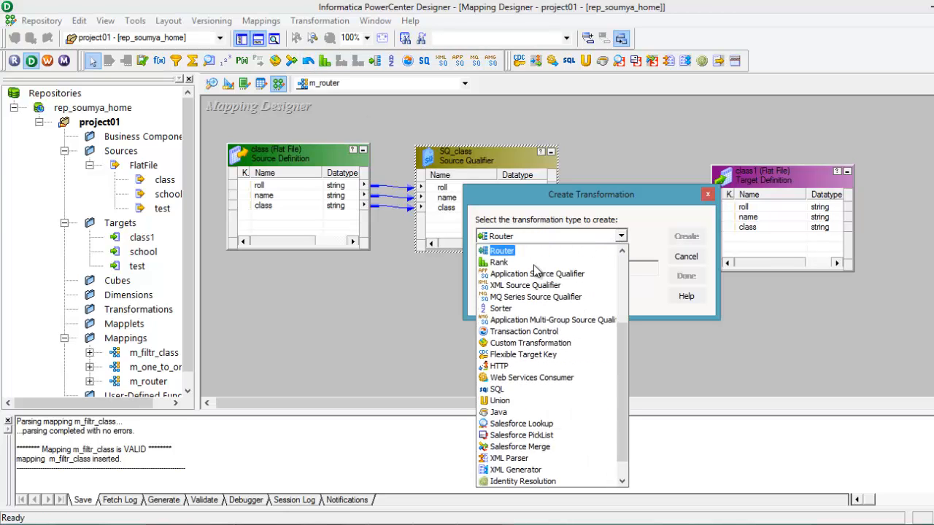
{"action": "key", "text": "Return"}
{"action": "left_click", "coordinate": [534, 266]}
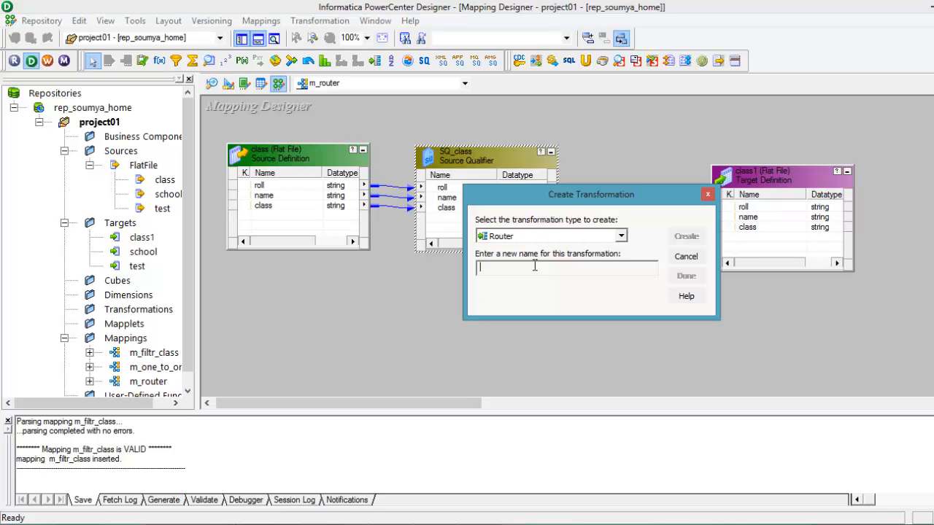
{"action": "type", "text": "router_trans"}
{"action": "left_click", "coordinate": [686, 238]}
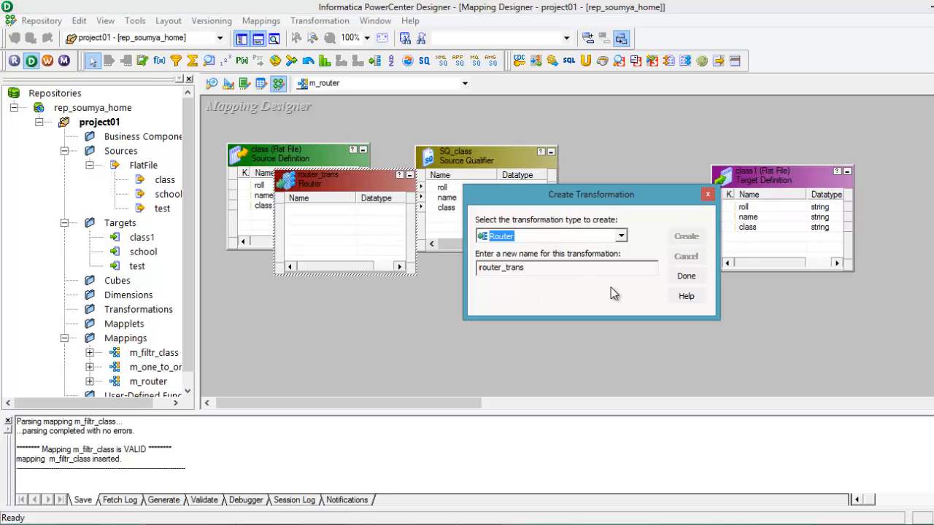
{"action": "left_click", "coordinate": [684, 277]}
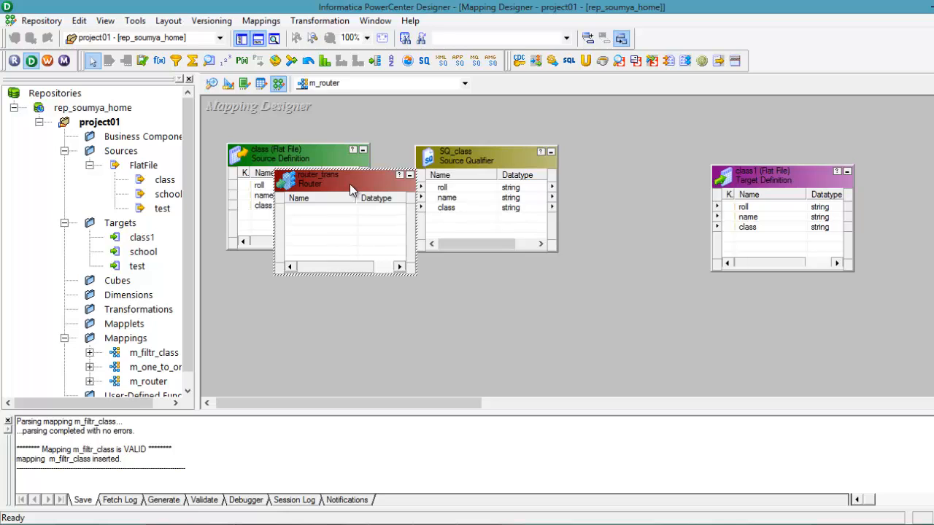
Step: Place router_trans between the source qualifier and the class1 target, moving the target farther out to make room
{"action": "left_click_drag", "start_coordinate": [352, 184], "coordinate": [643, 170]}
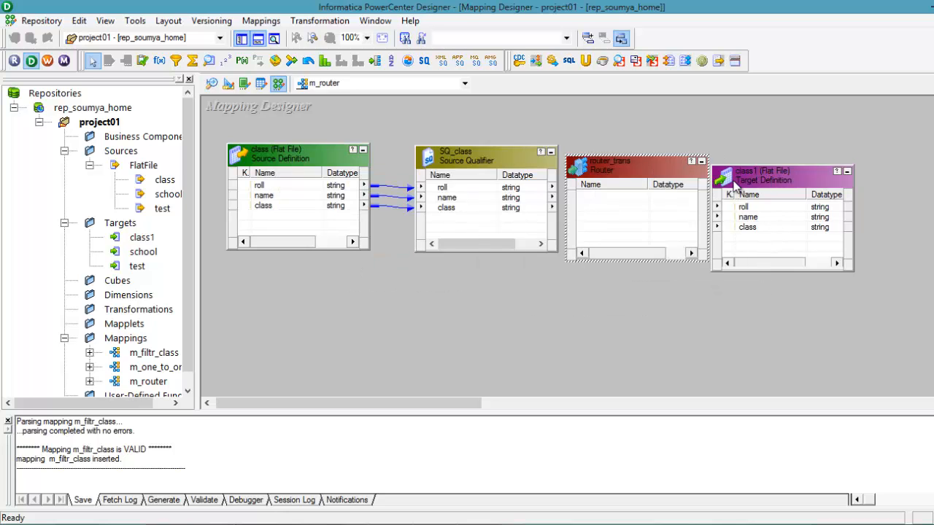
{"action": "left_click_drag", "start_coordinate": [774, 188], "coordinate": [902, 166]}
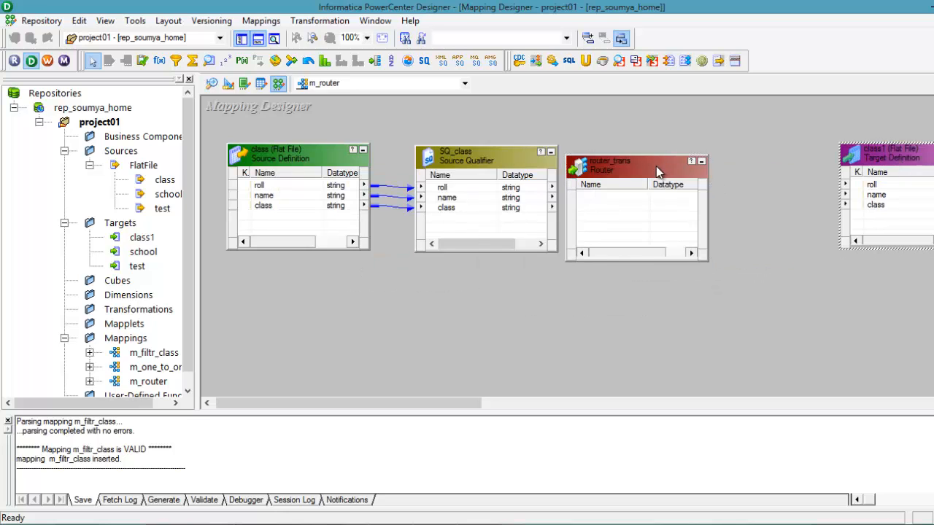
{"action": "left_click_drag", "start_coordinate": [660, 168], "coordinate": [695, 158]}
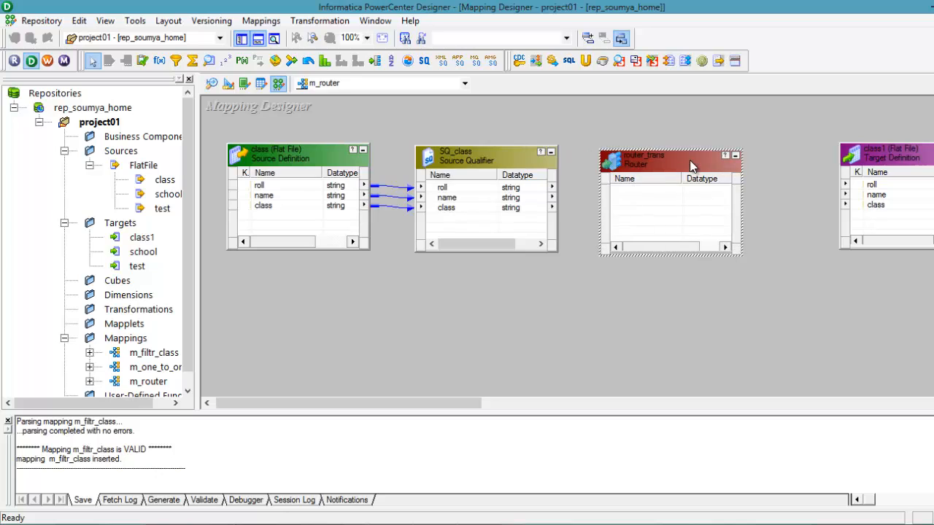
Step: Link the roll, name and class ports from the source qualifier into router_trans
{"action": "left_click", "coordinate": [475, 192]}
{"action": "key", "text": "shift+Down"}
{"action": "key", "text": "shift+Down"}
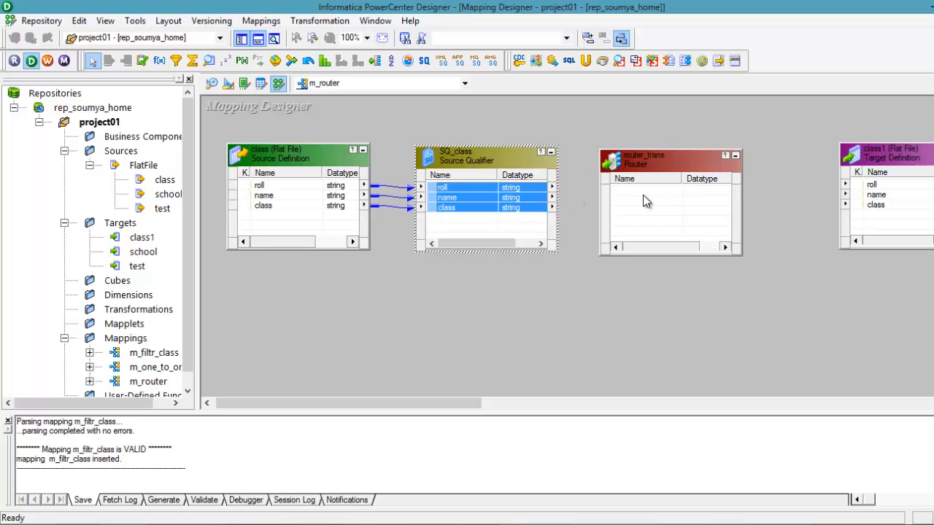
{"action": "left_click_drag", "start_coordinate": [642, 194], "coordinate": [642, 194]}
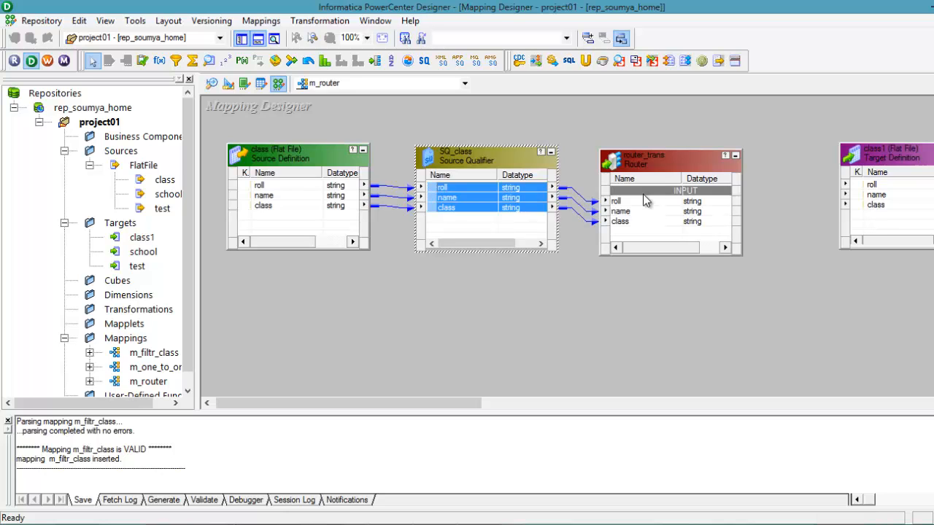
Step: Open router_trans for editing, check its ports and properties, and add a router group named class5
{"action": "left_click", "coordinate": [672, 167]}
{"action": "double_click", "coordinate": [672, 168]}
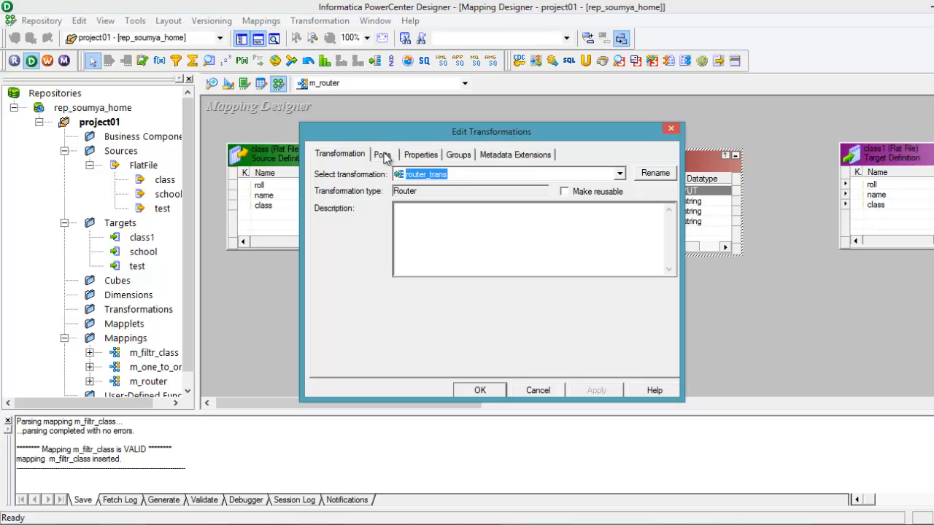
{"action": "left_click", "coordinate": [383, 155]}
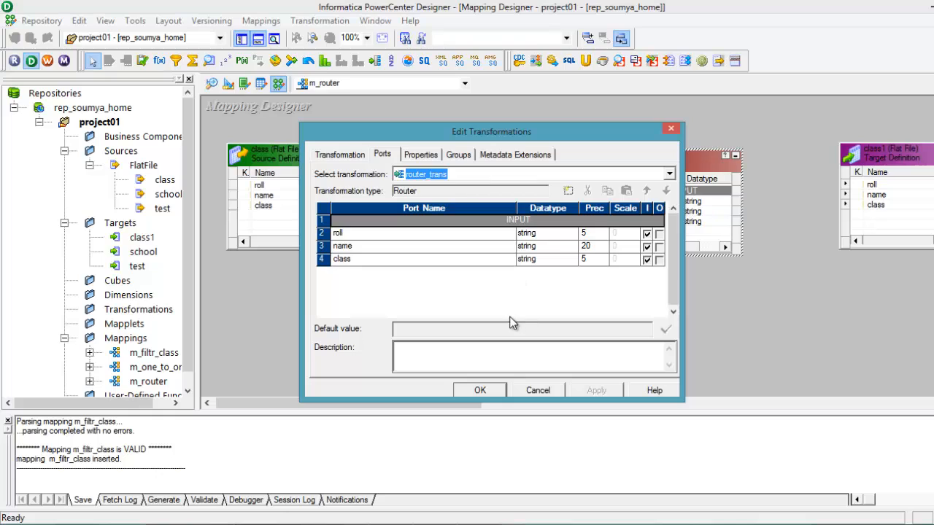
{"action": "left_click_drag", "start_coordinate": [686, 253], "coordinate": [759, 254]}
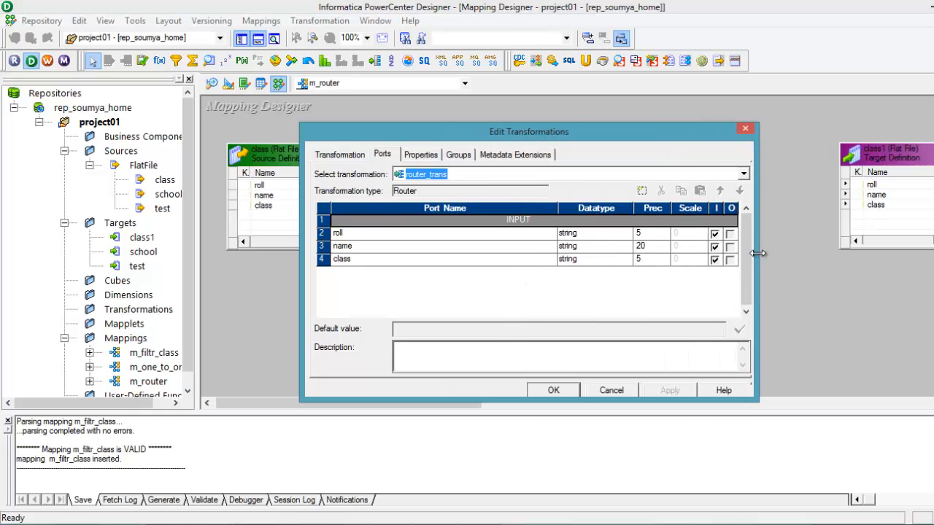
{"action": "left_click", "coordinate": [423, 159]}
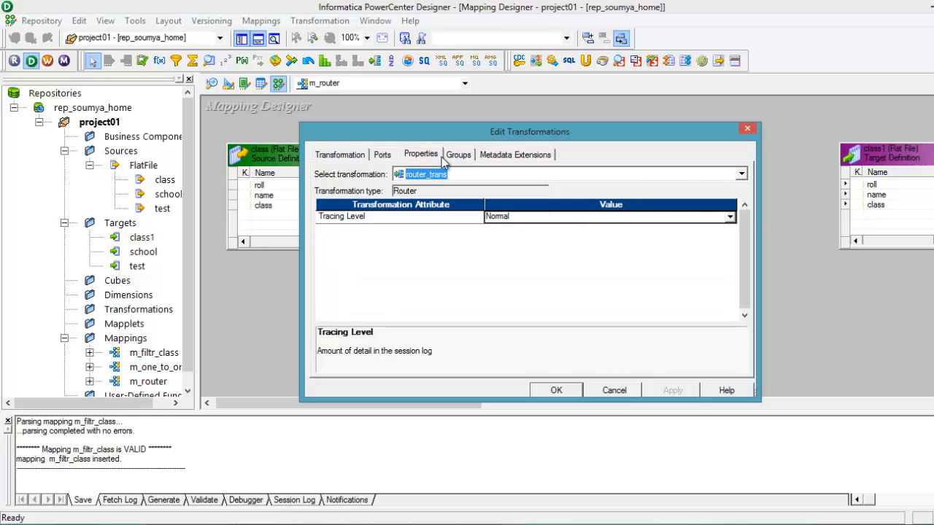
{"action": "left_click", "coordinate": [454, 158]}
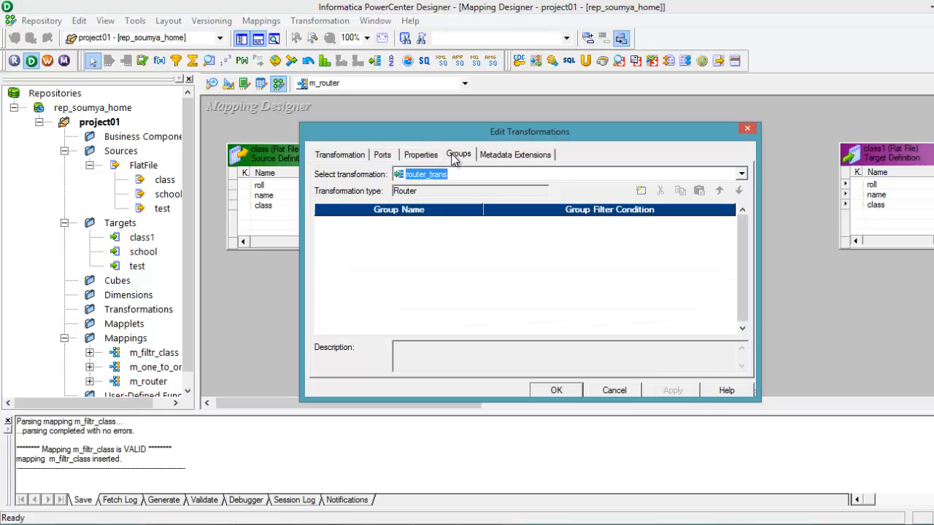
{"action": "left_click", "coordinate": [431, 282]}
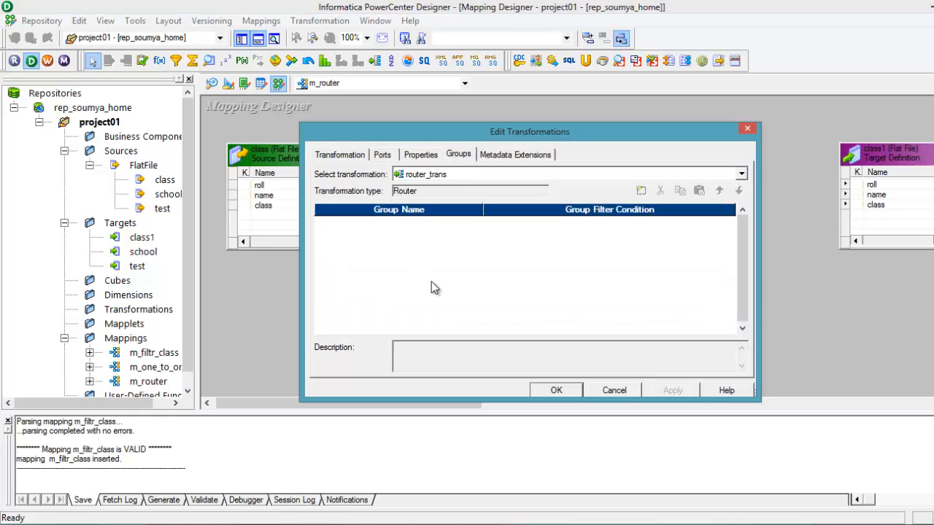
{"action": "left_click", "coordinate": [642, 191]}
{"action": "left_click", "coordinate": [369, 221]}
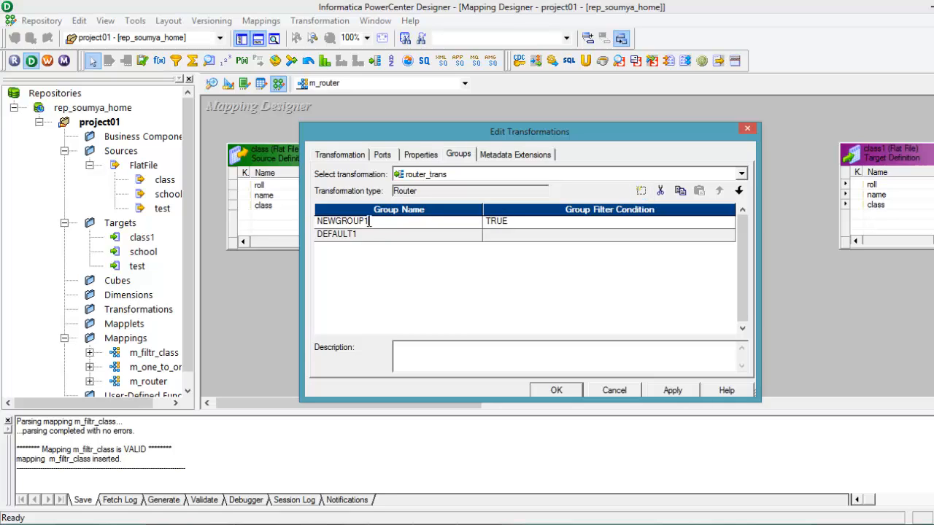
{"action": "key", "text": "BackSpace"}
{"action": "key", "text": "BackSpace"}
{"action": "key", "text": "BackSpace"}
{"action": "key", "text": "BackSpace"}
{"action": "key", "text": "BackSpace"}
{"action": "key", "text": "BackSpace"}
{"action": "key", "text": "BackSpace"}
{"action": "key", "text": "BackSpace"}
{"action": "key", "text": "BackSpace"}
Step: Set the class5 group's filter condition to class='5' using the router's class port, and validate the expression
{"action": "left_click", "coordinate": [521, 226]}
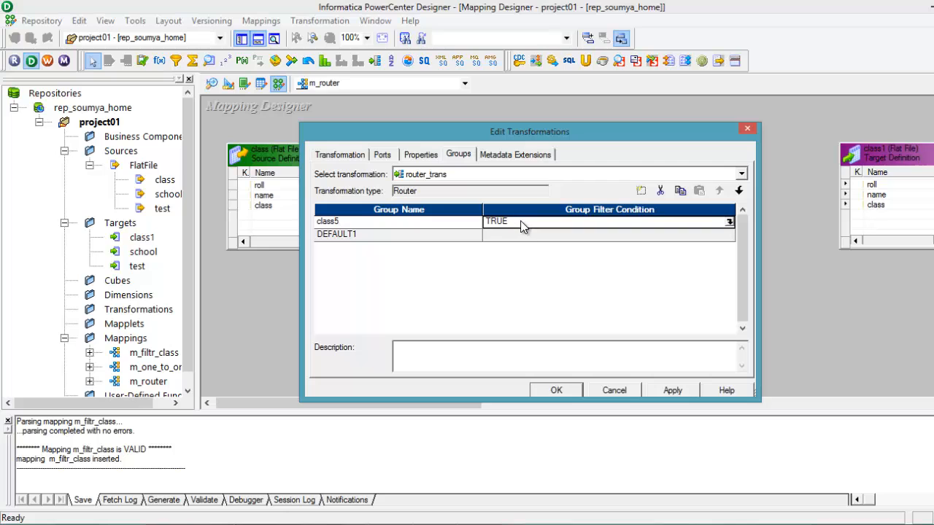
{"action": "left_click", "coordinate": [728, 223]}
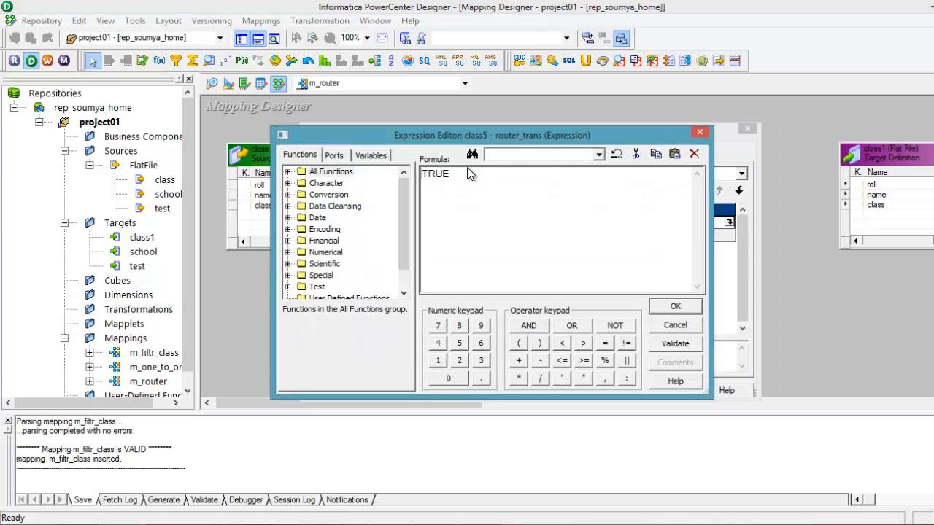
{"action": "left_click_drag", "start_coordinate": [467, 173], "coordinate": [422, 177]}
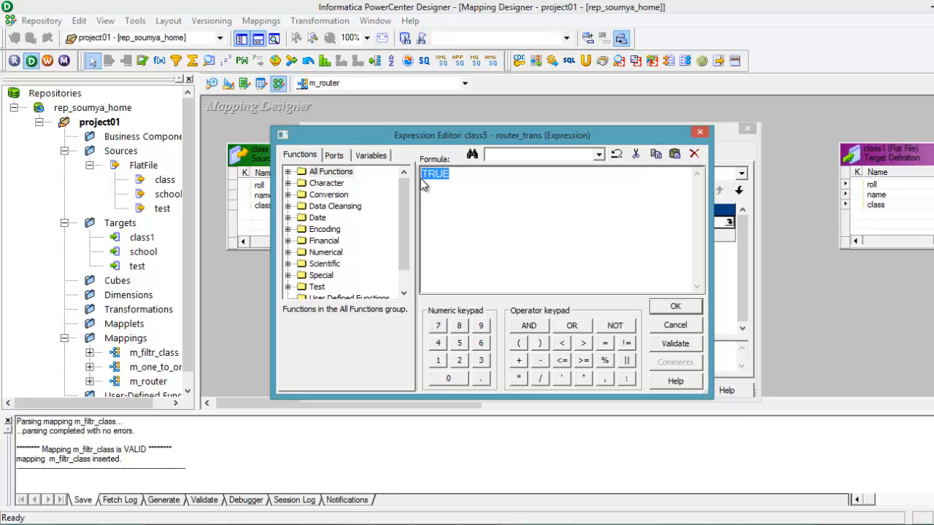
{"action": "left_click", "coordinate": [334, 155]}
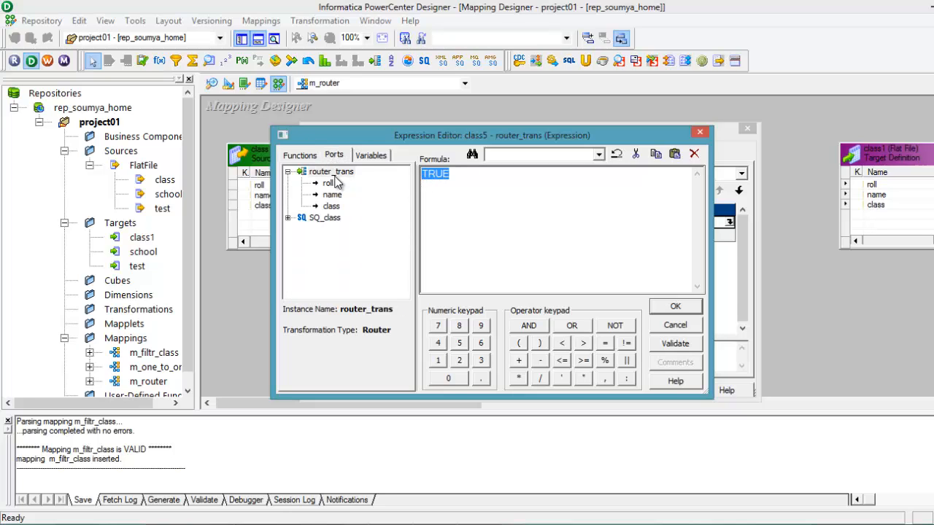
{"action": "double_click", "coordinate": [331, 206]}
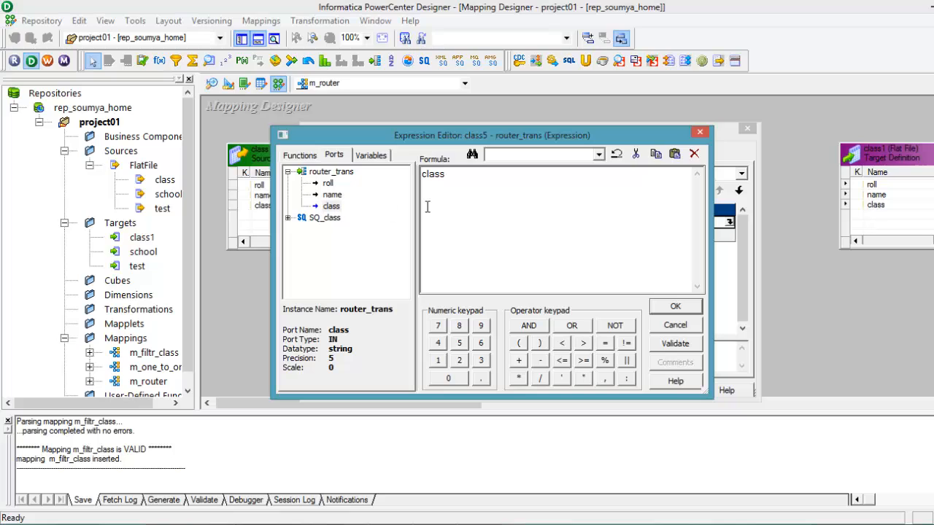
{"action": "type", "text": "='5"}
{"action": "left_click", "coordinate": [674, 344]}
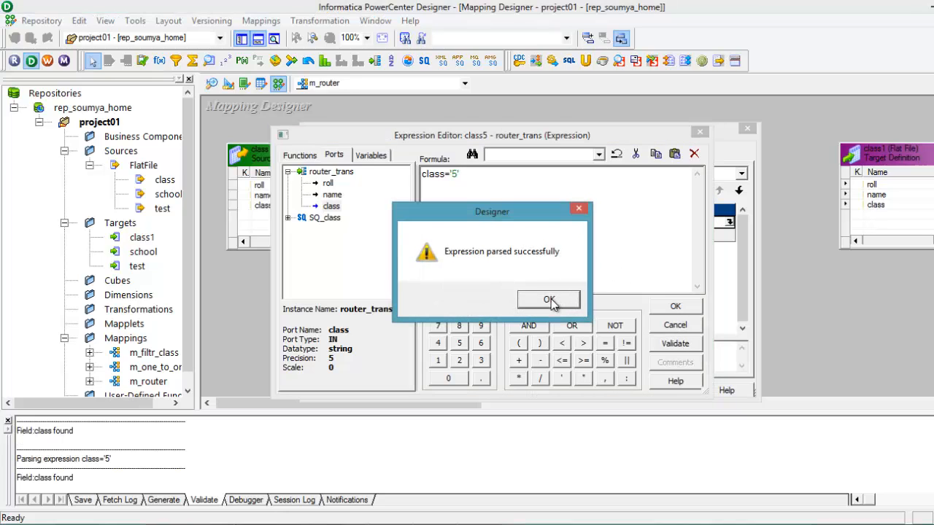
{"action": "left_click", "coordinate": [548, 300]}
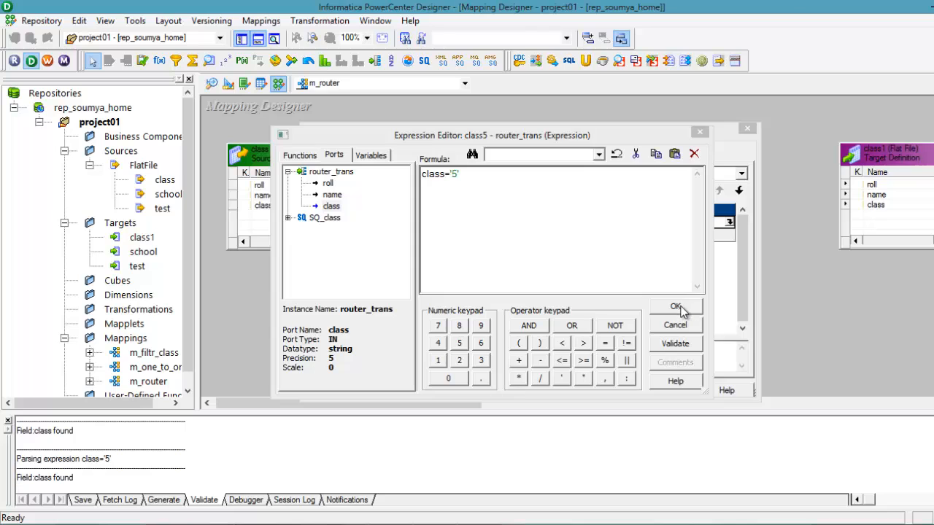
{"action": "left_click", "coordinate": [676, 306]}
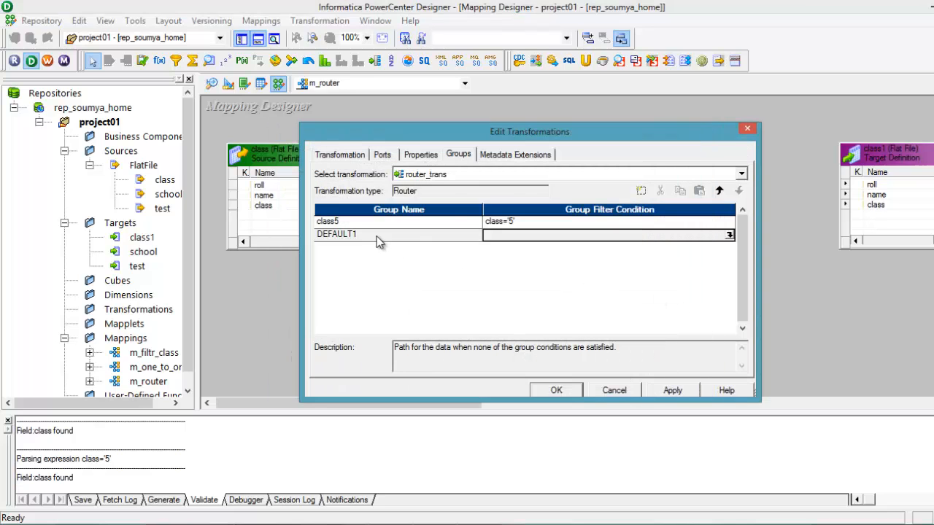
Step: Add a second router group named class6 and place it above the default group
{"action": "left_click", "coordinate": [405, 237]}
{"action": "left_click", "coordinate": [641, 190]}
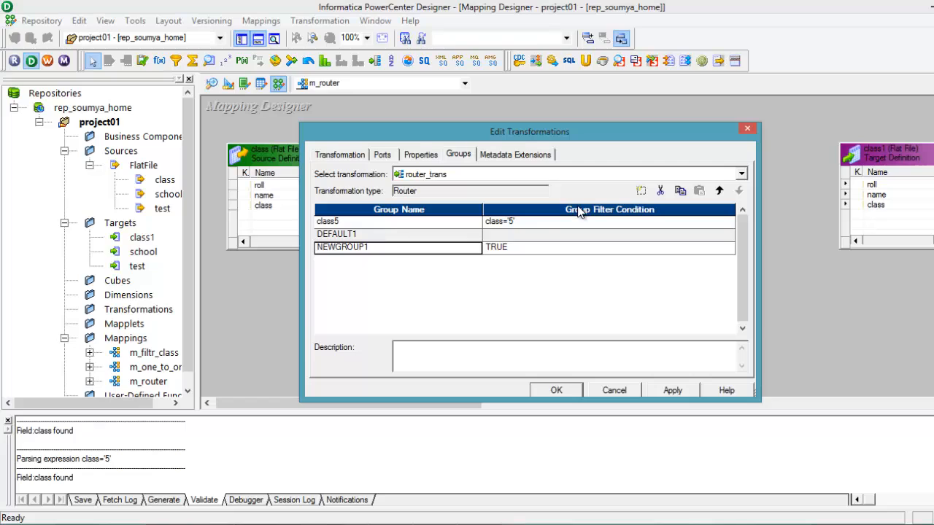
{"action": "left_click", "coordinate": [719, 190]}
{"action": "left_click", "coordinate": [375, 234]}
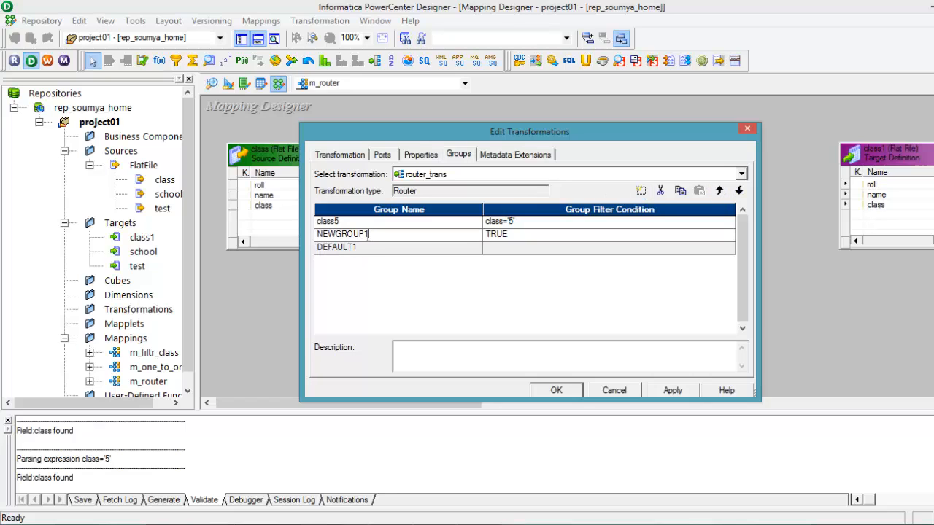
{"action": "key", "text": "BackSpace"}
{"action": "key", "text": "BackSpace"}
{"action": "key", "text": "BackSpace"}
{"action": "key", "text": "BackSpace"}
{"action": "key", "text": "BackSpace"}
{"action": "key", "text": "BackSpace"}
{"action": "key", "text": "BackSpace"}
{"action": "key", "text": "BackSpace"}
{"action": "key", "text": "BackSpace"}
{"action": "type", "text": "class"}
Step: Set the class6 group's filter condition to class='6' using the router's class port, and validate the expression
{"action": "left_click", "coordinate": [515, 241]}
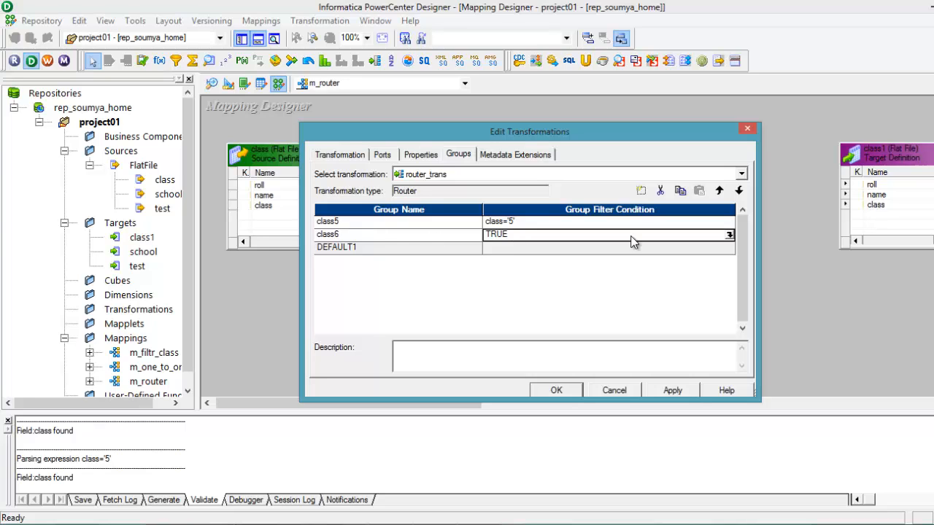
{"action": "left_click", "coordinate": [729, 235]}
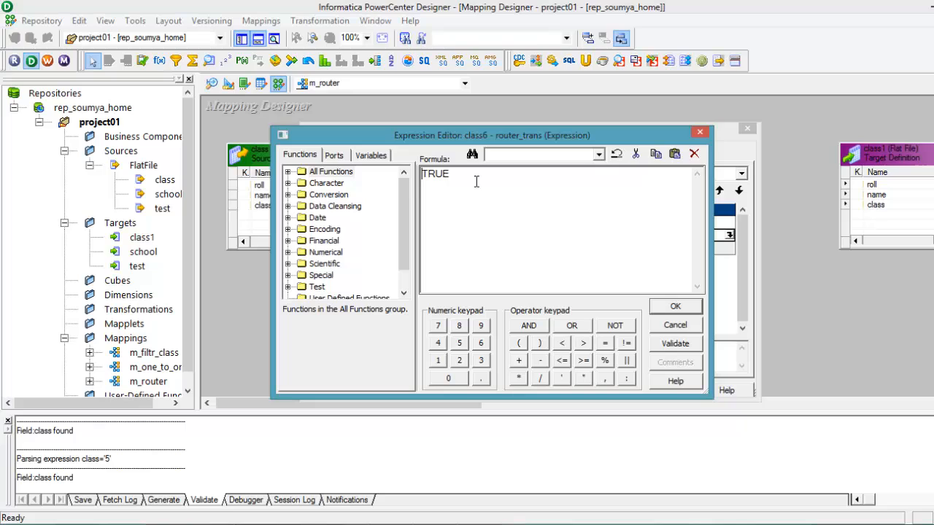
{"action": "double_click", "coordinate": [423, 178]}
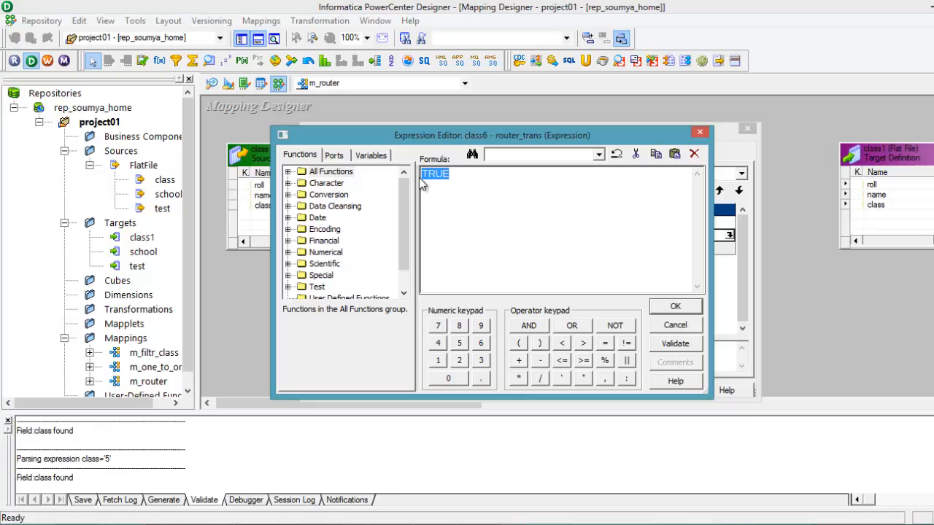
{"action": "left_click", "coordinate": [334, 156]}
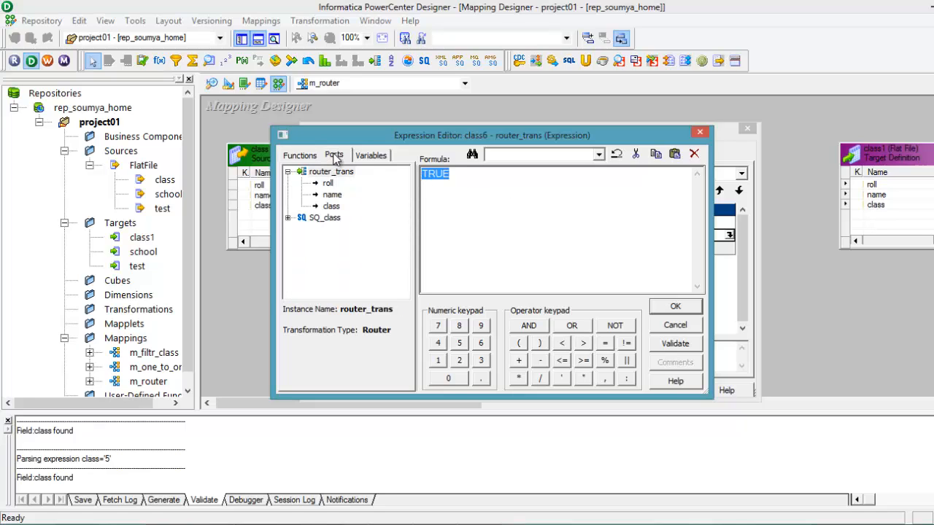
{"action": "left_click", "coordinate": [331, 207]}
{"action": "double_click", "coordinate": [332, 207]}
{"action": "type", "text": "="}
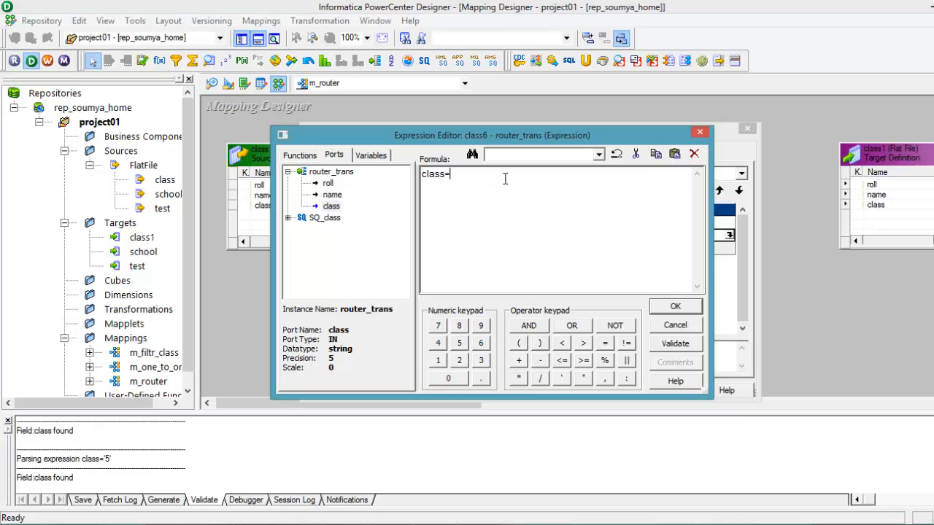
{"action": "type", "text": "'6"}
{"action": "left_click", "coordinate": [675, 342]}
{"action": "left_click", "coordinate": [548, 298]}
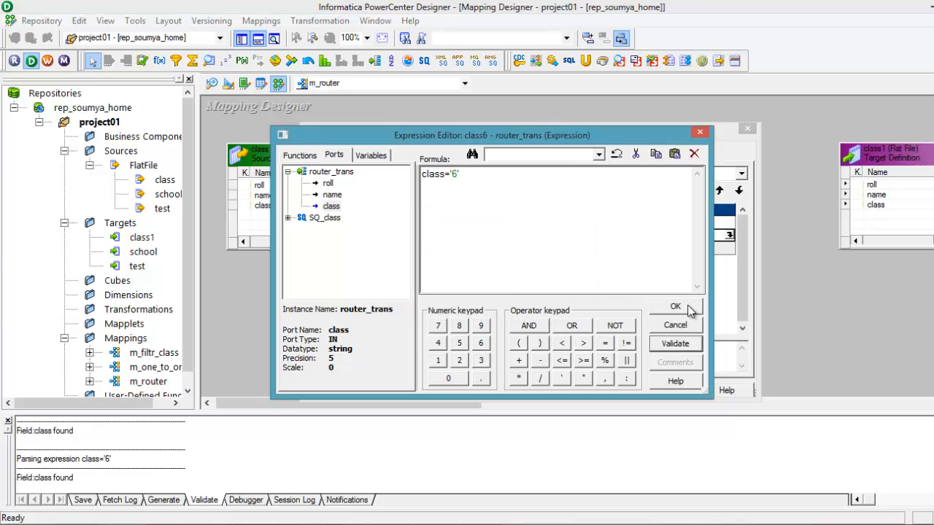
{"action": "left_click", "coordinate": [675, 307]}
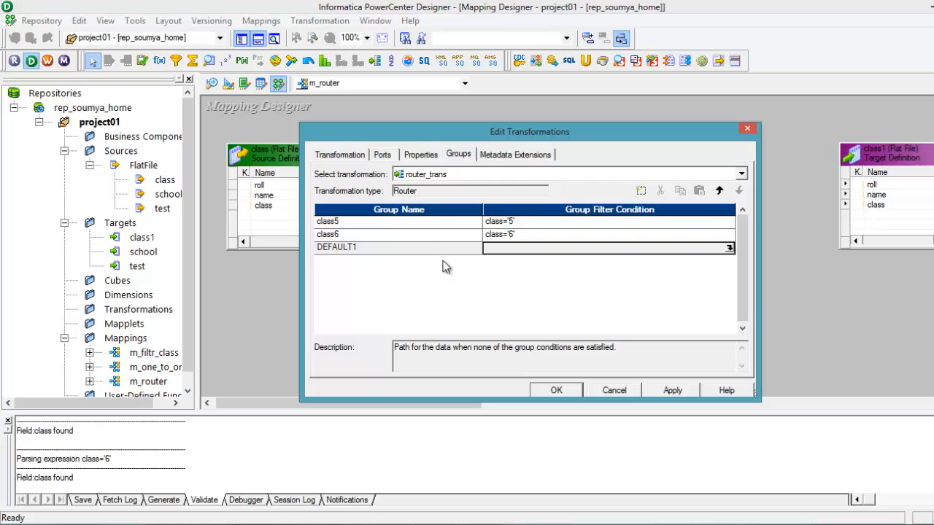
Step: Check the DEFAULT1 group and the router's ports, then apply the router_trans changes and finish editing it
{"action": "left_click", "coordinate": [417, 253]}
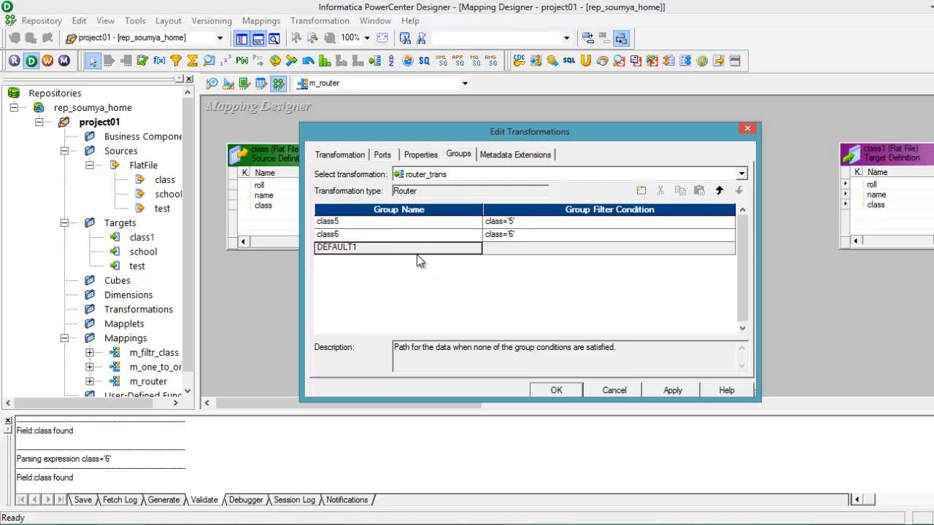
{"action": "left_click", "coordinate": [727, 249]}
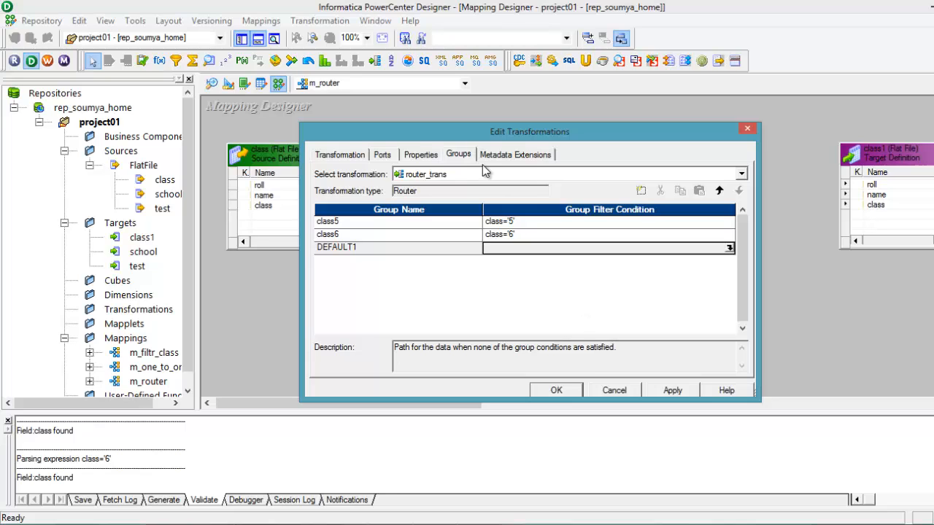
{"action": "left_click", "coordinate": [380, 155]}
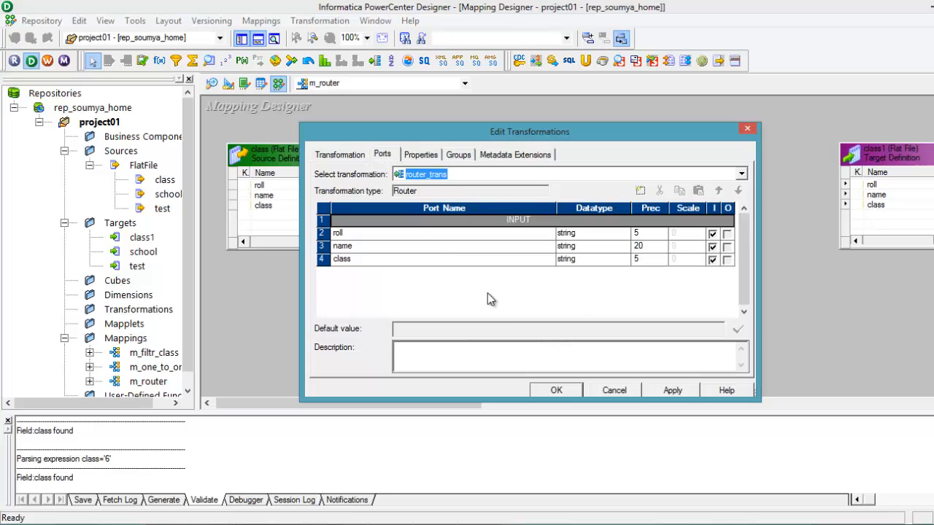
{"action": "left_click", "coordinate": [669, 396]}
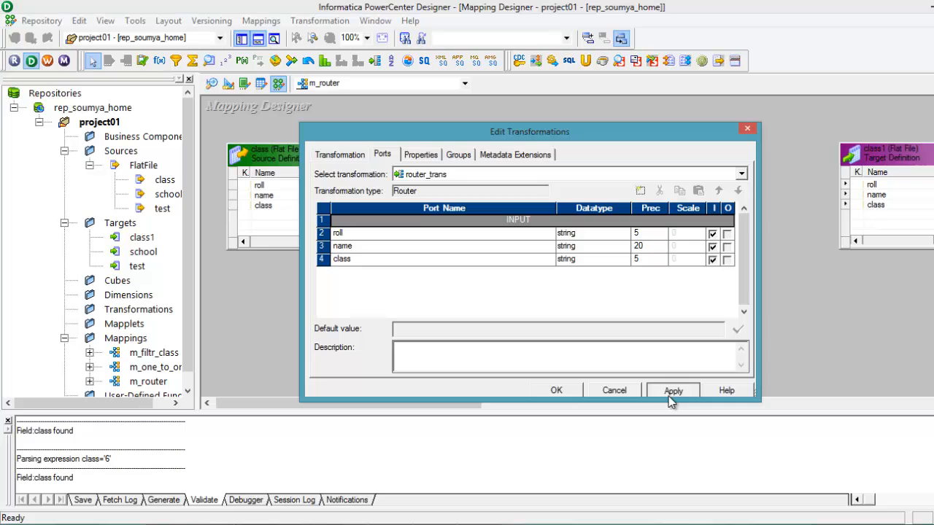
{"action": "left_click", "coordinate": [557, 390]}
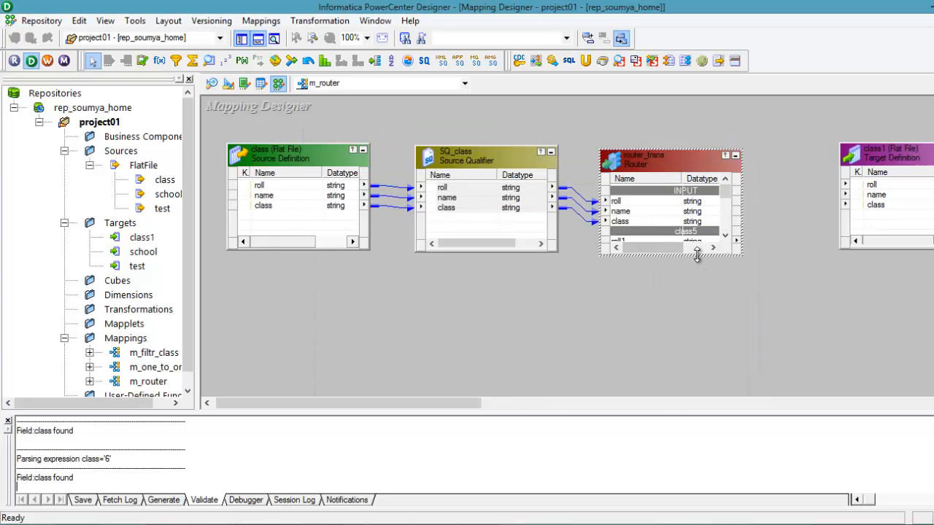
Step: Enlarge router_trans on the canvas to show the ports of all its groups, and move it slightly upward
{"action": "left_click_drag", "start_coordinate": [697, 254], "coordinate": [705, 367]}
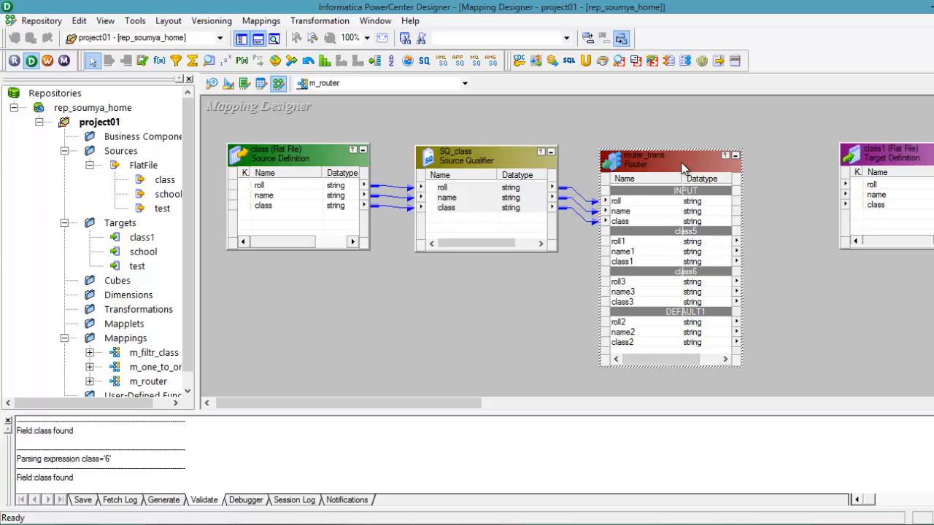
{"action": "left_click_drag", "start_coordinate": [682, 156], "coordinate": [678, 128]}
{"action": "left_click", "coordinate": [520, 315]}
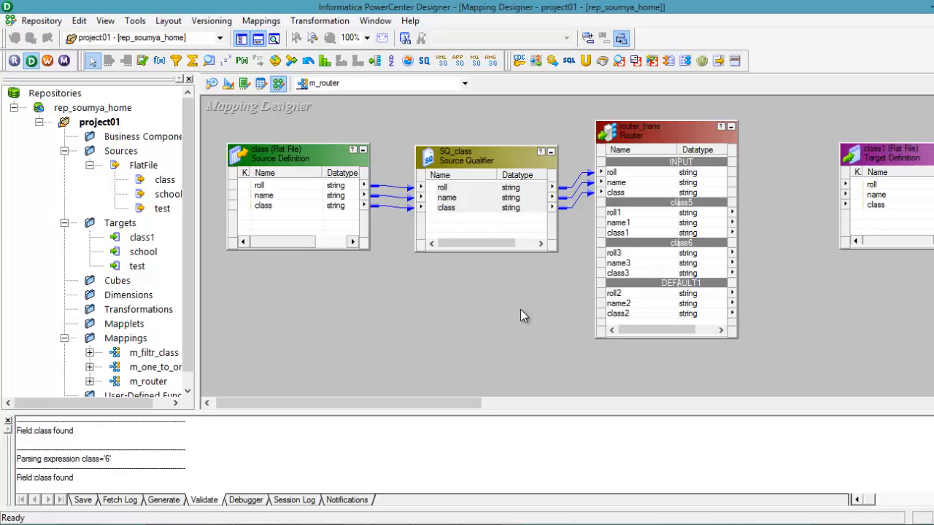
Step: Move the class1 target closer to the router and link the class5 group's roll1, name1 and class1 ports to it
{"action": "left_click", "coordinate": [640, 214]}
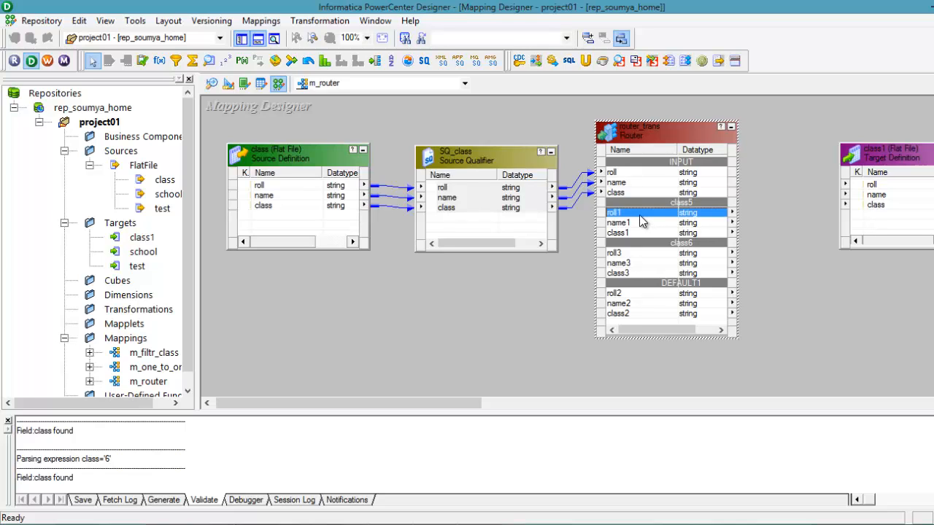
{"action": "left_click_drag", "start_coordinate": [912, 155], "coordinate": [864, 127]}
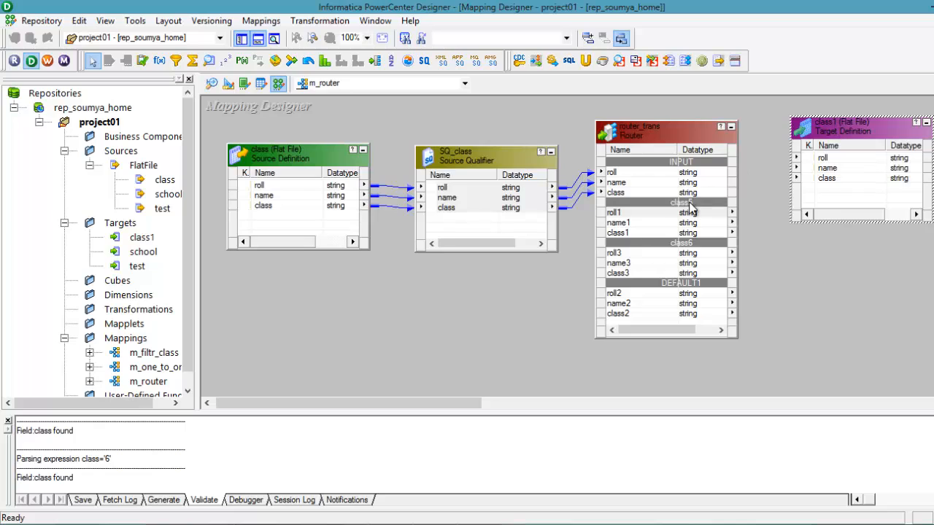
{"action": "left_click", "coordinate": [657, 213]}
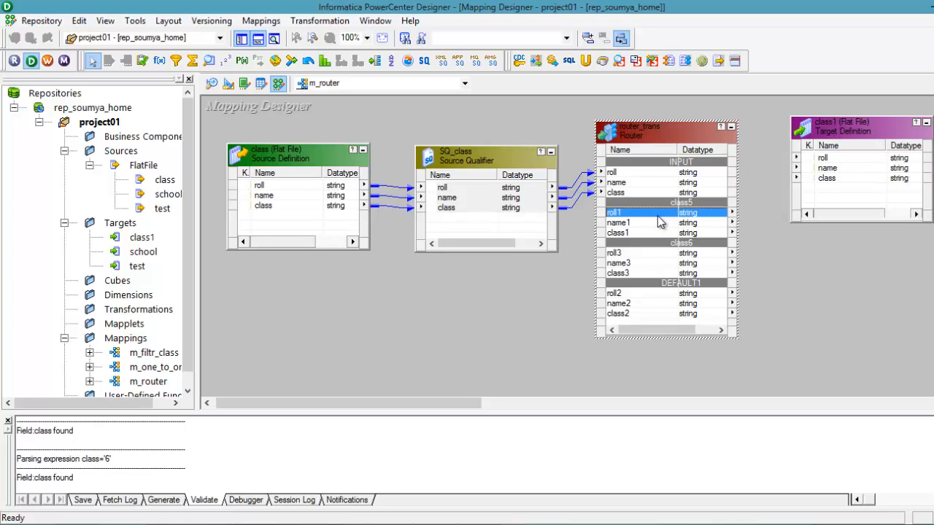
{"action": "key", "text": "shift+Down"}
{"action": "key", "text": "shift+Down"}
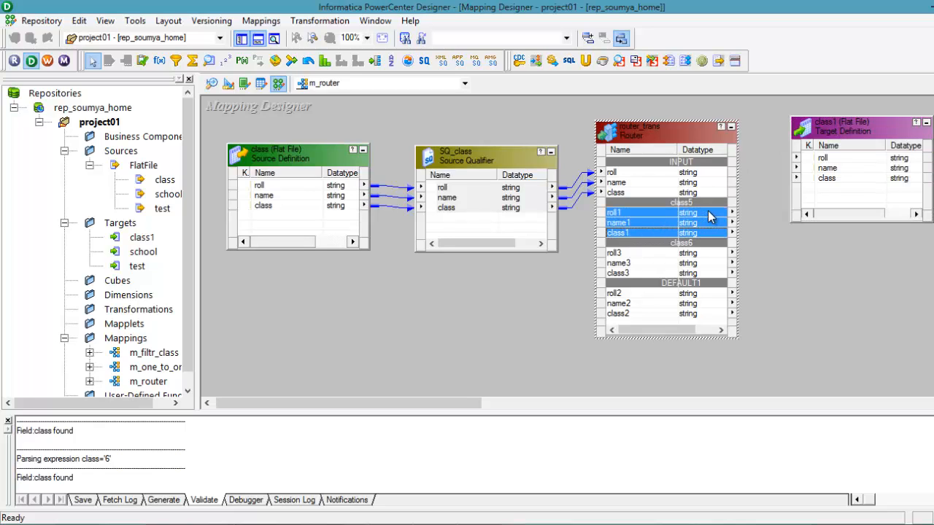
{"action": "left_click_drag", "start_coordinate": [708, 214], "coordinate": [823, 167]}
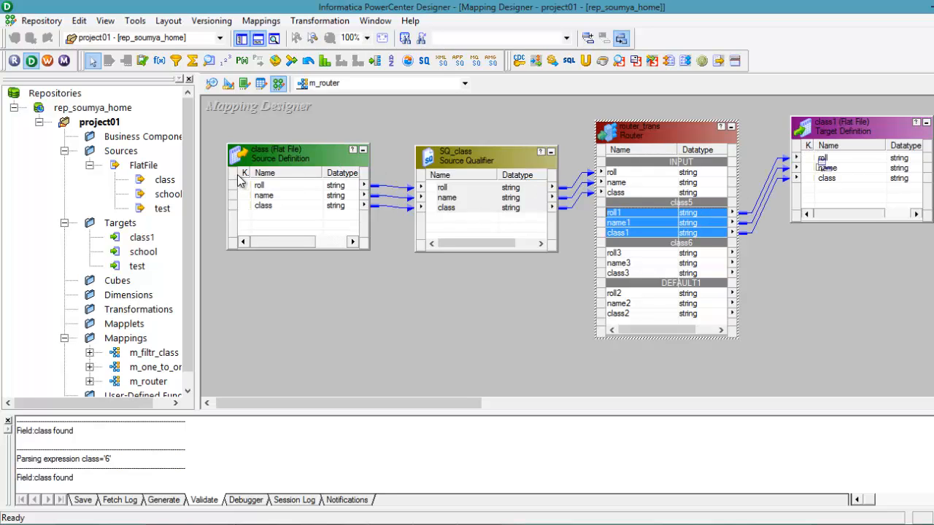
Step: Create a flat file target named class6 from the class source in the Target Designer, and place it beside class1
{"action": "left_click", "coordinate": [228, 85]}
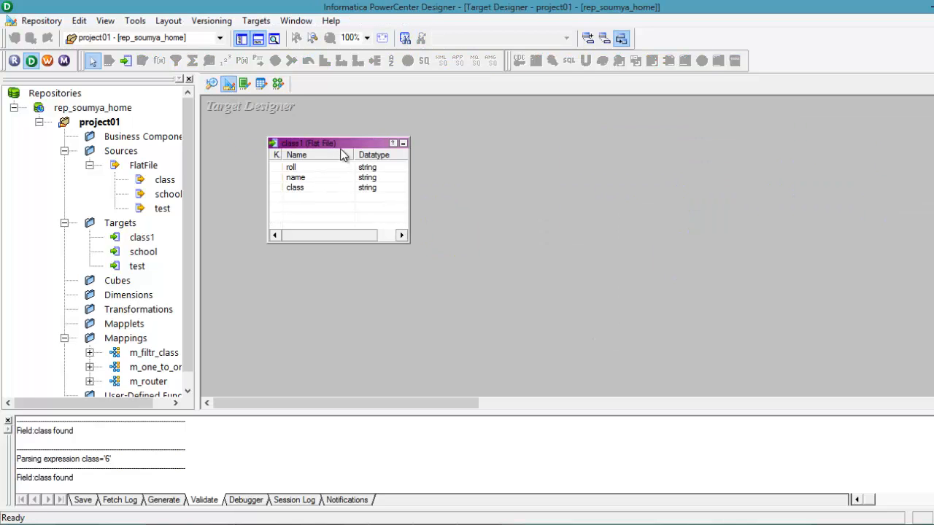
{"action": "left_click_drag", "start_coordinate": [346, 152], "coordinate": [342, 138]}
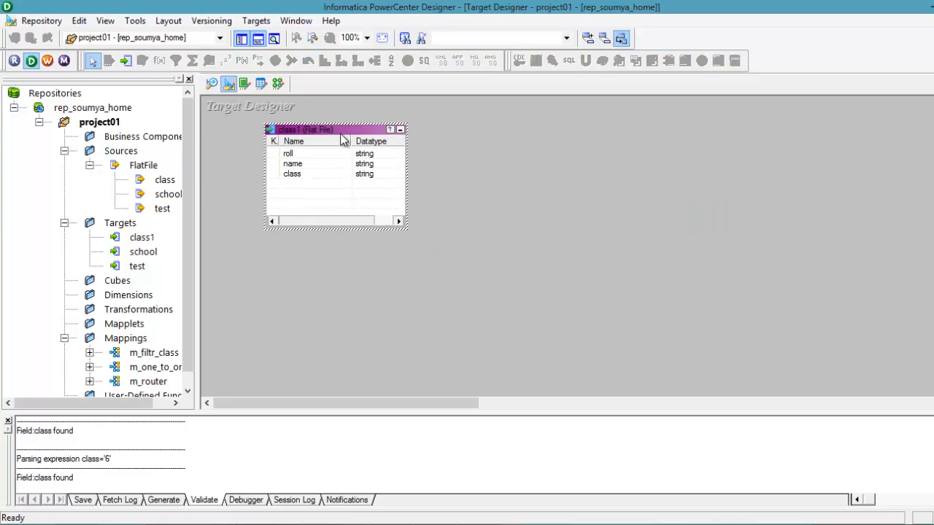
{"action": "left_click", "coordinate": [166, 182]}
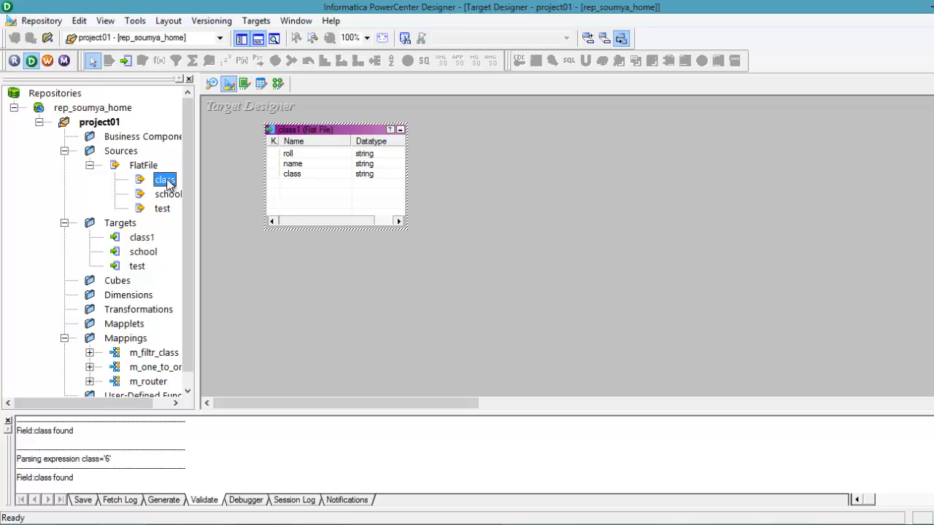
{"action": "left_click_drag", "start_coordinate": [290, 282], "coordinate": [294, 293]}
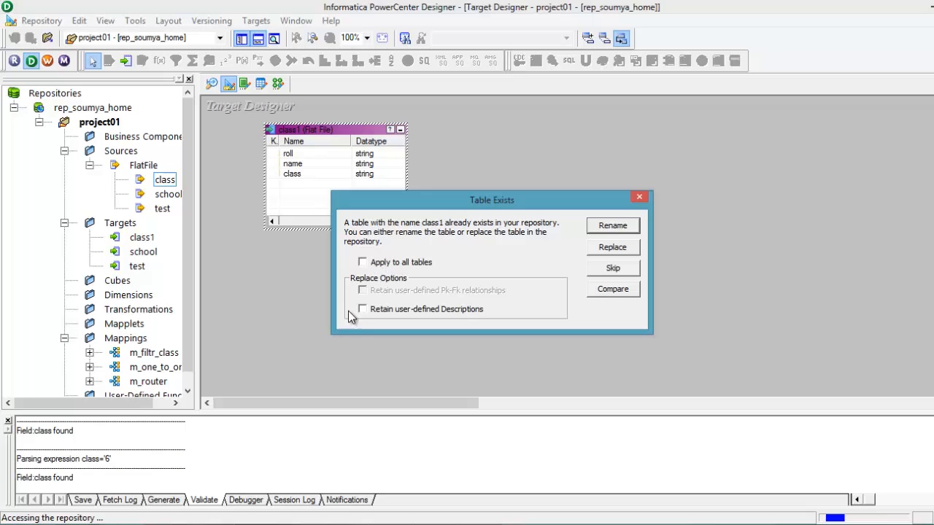
{"action": "left_click", "coordinate": [606, 228]}
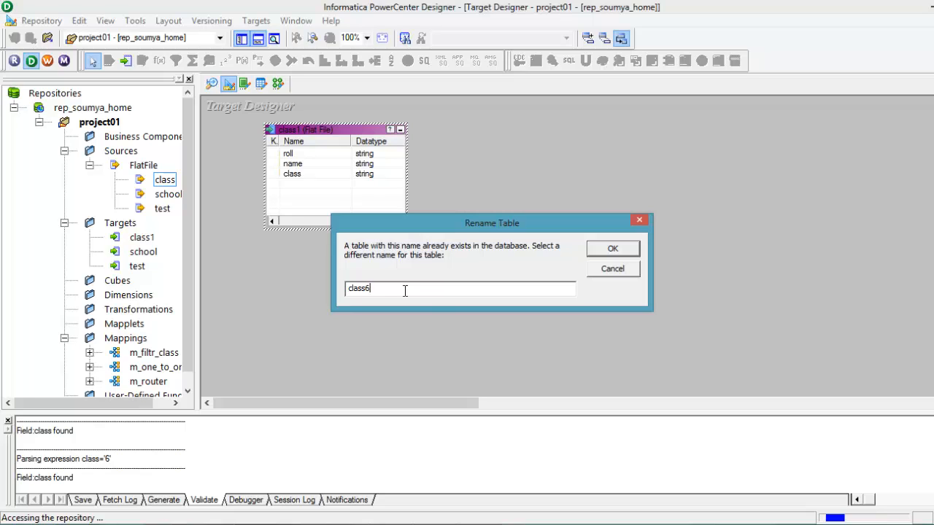
{"action": "left_click", "coordinate": [611, 249]}
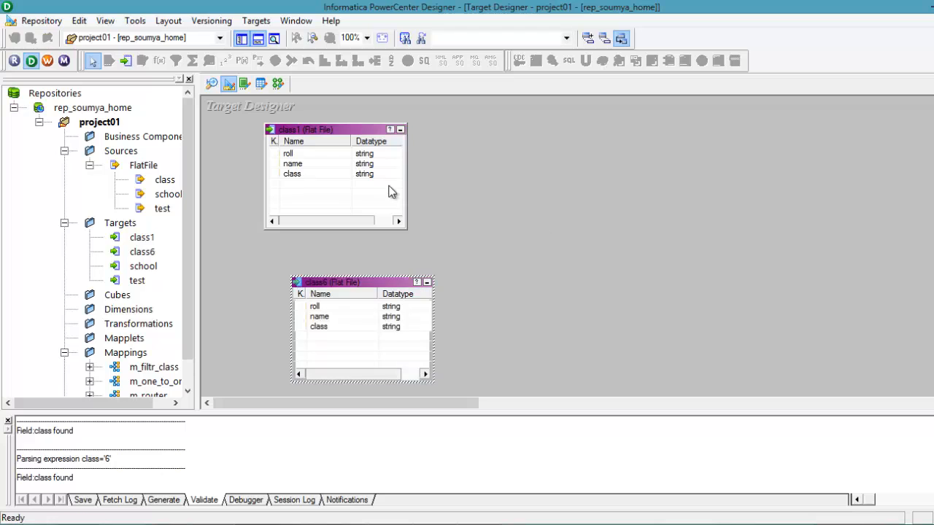
{"action": "left_click_drag", "start_coordinate": [384, 296], "coordinate": [536, 135]}
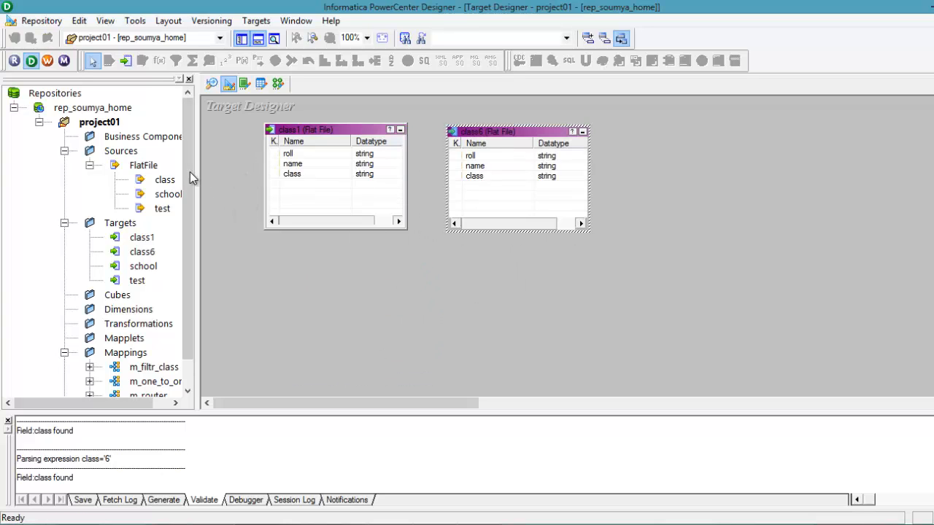
{"action": "left_click", "coordinate": [167, 180]}
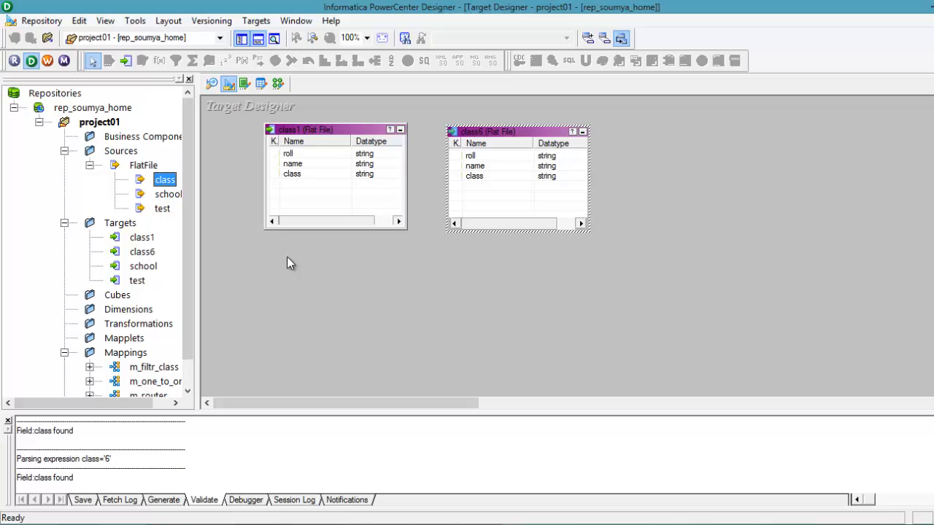
{"action": "left_click_drag", "start_coordinate": [165, 180], "coordinate": [314, 276]}
{"action": "left_click", "coordinate": [305, 288]}
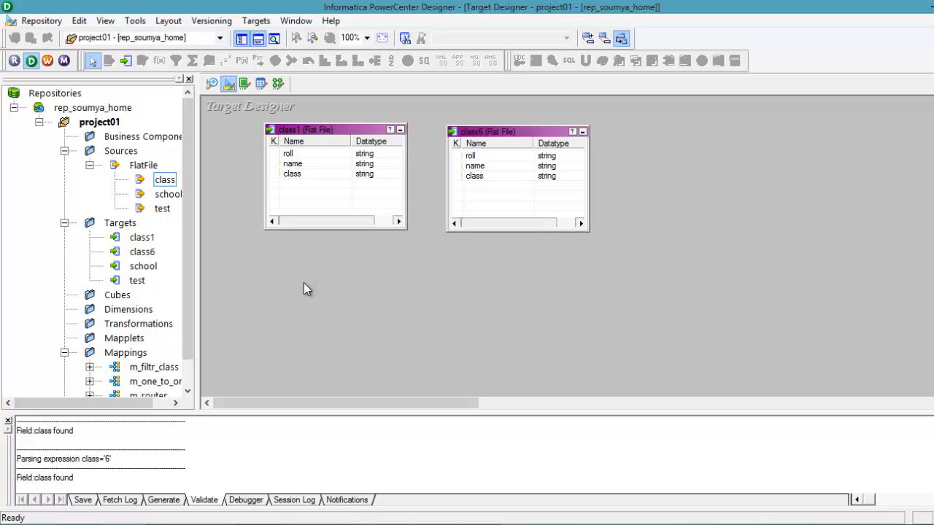
Step: Create another flat file target named default from the class source and place it beside class6
{"action": "left_click", "coordinate": [165, 181]}
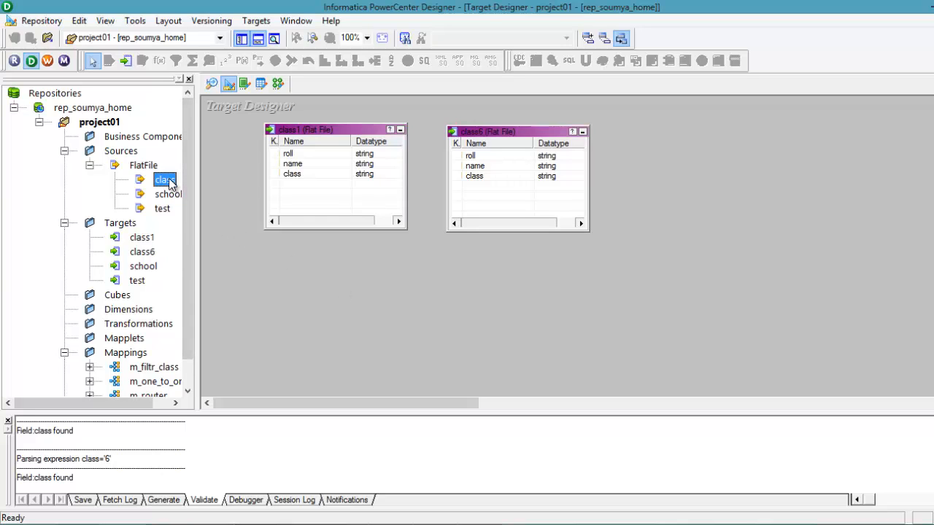
{"action": "left_click_drag", "start_coordinate": [358, 321], "coordinate": [359, 319]}
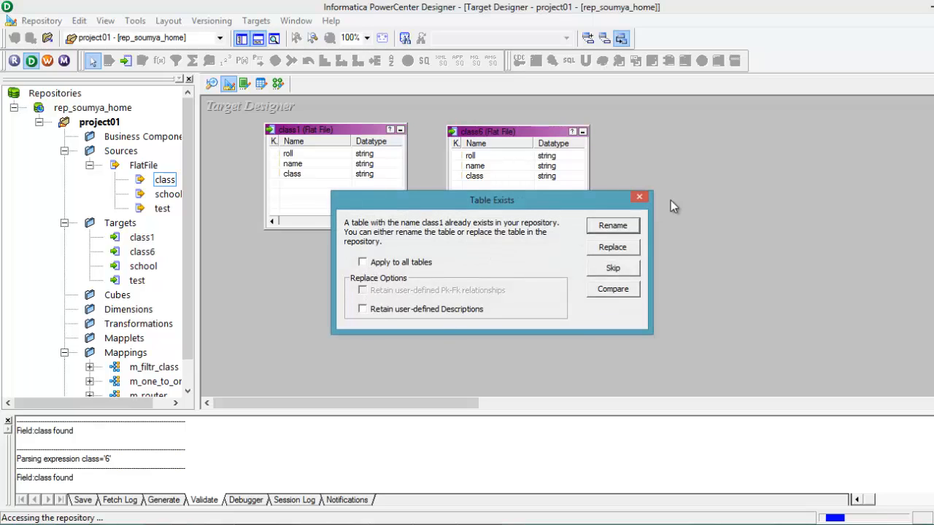
{"action": "left_click", "coordinate": [613, 226]}
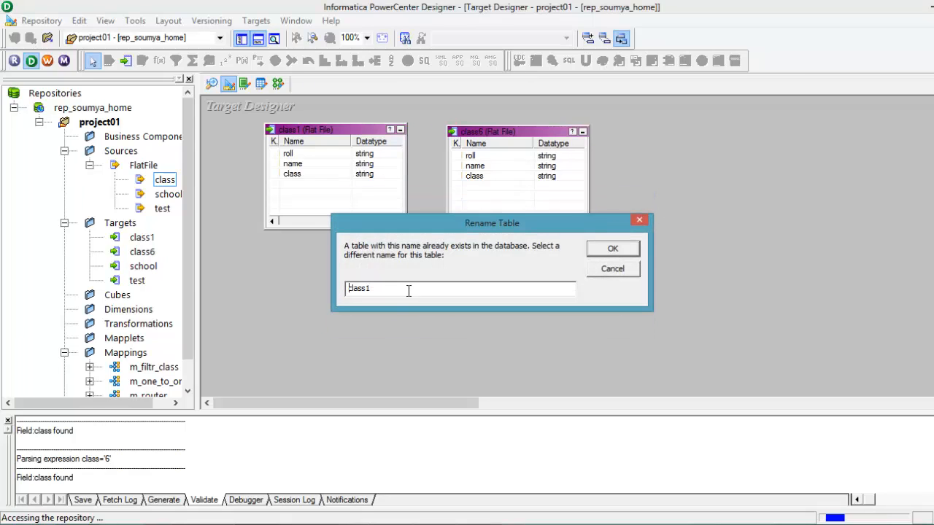
{"action": "key", "text": "BackSpace"}
{"action": "key", "text": "BackSpace"}
{"action": "key", "text": "BackSpace"}
{"action": "key", "text": "BackSpace"}
{"action": "key", "text": "BackSpace"}
{"action": "left_click", "coordinate": [632, 255]}
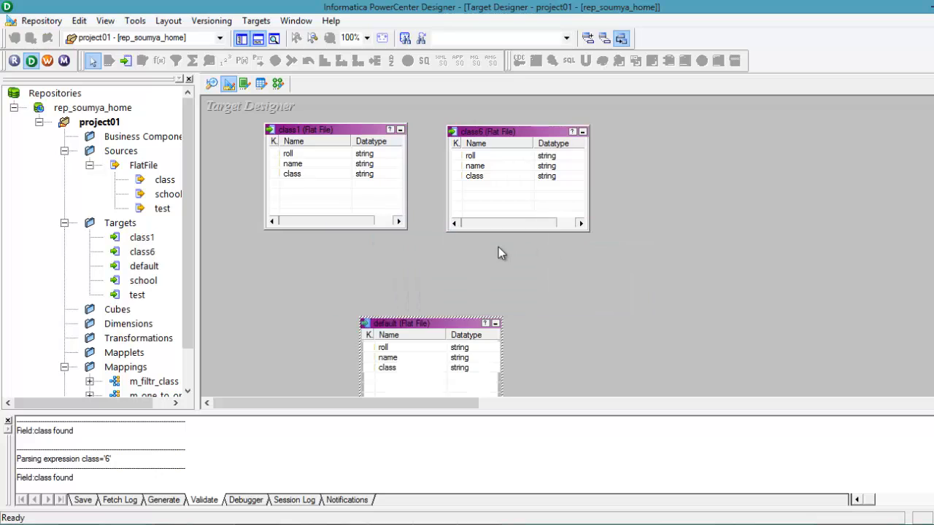
{"action": "left_click_drag", "start_coordinate": [452, 327], "coordinate": [730, 153]}
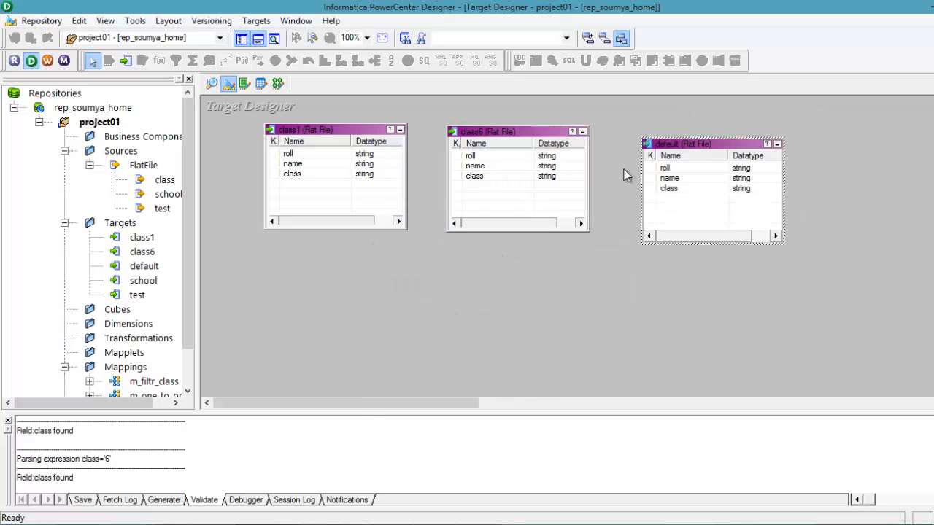
Step: Return to the m_router mapping in the Mapping Designer, add the class6 target and place it below class1
{"action": "left_click", "coordinate": [279, 84]}
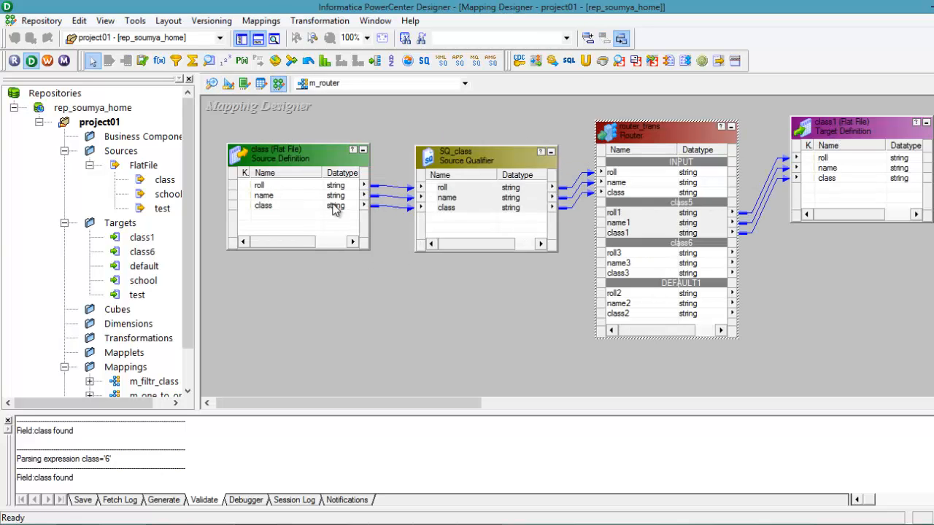
{"action": "left_click", "coordinate": [143, 252]}
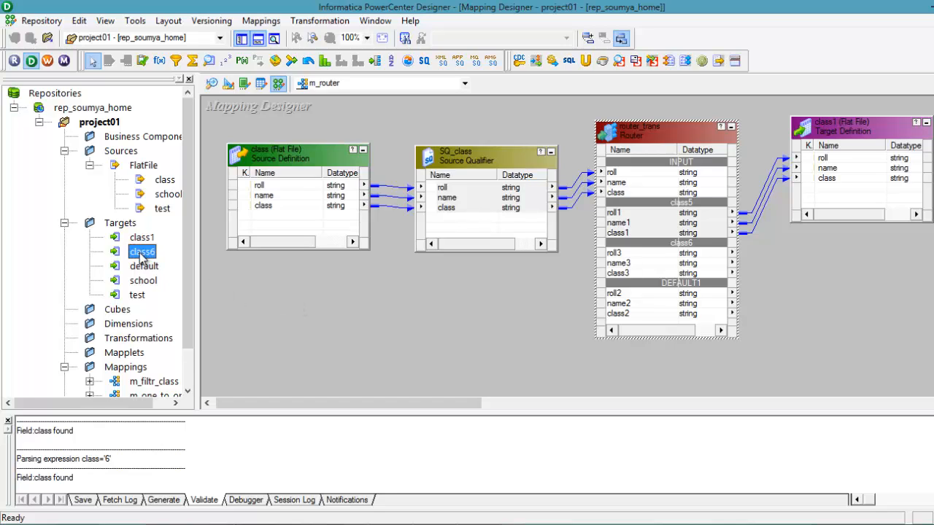
{"action": "left_click_drag", "start_coordinate": [326, 330], "coordinate": [324, 329]}
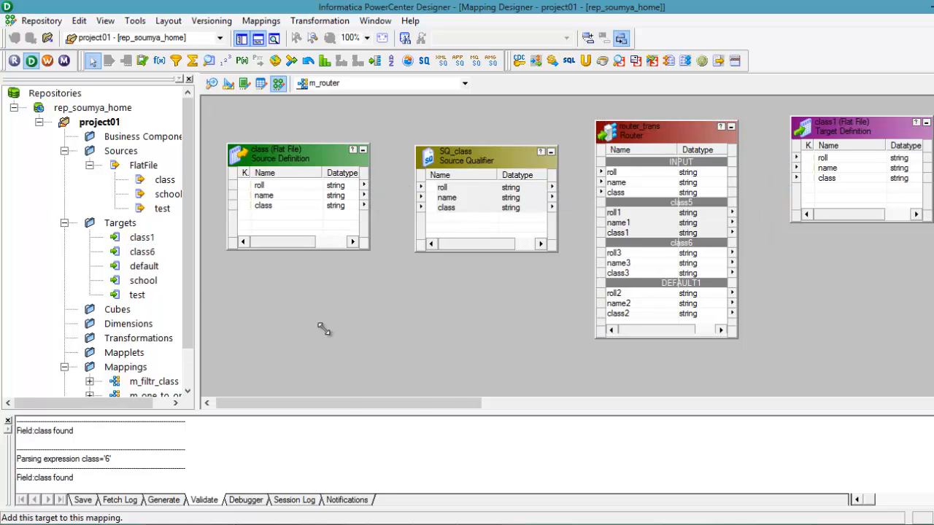
{"action": "left_click_drag", "start_coordinate": [399, 344], "coordinate": [881, 250]}
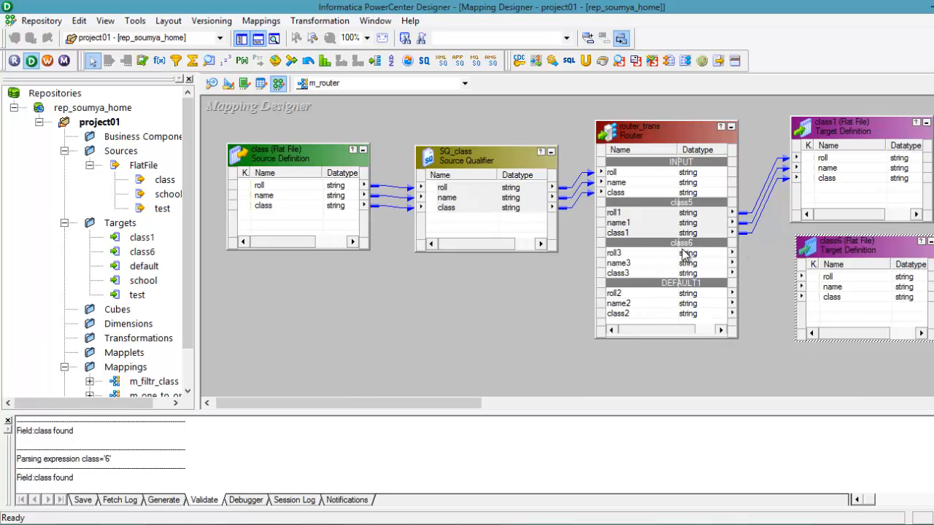
Step: Link the router's class6 group ports roll3, name3 and class3 to the class6 target's roll, name and class
{"action": "left_click", "coordinate": [636, 253]}
{"action": "key", "text": "shift+Down"}
{"action": "key", "text": "shift+Down"}
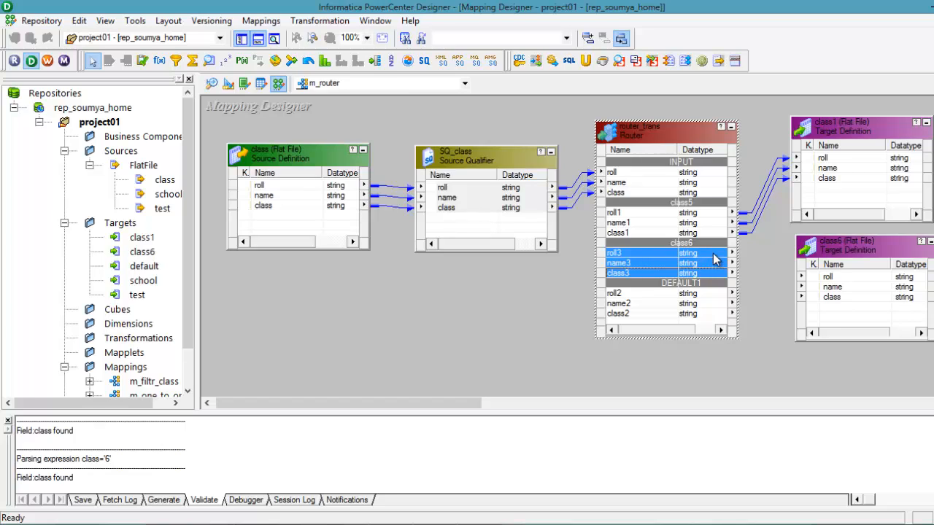
{"action": "left_click_drag", "start_coordinate": [715, 259], "coordinate": [827, 281]}
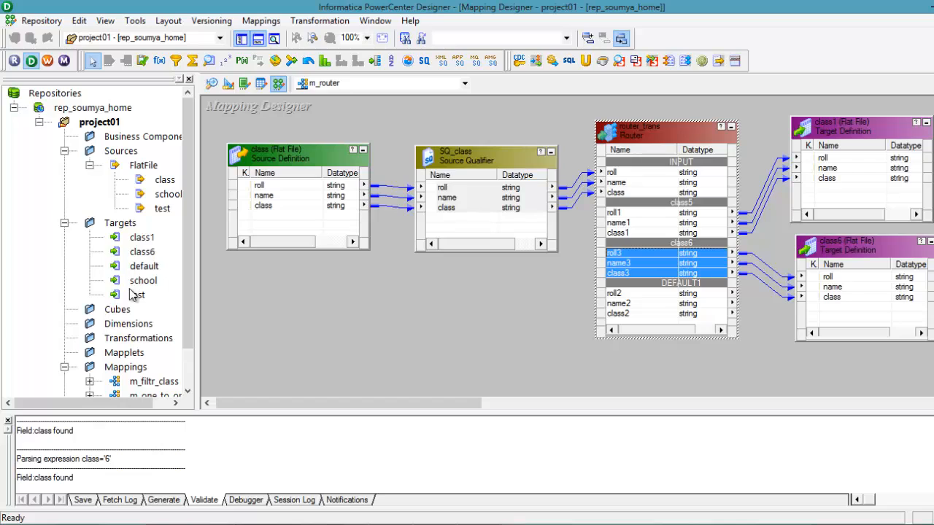
Step: Add the default target to the mapping and place it below the class6 target
{"action": "left_click", "coordinate": [143, 267]}
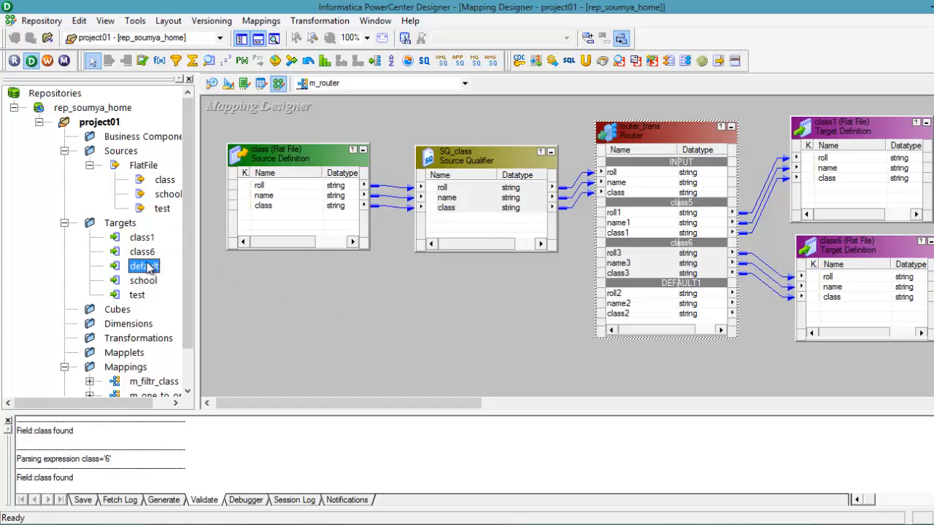
{"action": "left_click_drag", "start_coordinate": [148, 269], "coordinate": [270, 282]}
{"action": "left_click_drag", "start_coordinate": [352, 293], "coordinate": [804, 352]}
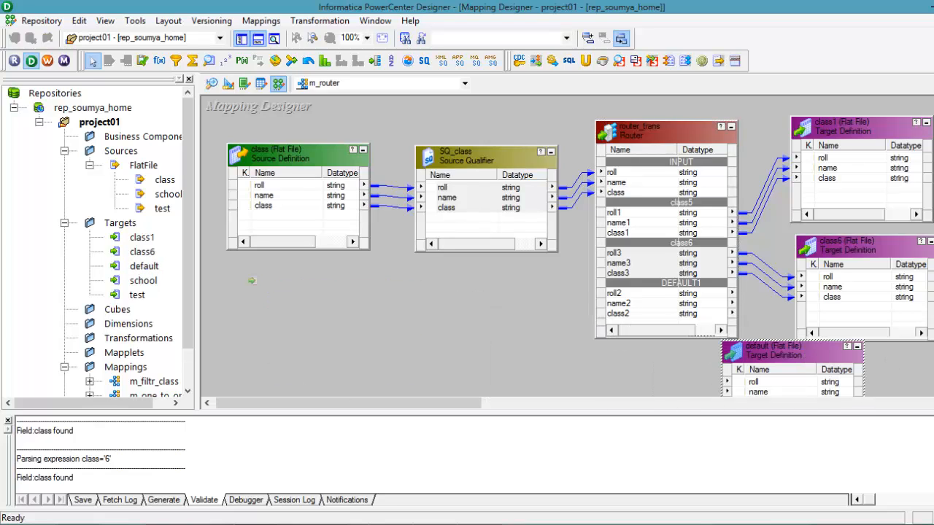
{"action": "scroll", "coordinate": [810, 313], "scroll_direction": "down", "scroll_amount": 3}
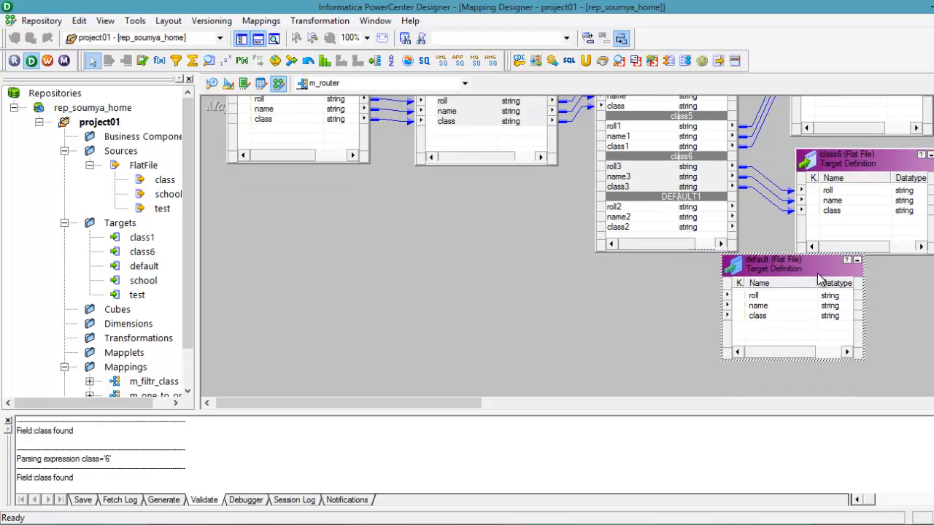
{"action": "left_click_drag", "start_coordinate": [817, 275], "coordinate": [878, 291]}
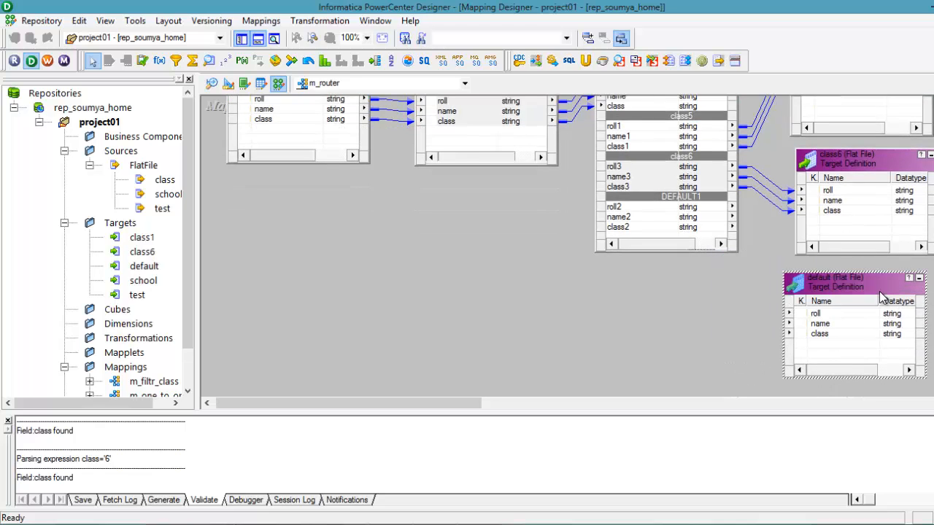
Step: Link the DEFAULT1 group's roll2, name2 and class2 ports to the default target and save the mapping
{"action": "left_click", "coordinate": [654, 213]}
{"action": "key", "text": "shift+Down"}
{"action": "key", "text": "shift+Down"}
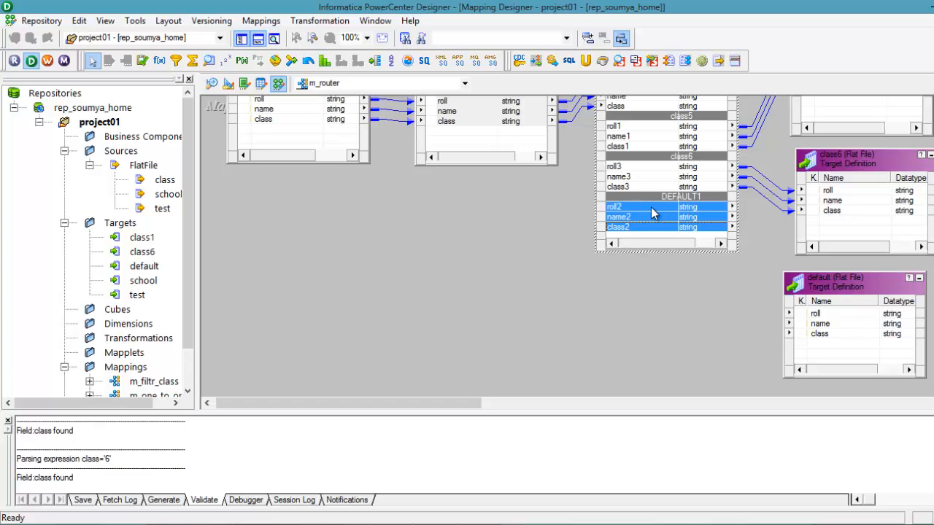
{"action": "left_click_drag", "start_coordinate": [713, 212], "coordinate": [819, 323]}
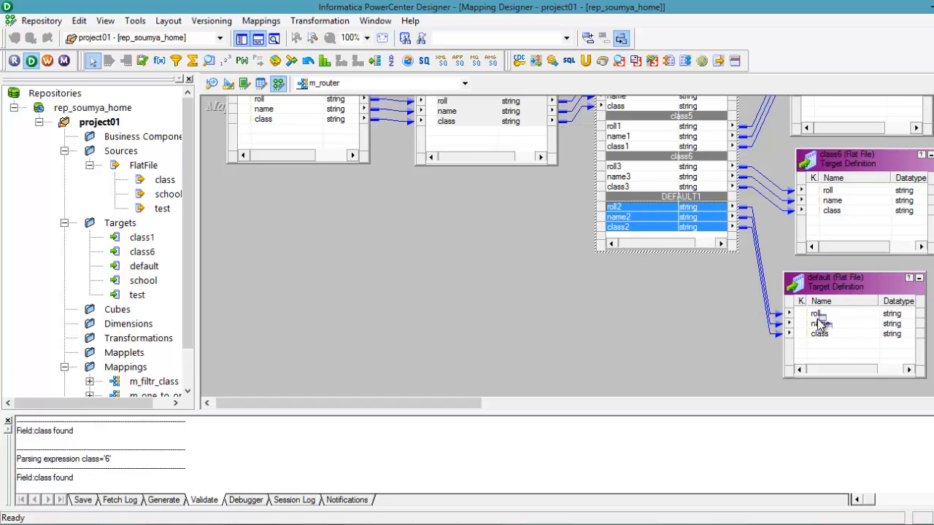
{"action": "left_click", "coordinate": [511, 301]}
{"action": "scroll", "coordinate": [812, 323], "scroll_direction": "up", "scroll_amount": 2}
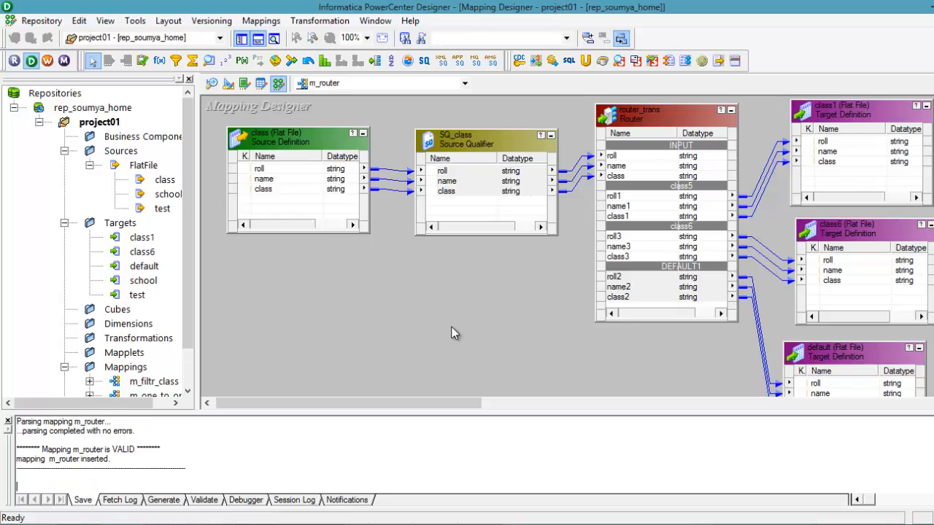
Step: Arrange all mapping objects as icons, spread the class1, class6 and default targets in a column farther from the router, and save again
{"action": "right_click", "coordinate": [391, 274]}
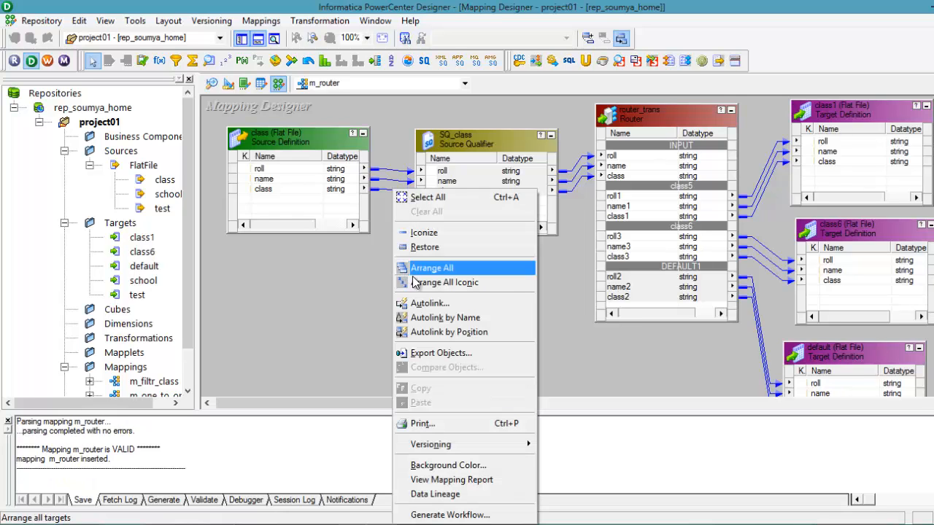
{"action": "left_click", "coordinate": [421, 284]}
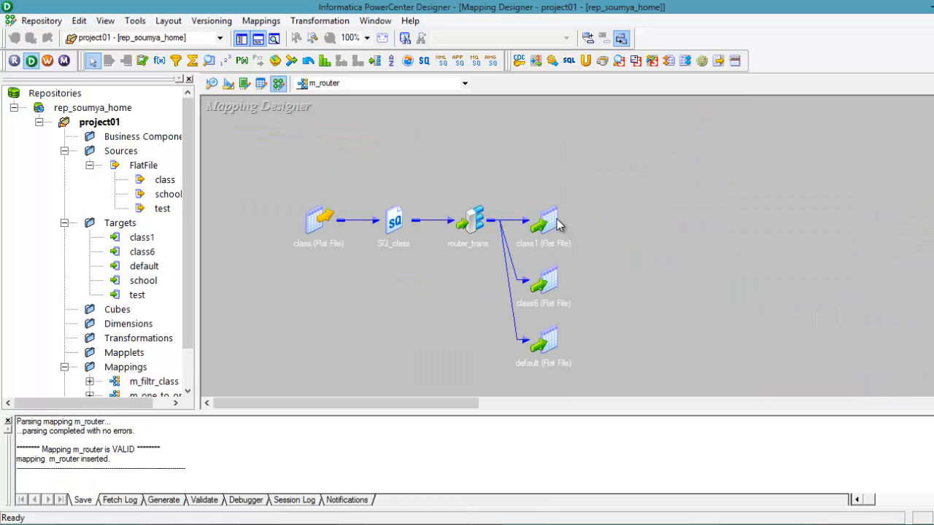
{"action": "left_click_drag", "start_coordinate": [554, 225], "coordinate": [631, 164]}
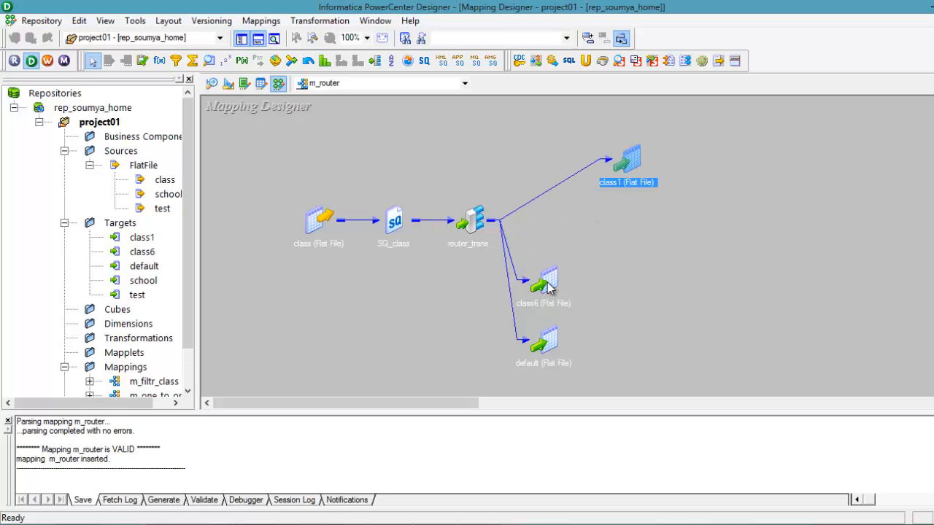
{"action": "left_click_drag", "start_coordinate": [547, 281], "coordinate": [633, 237]}
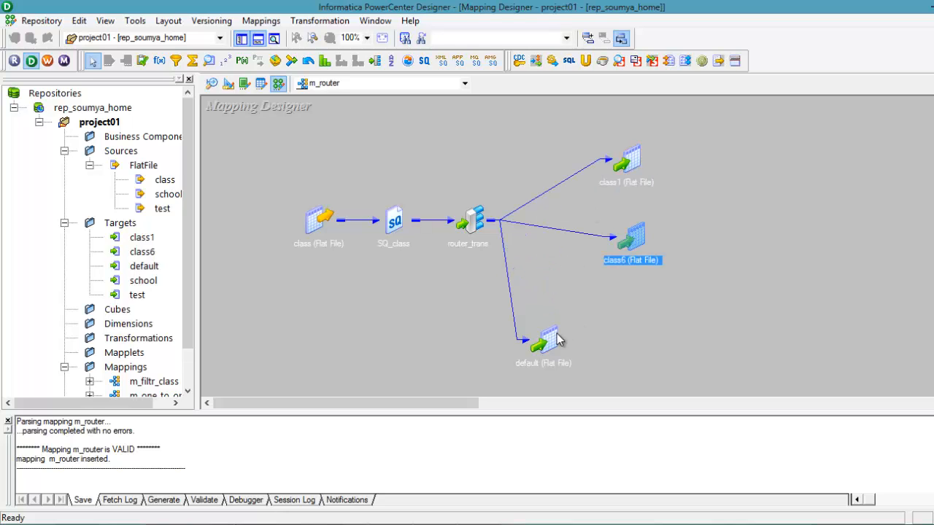
{"action": "left_click_drag", "start_coordinate": [560, 339], "coordinate": [646, 311]}
{"action": "left_click", "coordinate": [768, 171]}
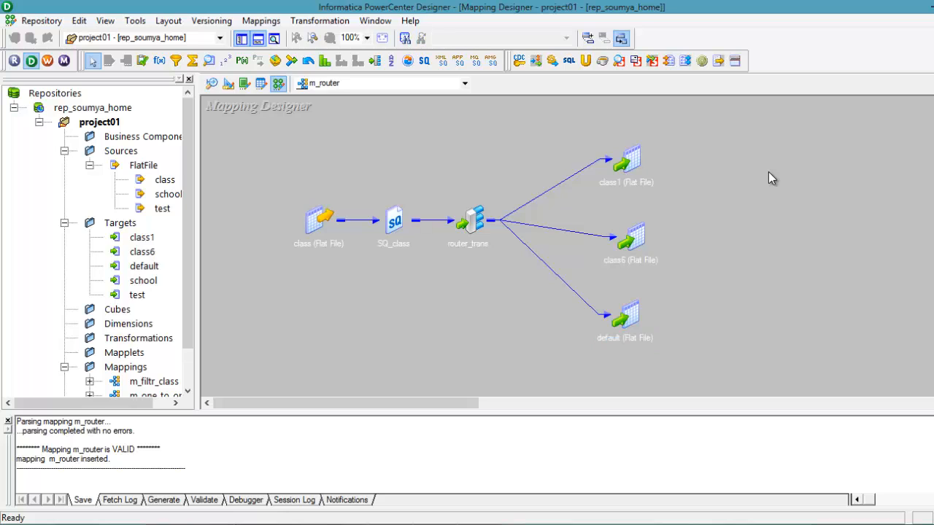
{"action": "key", "text": "ctrl+s"}
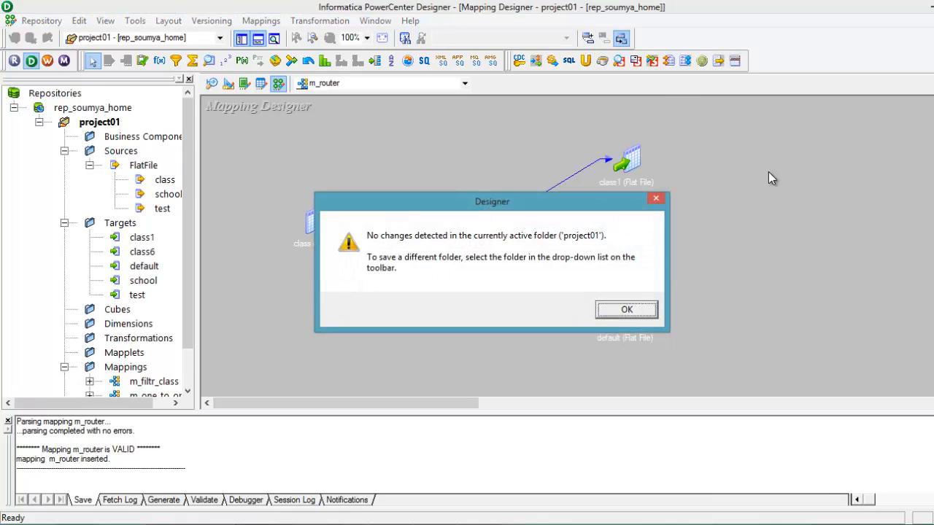
{"action": "left_click", "coordinate": [656, 198]}
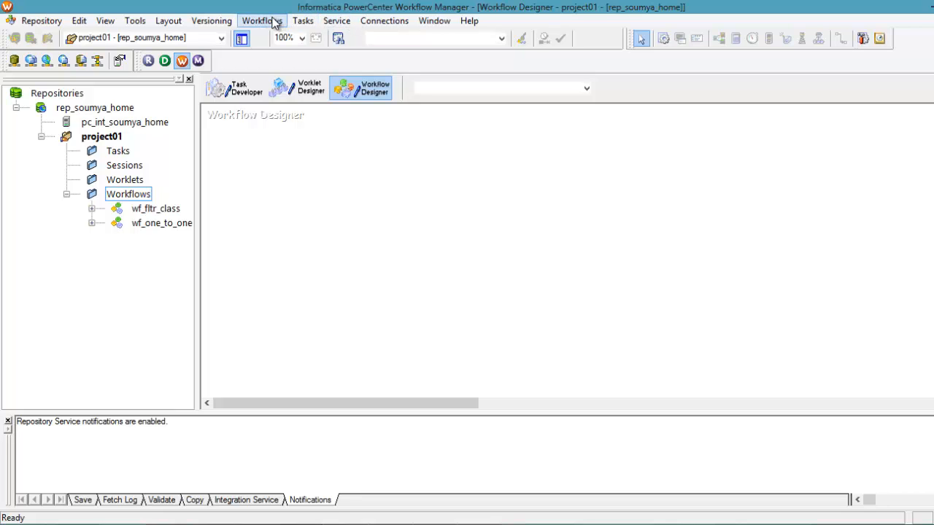
Step: Switch to PowerCenter Workflow Manager and create a workflow named wf_router that uses the pc_int_soumya_home integration service
{"action": "left_click", "coordinate": [275, 21]}
{"action": "left_click", "coordinate": [272, 36]}
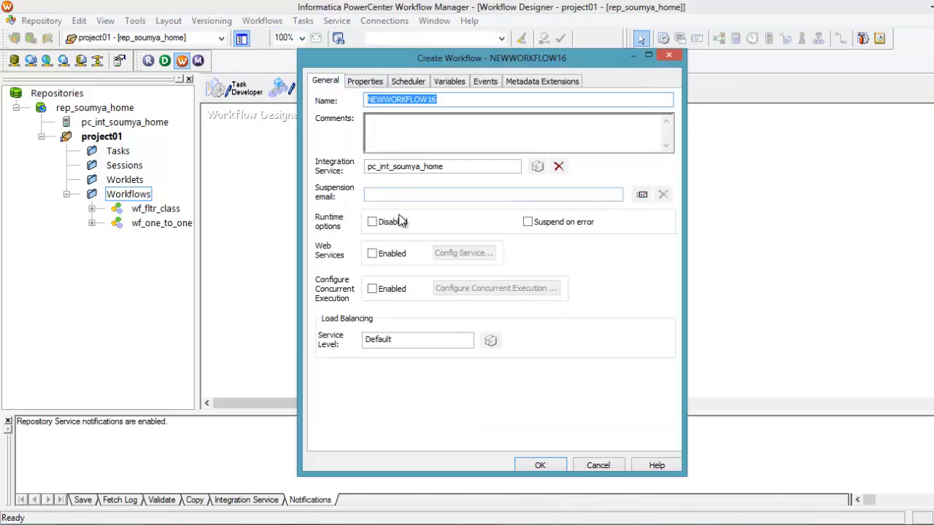
{"action": "type", "text": "wf_"}
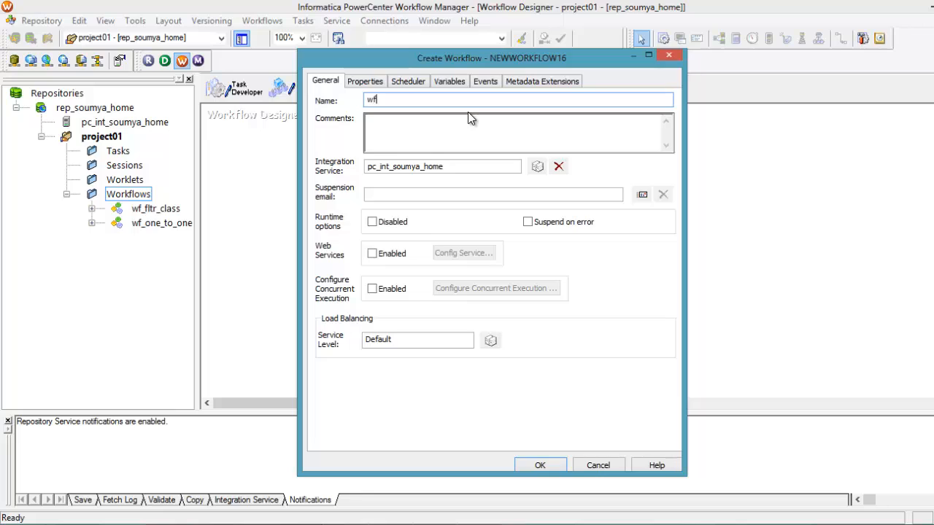
{"action": "type", "text": "router"}
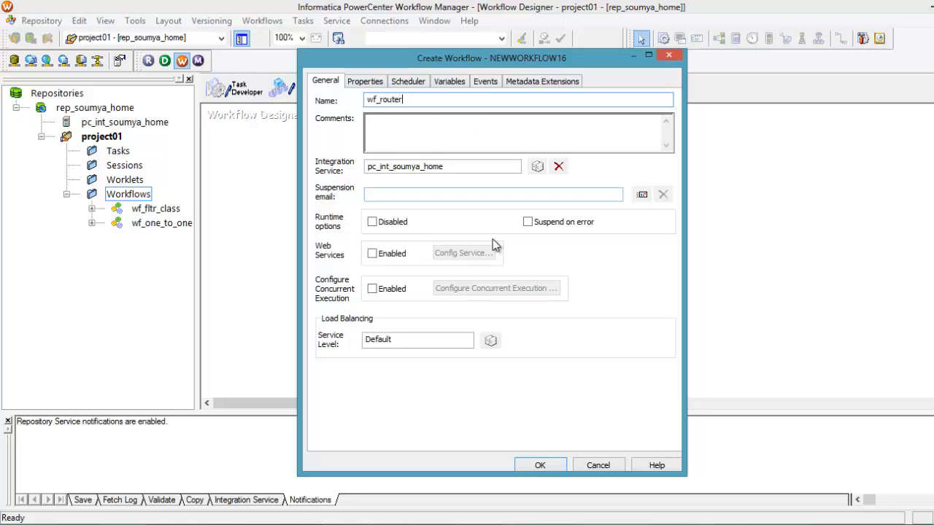
{"action": "left_click", "coordinate": [546, 465]}
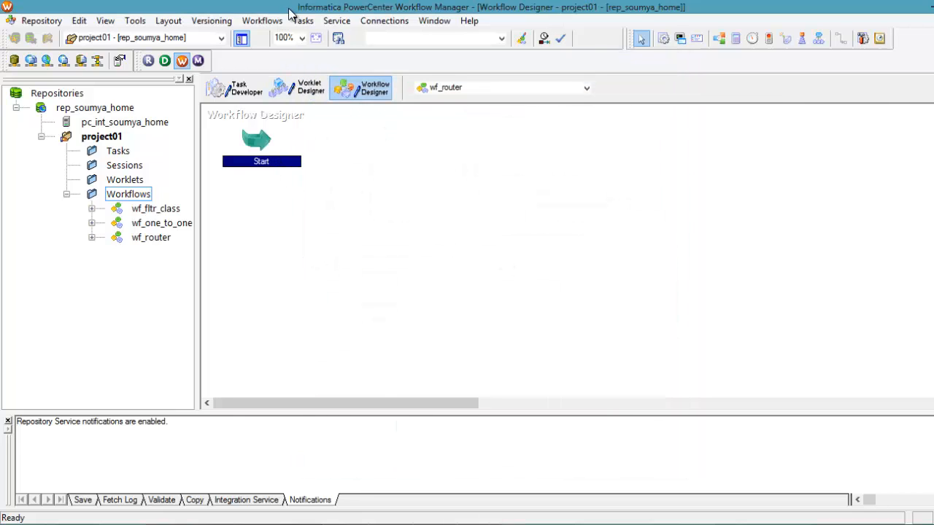
Step: Create a session task named s_router in the workflow and associate it with the m_router mapping
{"action": "left_click", "coordinate": [302, 22]}
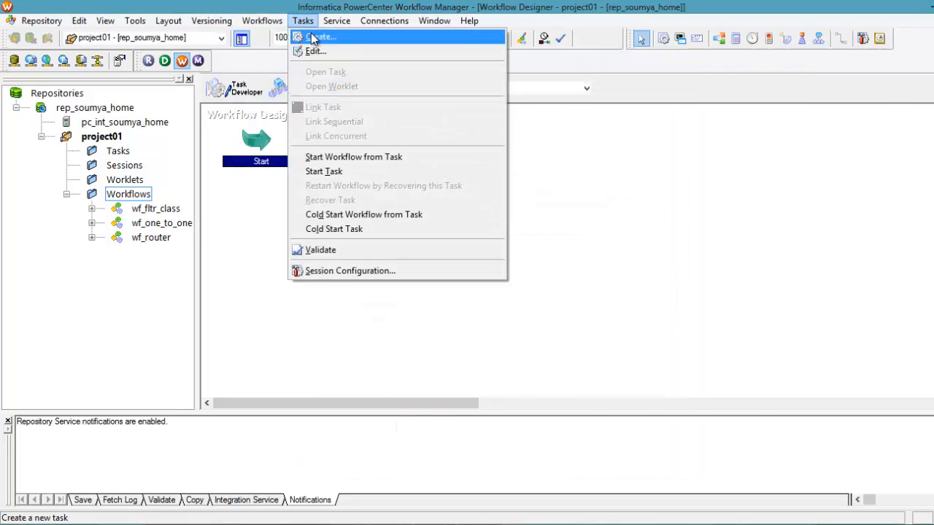
{"action": "left_click", "coordinate": [319, 36]}
{"action": "left_click", "coordinate": [538, 274]}
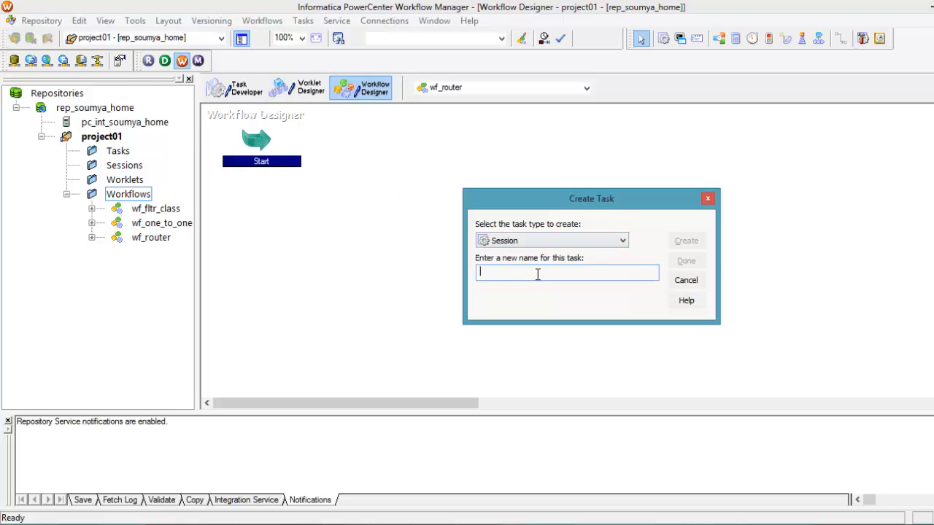
{"action": "type", "text": "s_router"}
{"action": "left_click", "coordinate": [685, 241]}
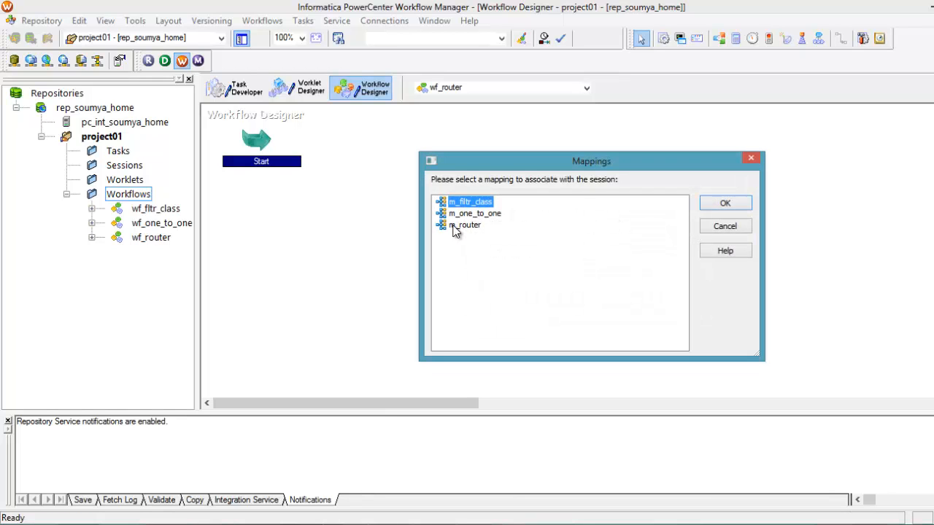
{"action": "left_click", "coordinate": [460, 225]}
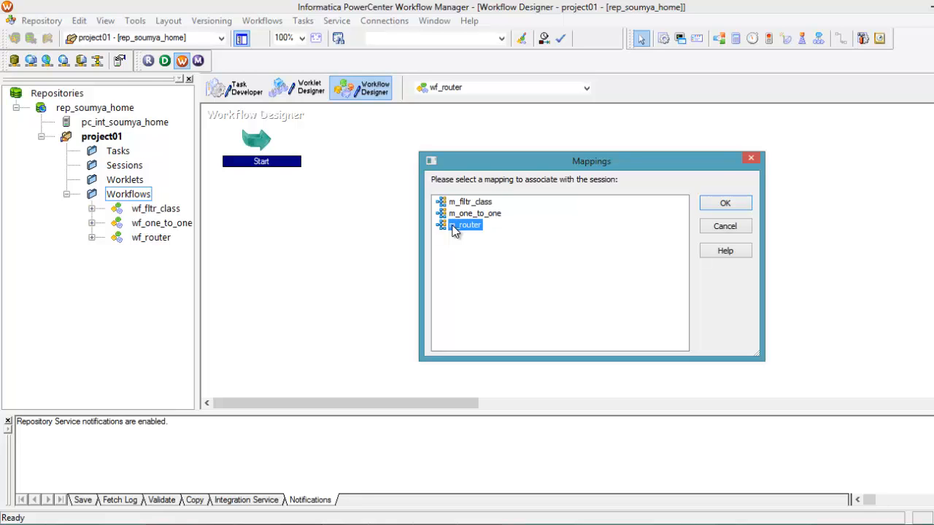
{"action": "left_click", "coordinate": [714, 209]}
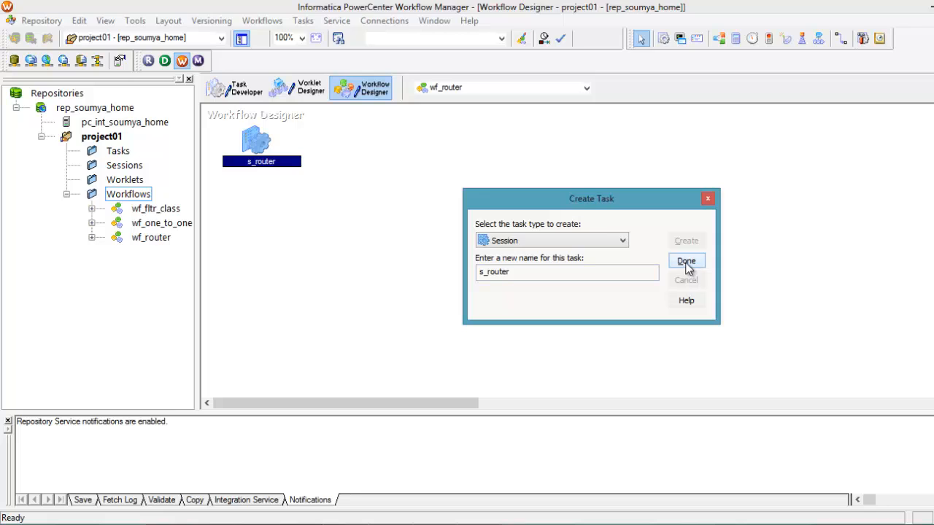
{"action": "left_click", "coordinate": [686, 264]}
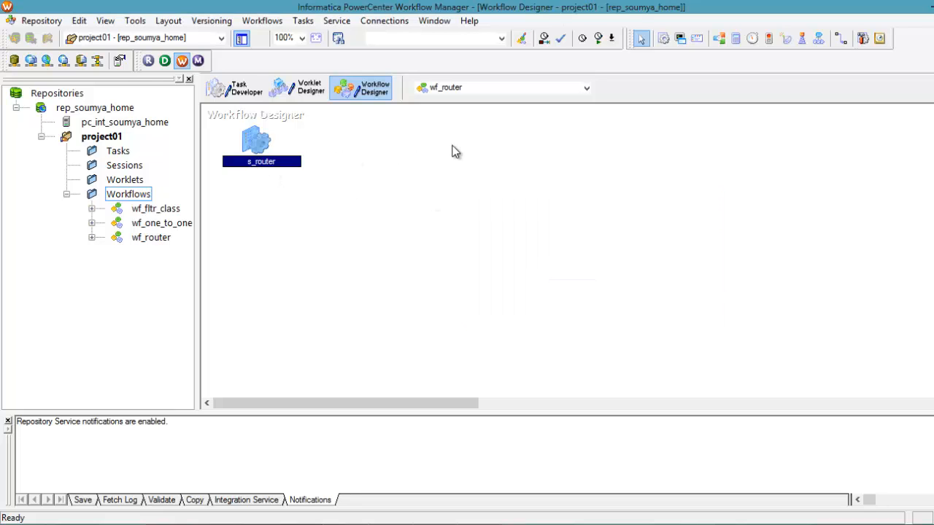
Step: Move the s_router session away from the Start task and link Start to s_router
{"action": "left_click", "coordinate": [373, 239]}
{"action": "left_click_drag", "start_coordinate": [264, 150], "coordinate": [482, 145]}
{"action": "left_click_drag", "start_coordinate": [257, 144], "coordinate": [268, 149]}
{"action": "left_click", "coordinate": [841, 39]}
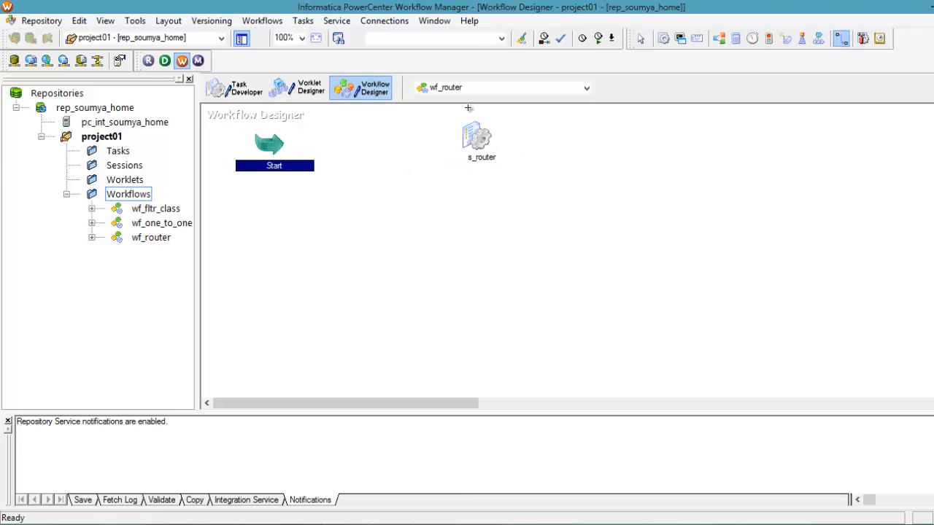
{"action": "left_click_drag", "start_coordinate": [442, 135], "coordinate": [475, 138]}
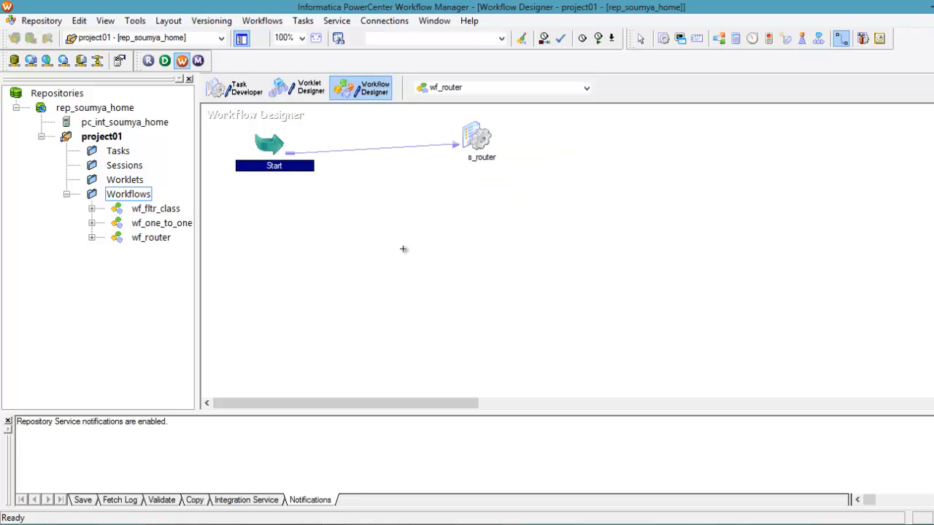
Step: Edit the s_router session and set the SQ_class source file directory to c:\informatica\pc\input
{"action": "double_click", "coordinate": [480, 142]}
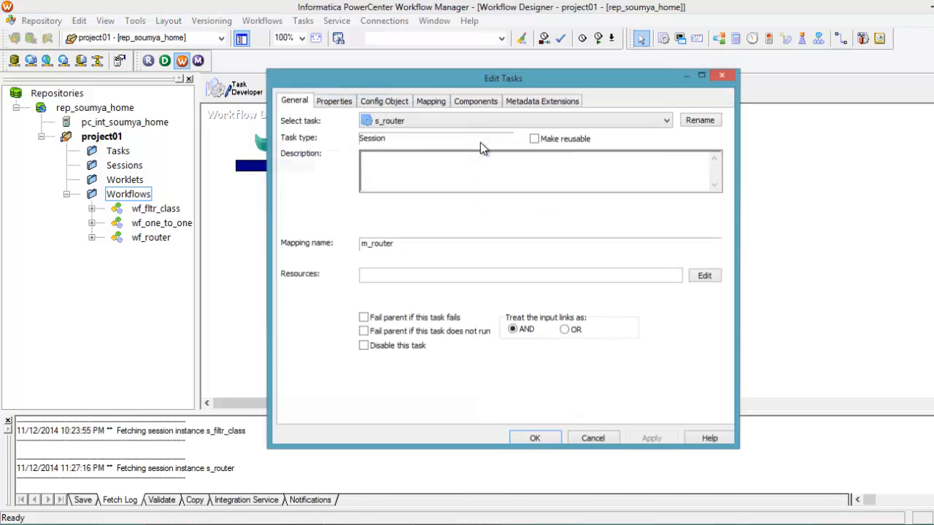
{"action": "left_click", "coordinate": [427, 103]}
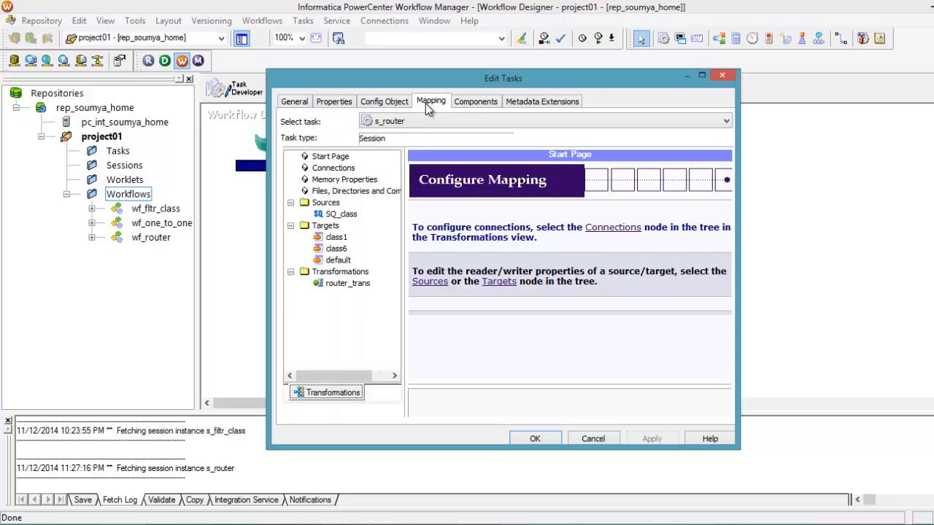
{"action": "left_click", "coordinate": [341, 213]}
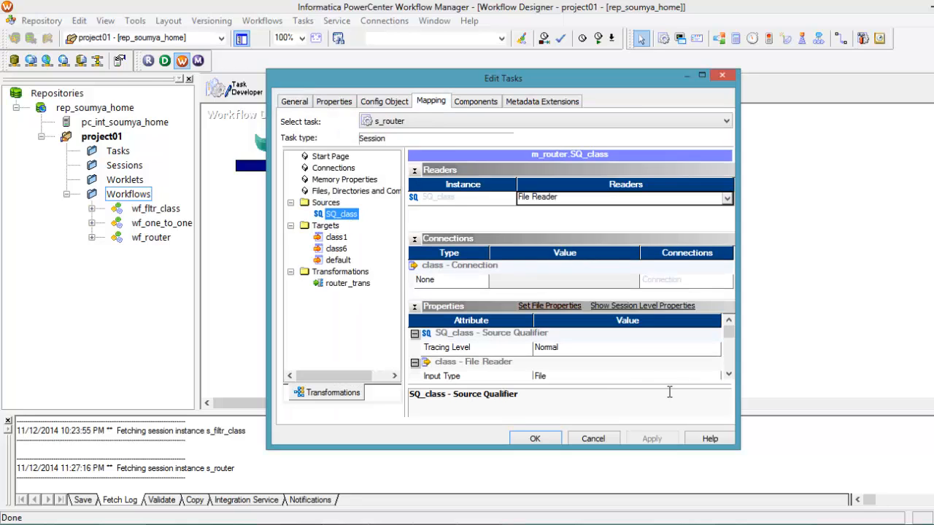
{"action": "left_click", "coordinate": [728, 374]}
{"action": "left_click", "coordinate": [728, 374]}
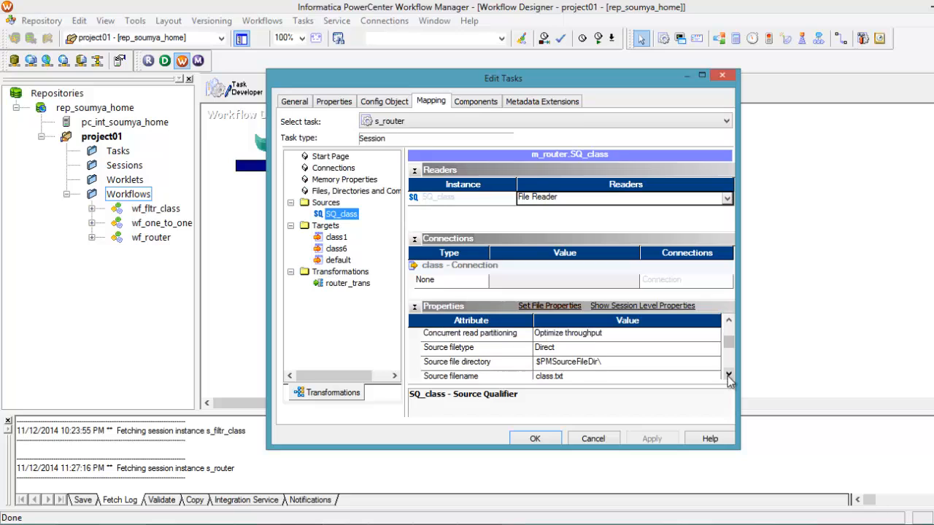
{"action": "left_click", "coordinate": [604, 361]}
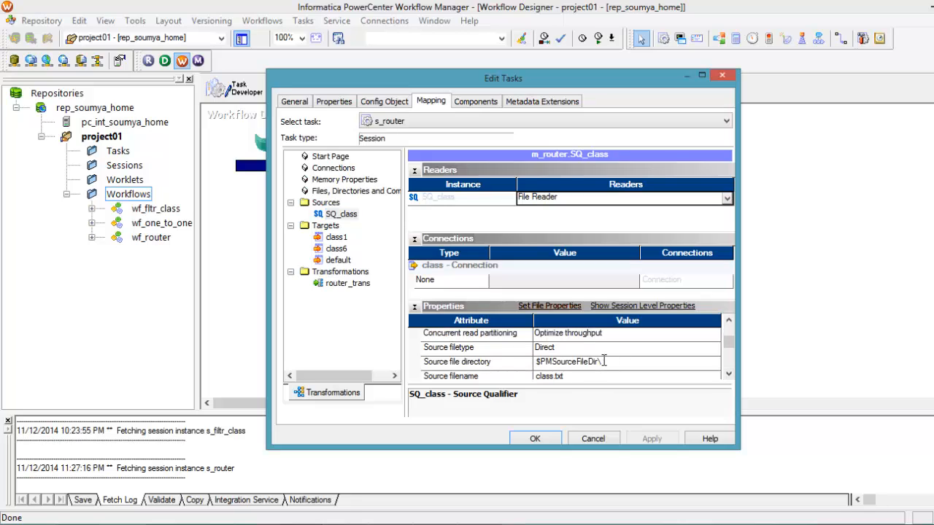
{"action": "key", "text": "BackSpace"}
{"action": "key", "text": "BackSpace"}
{"action": "key", "text": "BackSpace"}
{"action": "key", "text": "BackSpace"}
{"action": "key", "text": "BackSpace"}
{"action": "key", "text": "BackSpace"}
{"action": "key", "text": "BackSpace"}
{"action": "key", "text": "BackSpace"}
{"action": "key", "text": "BackSpace"}
{"action": "key", "text": "BackSpace"}
{"action": "key", "text": "BackSpace"}
{"action": "key", "text": "BackSpace"}
{"action": "key", "text": "BackSpace"}
{"action": "key", "text": "BackSpace"}
{"action": "key", "text": "BackSpace"}
{"action": "key", "text": "BackSpace"}
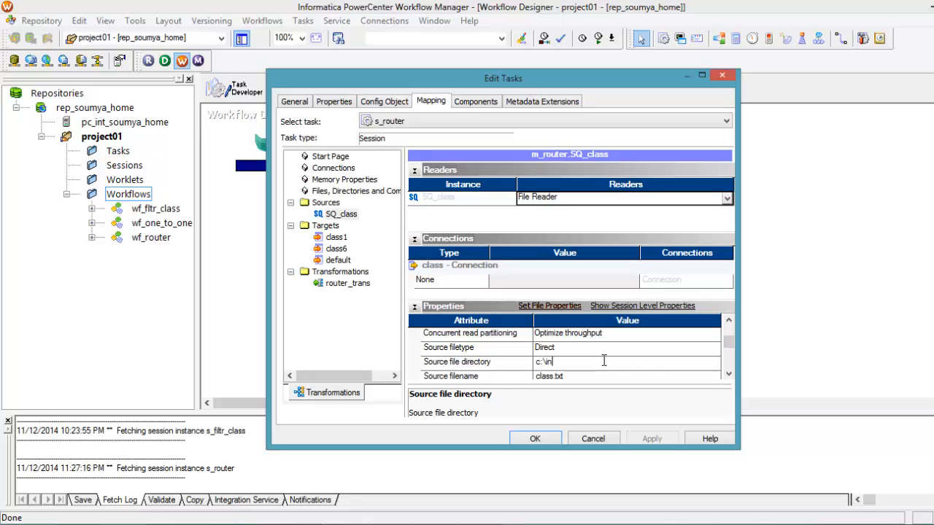
{"action": "type", "text": "tica\\pc\\inpu"}
{"action": "type", "text": "t"}
{"action": "double_click", "coordinate": [691, 360]}
{"action": "key", "text": "ctrl+c"}
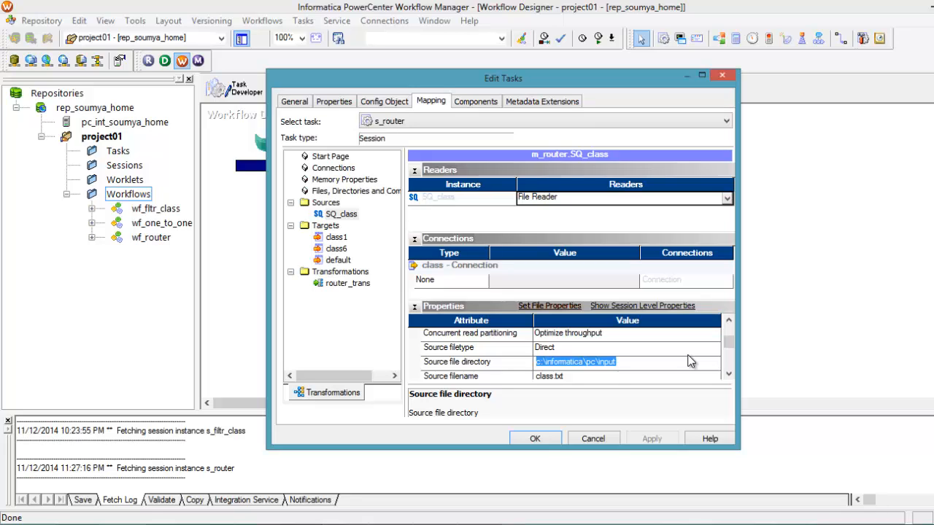
{"action": "left_click", "coordinate": [627, 376]}
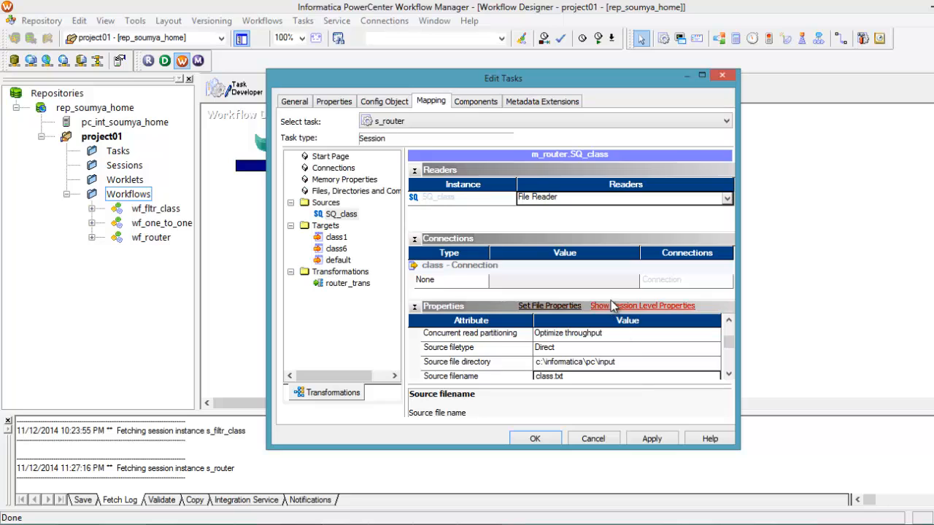
Step: Set the header option of the class1 target to Output Field Names
{"action": "left_click", "coordinate": [329, 239]}
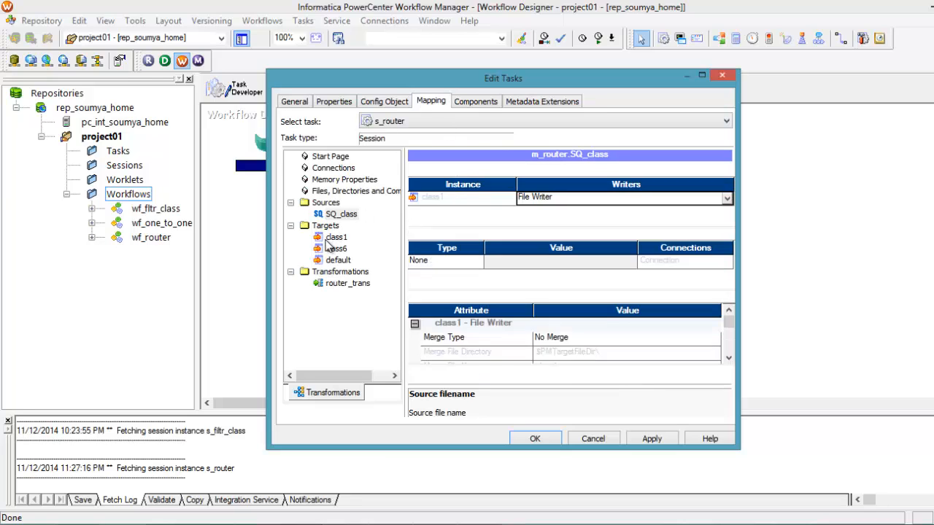
{"action": "left_click", "coordinate": [728, 373]}
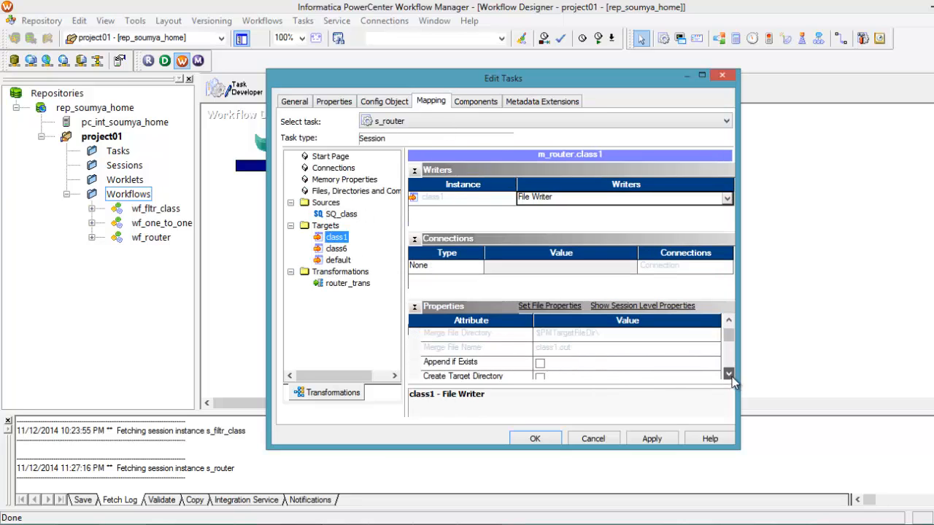
{"action": "left_click", "coordinate": [708, 336]}
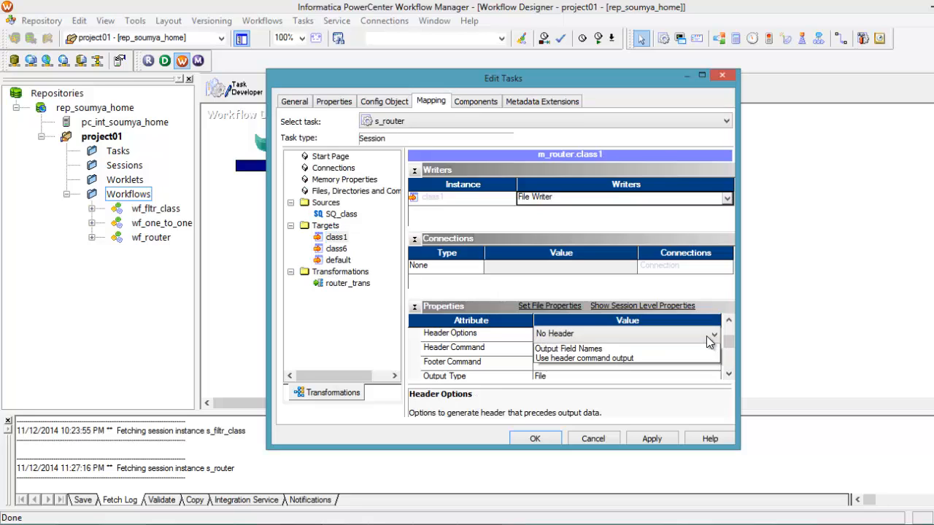
{"action": "left_click", "coordinate": [627, 359]}
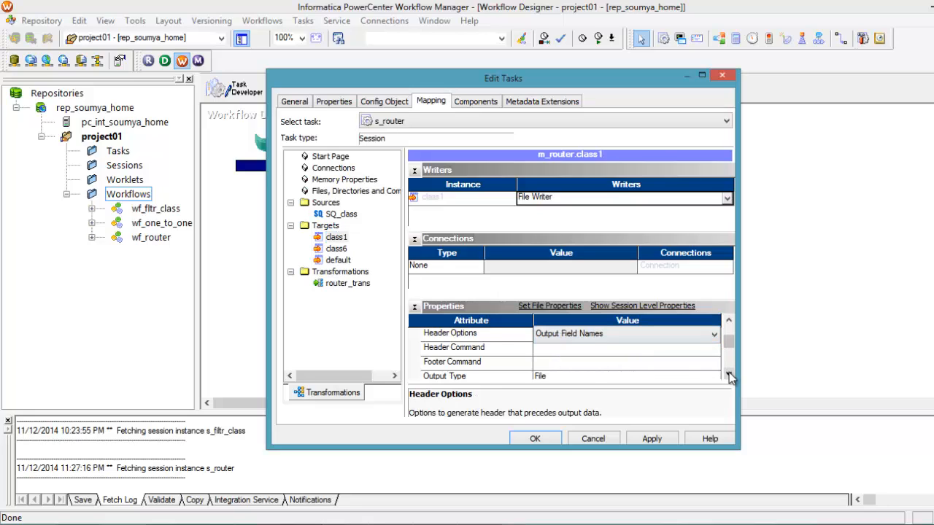
Step: Set the class1 target's output file directory to c:\informatica\pc\output, reusing the copied source path
{"action": "left_click", "coordinate": [728, 374]}
{"action": "left_click", "coordinate": [728, 375]}
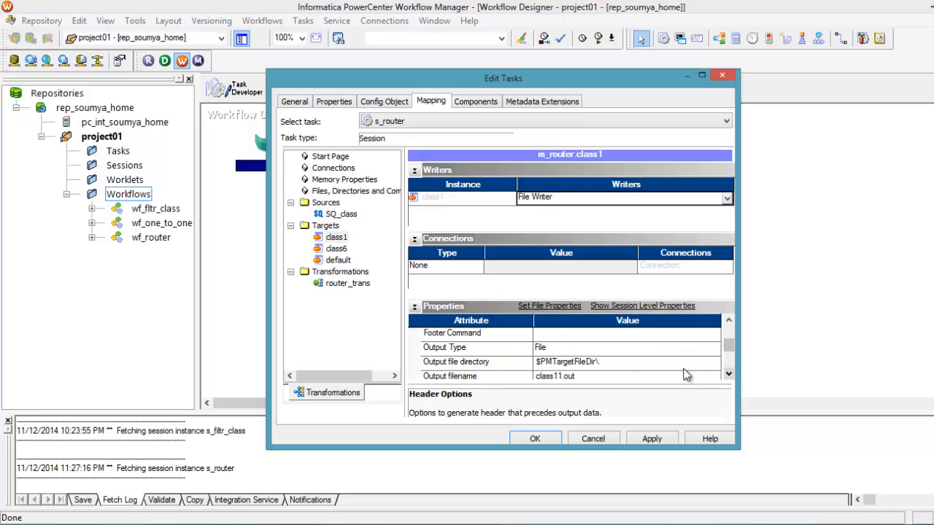
{"action": "left_click", "coordinate": [600, 362]}
{"action": "left_click_drag", "start_coordinate": [599, 361], "coordinate": [523, 360]}
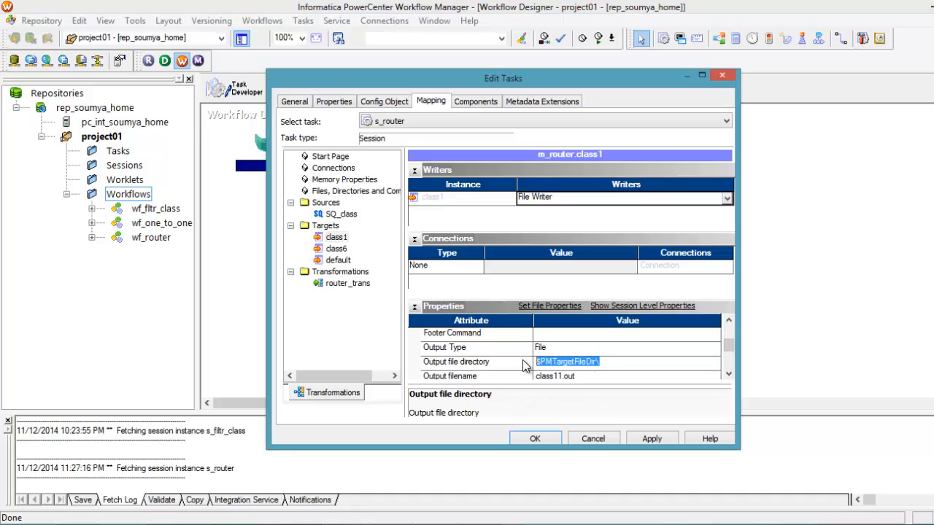
{"action": "key", "text": "ctrl+v"}
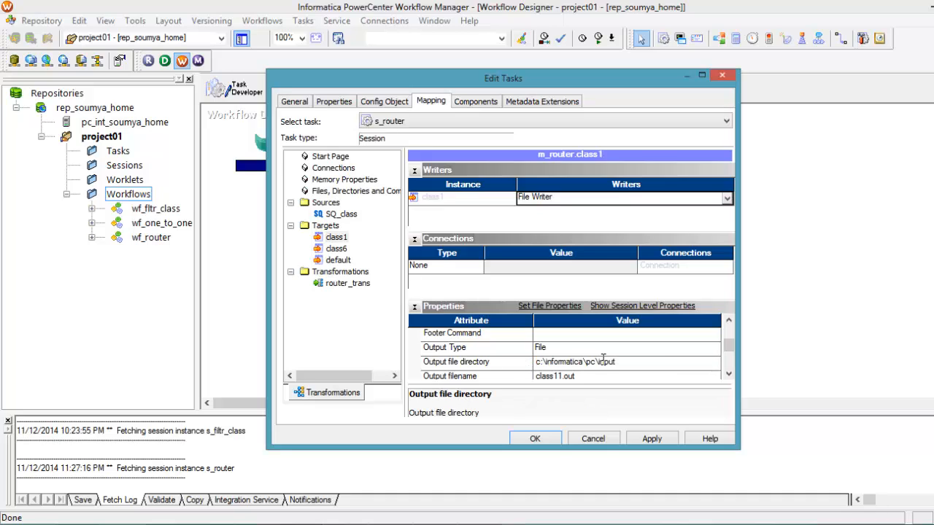
{"action": "key", "text": "BackSpace"}
{"action": "key", "text": "BackSpace"}
{"action": "key", "text": "BackSpace"}
{"action": "key", "text": "BackSpace"}
{"action": "type", "text": "output"}
Step: Rename the class1 target's output file to tgt_class5.txt
{"action": "left_click", "coordinate": [561, 377]}
{"action": "left_click", "coordinate": [560, 377]}
{"action": "left_click", "coordinate": [560, 377]}
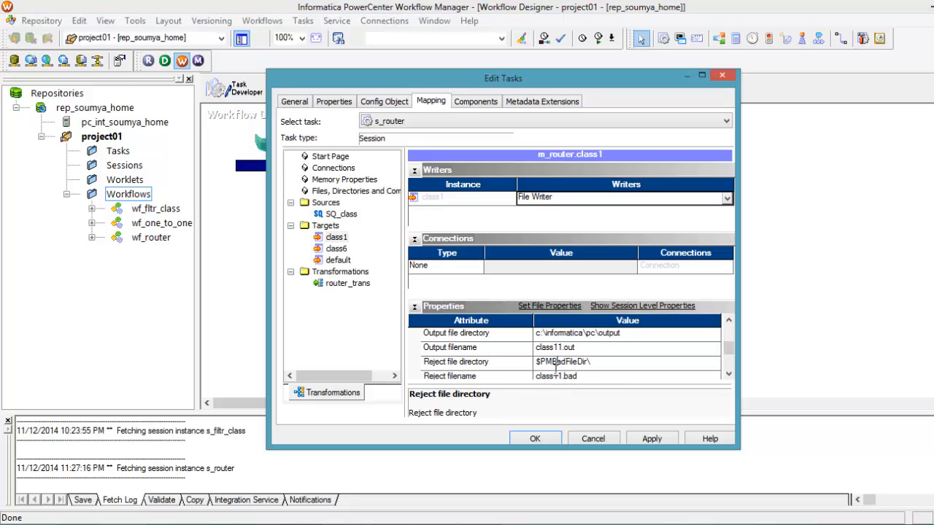
{"action": "left_click", "coordinate": [561, 346]}
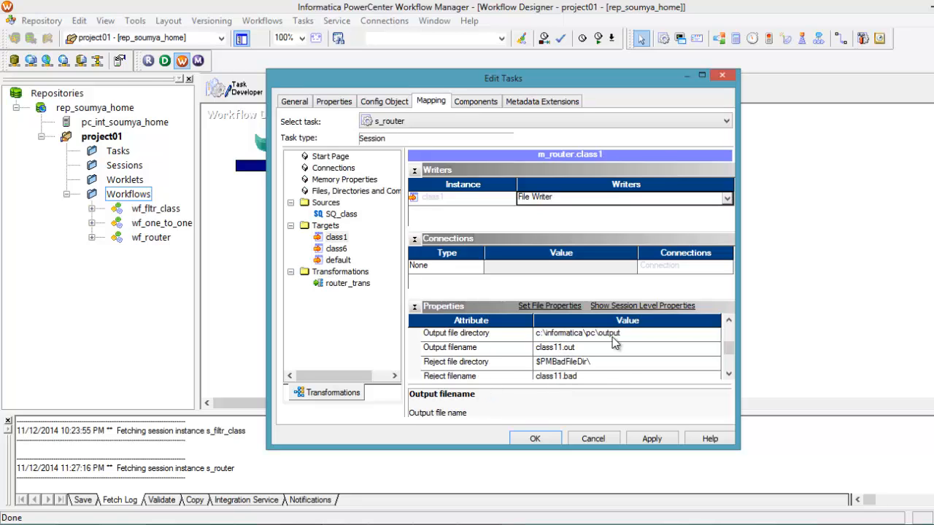
{"action": "key", "text": "Left"}
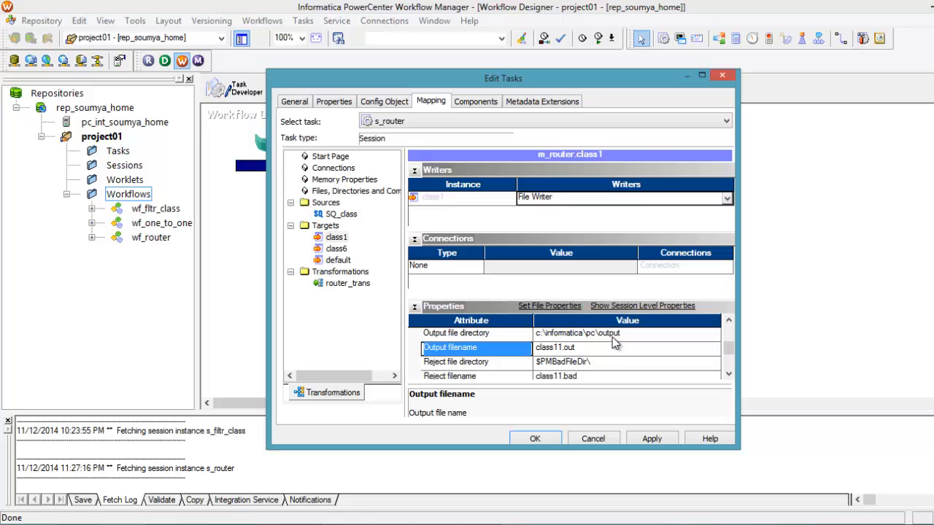
{"action": "key", "text": "Right"}
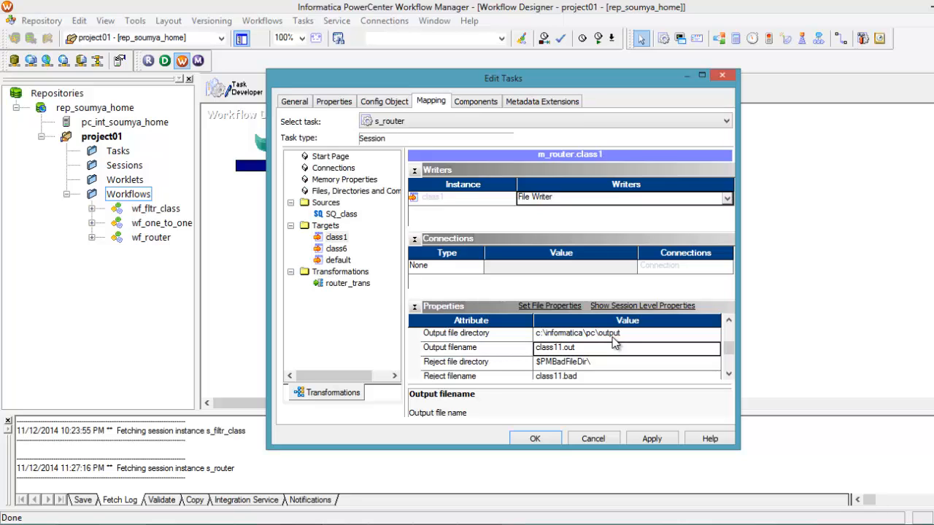
{"action": "left_click", "coordinate": [558, 347]}
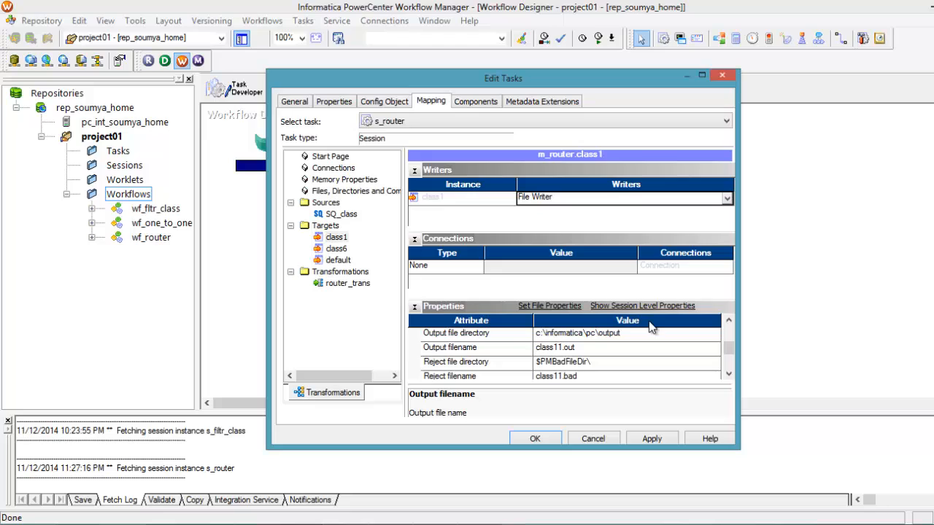
{"action": "type", "text": "tgt_"}
{"action": "key", "text": "BackSpace"}
{"action": "key", "text": "Delete"}
{"action": "type", "text": "5"}
{"action": "key", "text": "Delete"}
{"action": "type", "text": "txt"}
Step: Copy the class1 output directory c:\informatica\pc\output into the class6 target's output file directory
{"action": "left_click", "coordinate": [627, 336]}
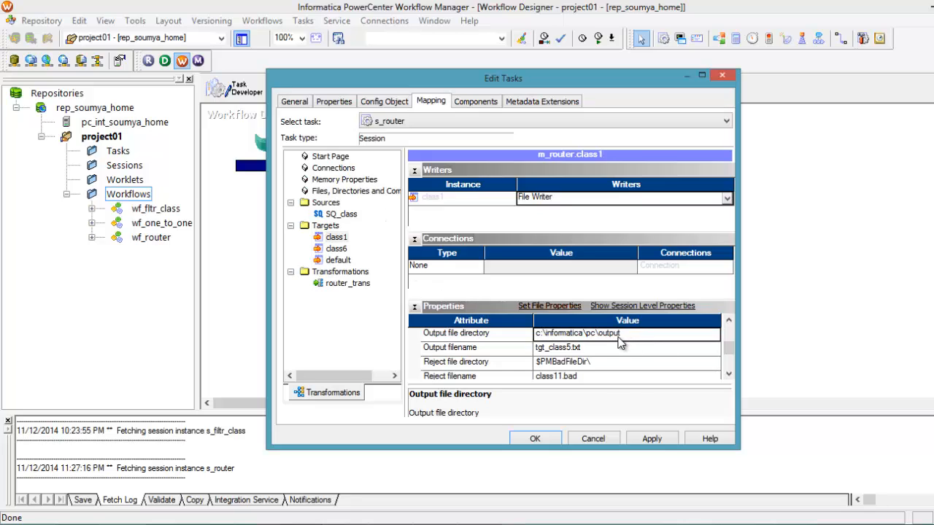
{"action": "left_click", "coordinate": [620, 336]}
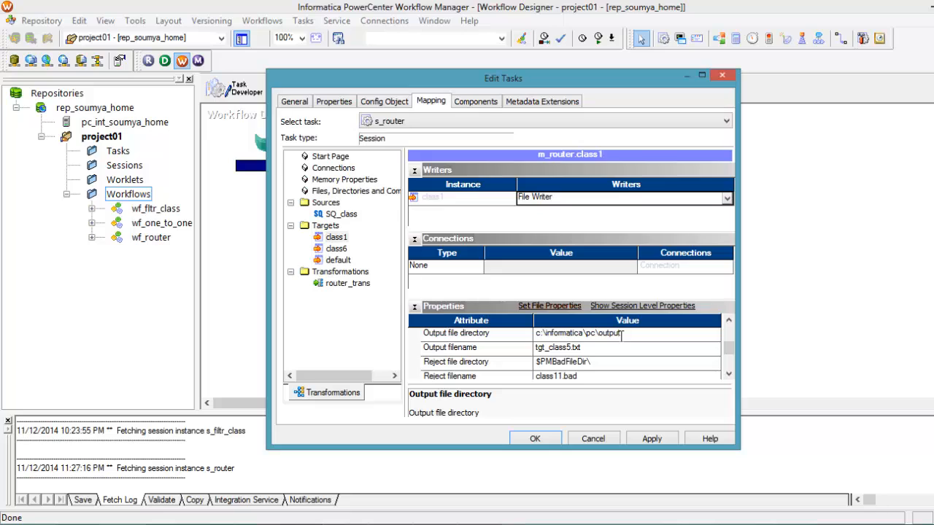
{"action": "double_click", "coordinate": [622, 333]}
{"action": "key", "text": "ctrl+c"}
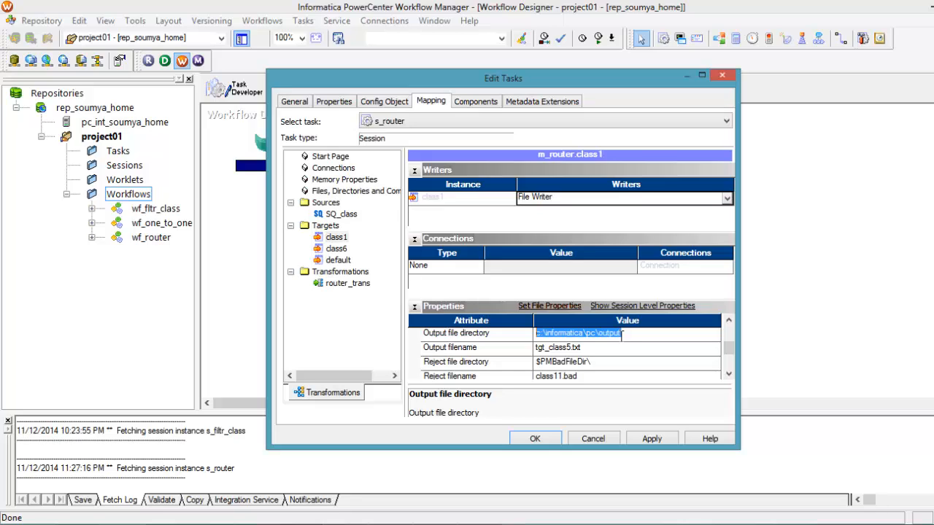
{"action": "left_click", "coordinate": [336, 248]}
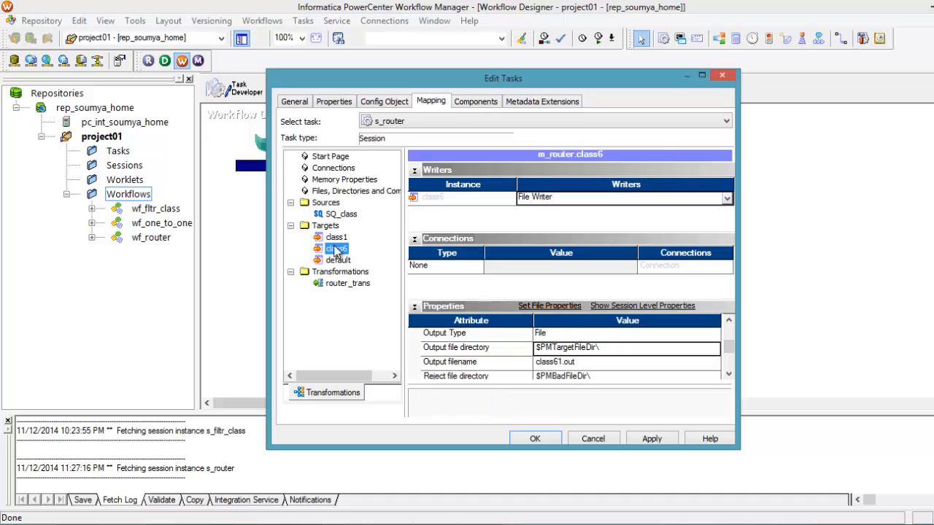
{"action": "left_click", "coordinate": [600, 347]}
{"action": "left_click_drag", "start_coordinate": [600, 348], "coordinate": [531, 360]}
{"action": "key", "text": "ctrl+v"}
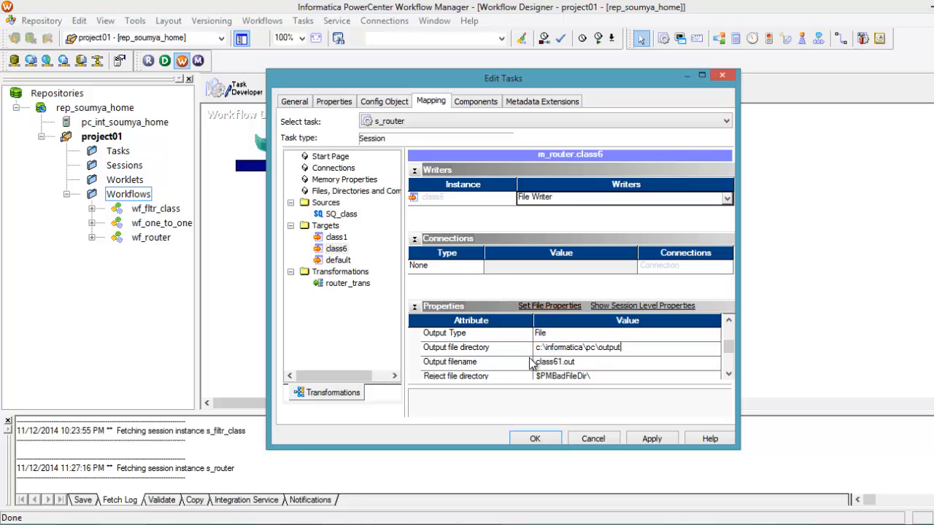
Step: Rename the class6 target's output file to tgt_class6.txt
{"action": "left_click", "coordinate": [564, 365]}
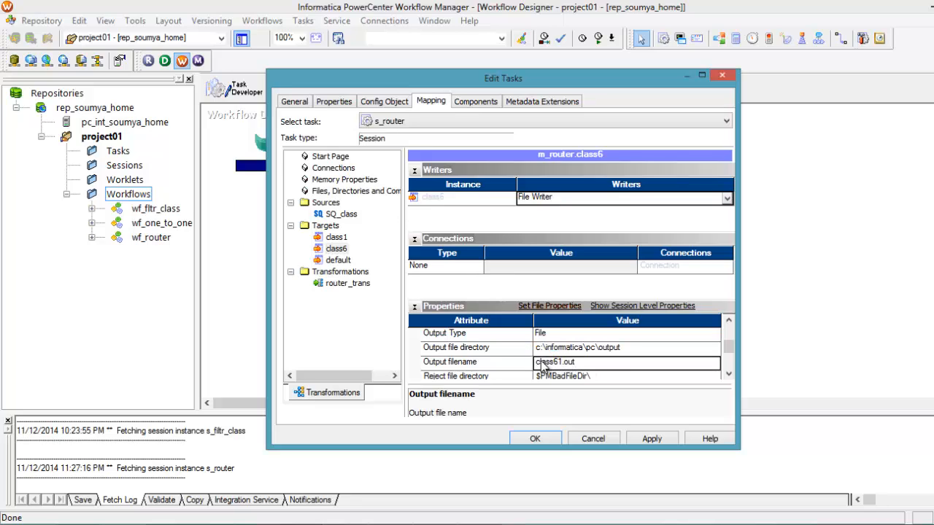
{"action": "left_click", "coordinate": [537, 364]}
{"action": "type", "text": "t"}
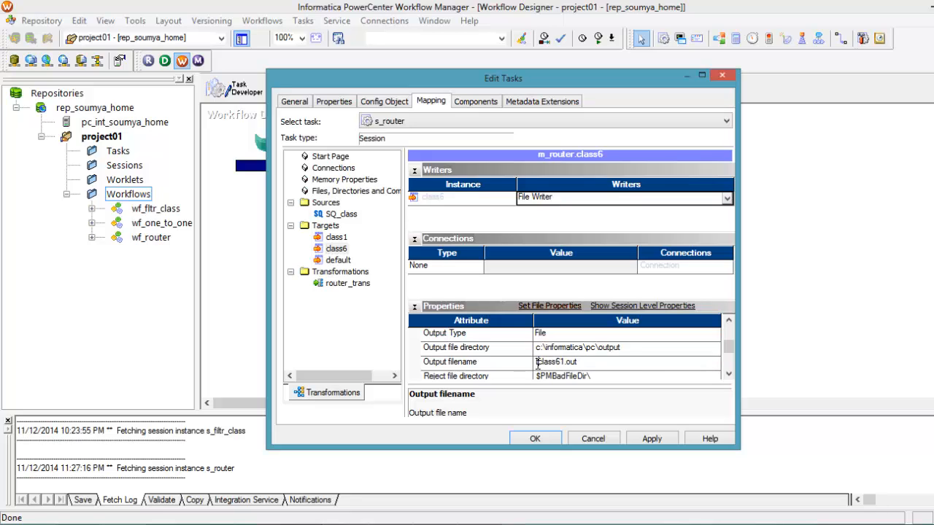
{"action": "type", "text": "gt_"}
{"action": "left_click", "coordinate": [572, 363]}
{"action": "key", "text": "BackSpace"}
{"action": "key", "text": "BackSpace"}
{"action": "type", "text": "txt"}
Step: Replace the default target's output file directory with the copied path c:\informatica\pc\output
{"action": "left_click", "coordinate": [347, 261]}
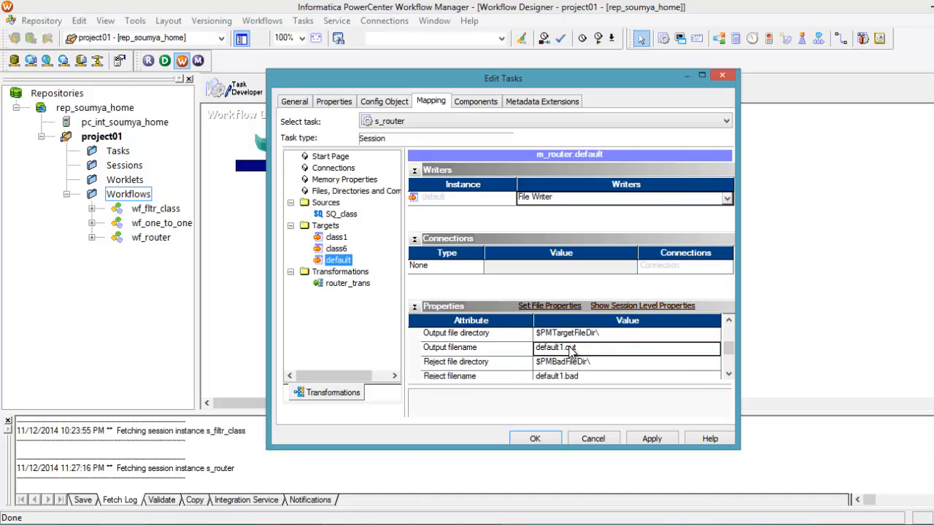
{"action": "left_click", "coordinate": [595, 333]}
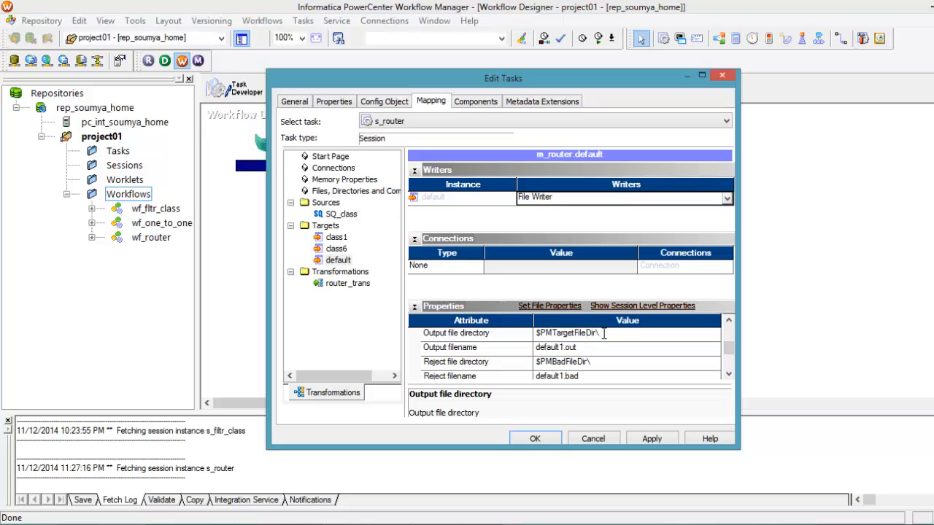
{"action": "left_click", "coordinate": [490, 333]}
{"action": "key", "text": "ctrl+v"}
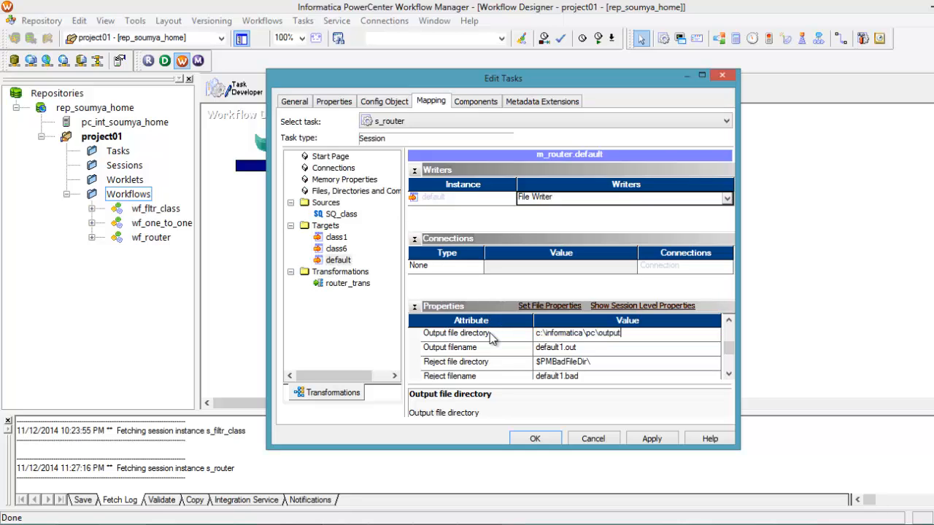
Step: Rename the default target's output file to tgt_default.txt
{"action": "left_click", "coordinate": [540, 348]}
{"action": "left_click", "coordinate": [540, 348]}
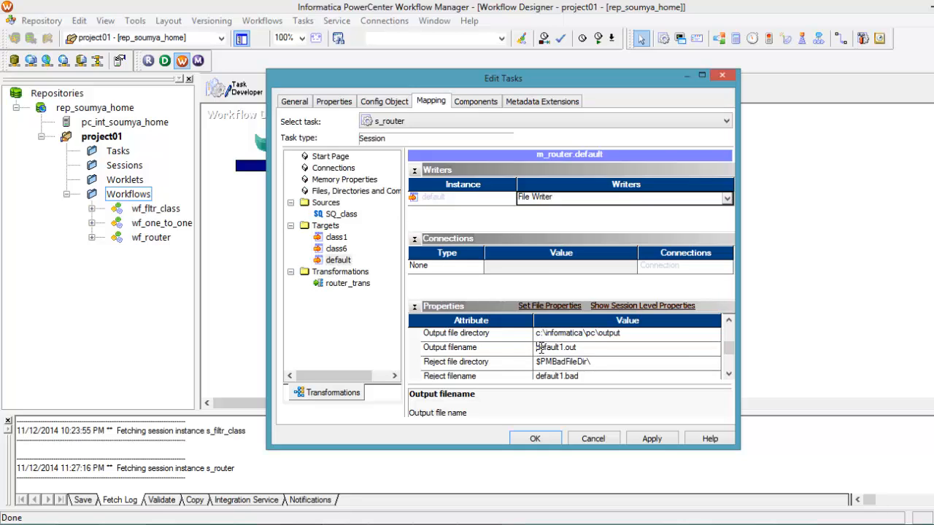
{"action": "type", "text": "tgt_"}
{"action": "left_click", "coordinate": [576, 348]}
{"action": "key", "text": "BackSpace"}
{"action": "key", "text": "Delete"}
{"action": "key", "text": "Delete"}
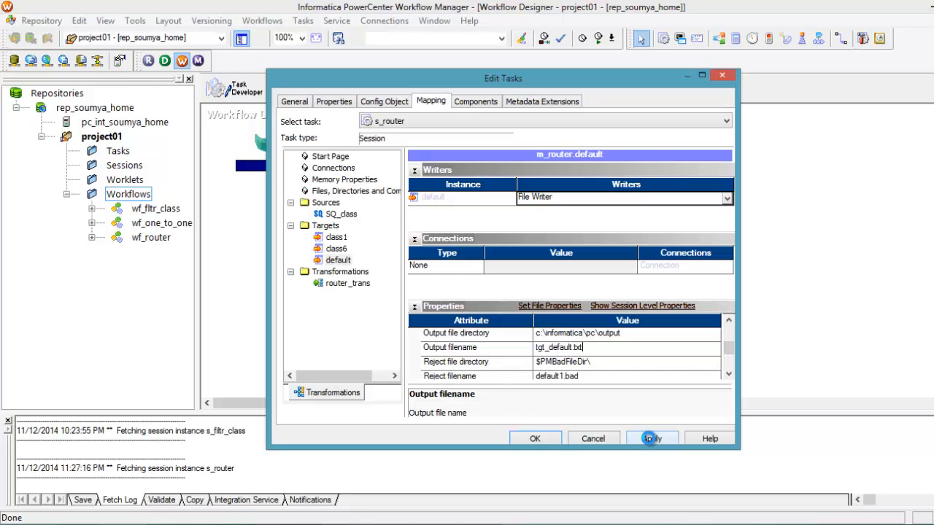
Step: Apply the s_router session changes, close its settings and save the wf_router workflow
{"action": "left_click", "coordinate": [649, 438]}
{"action": "left_click", "coordinate": [536, 438]}
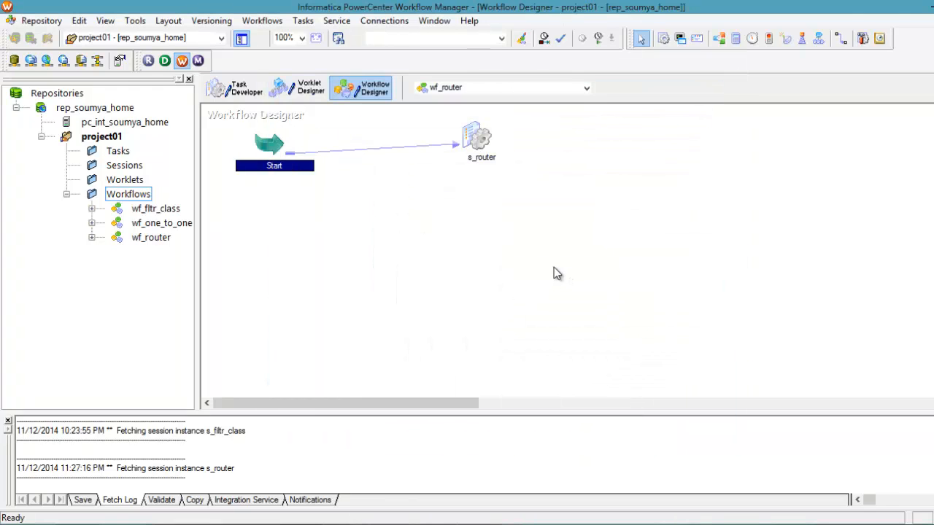
{"action": "left_click", "coordinate": [542, 259]}
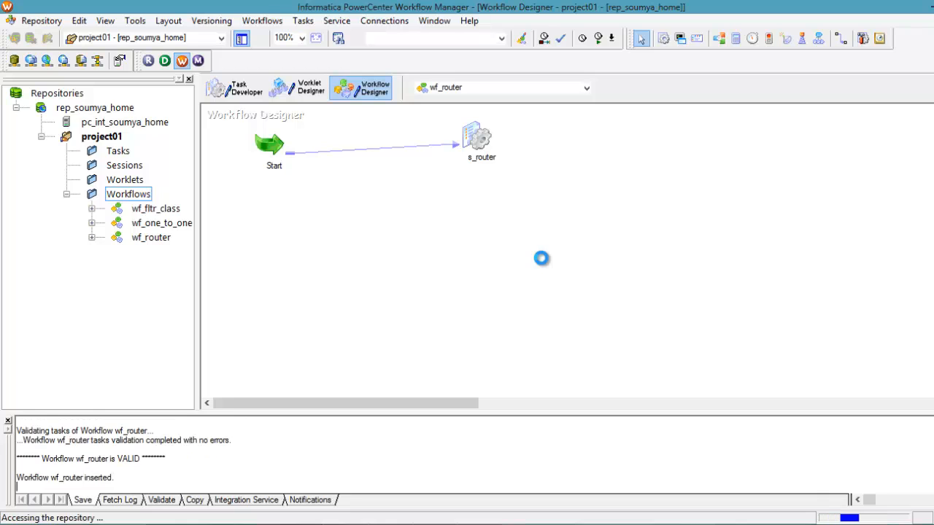
Step: Start the workflow from the s_router task and check the wf_router run in Workflow Monitor
{"action": "right_click", "coordinate": [471, 146]}
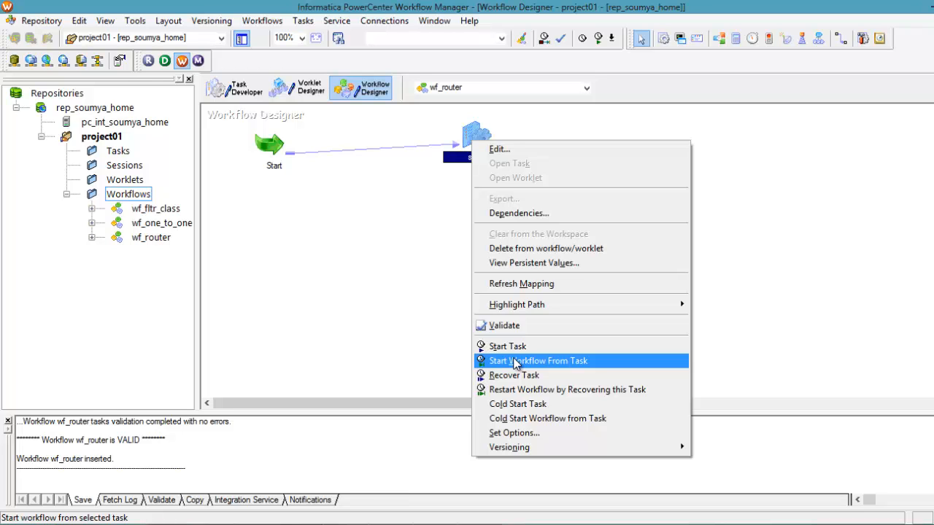
{"action": "left_click", "coordinate": [515, 361]}
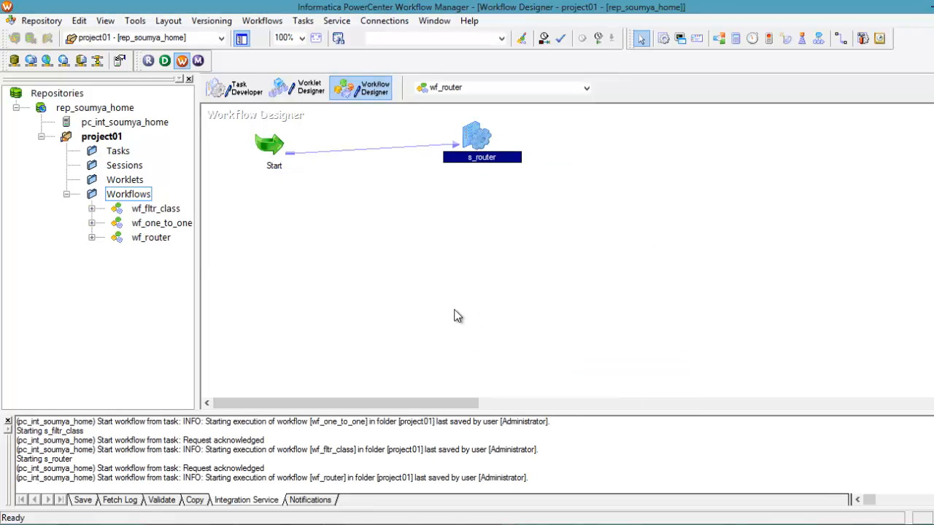
{"action": "left_click", "coordinate": [454, 316]}
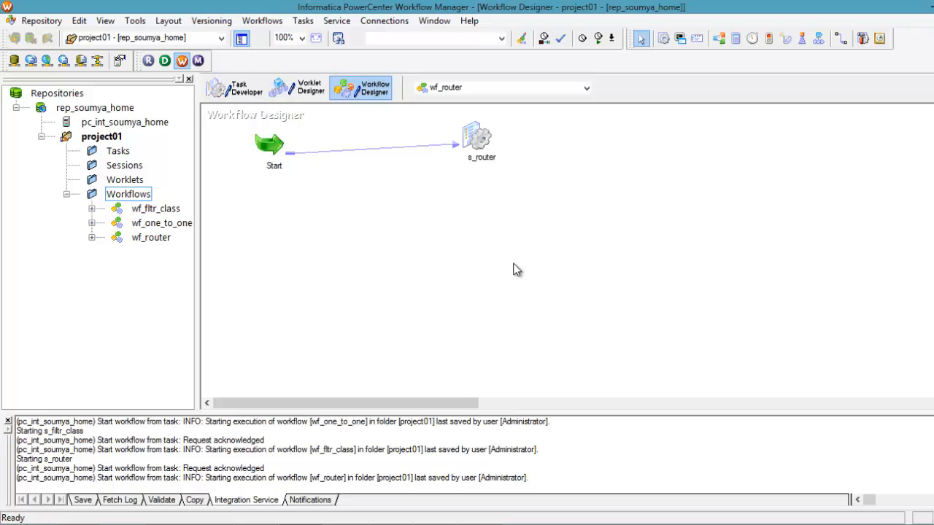
{"action": "left_click", "coordinate": [434, 524]}
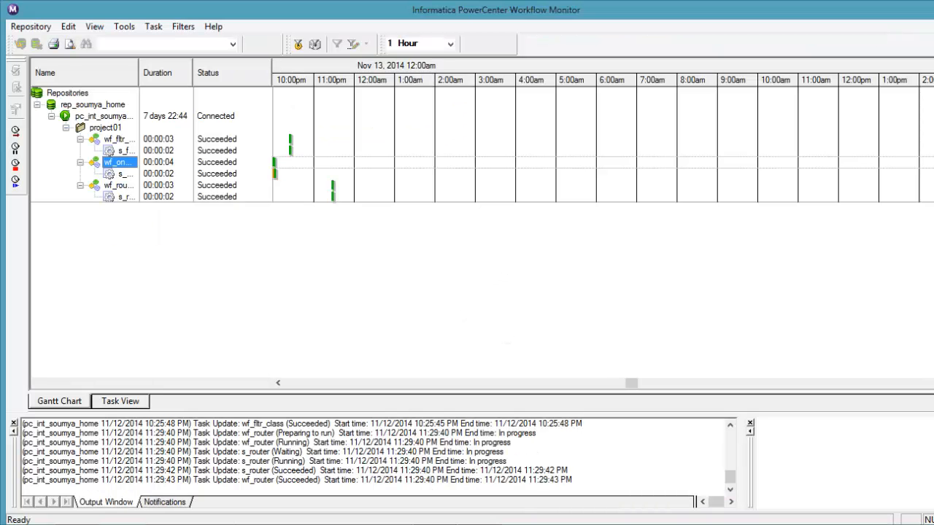
{"action": "left_click", "coordinate": [120, 188]}
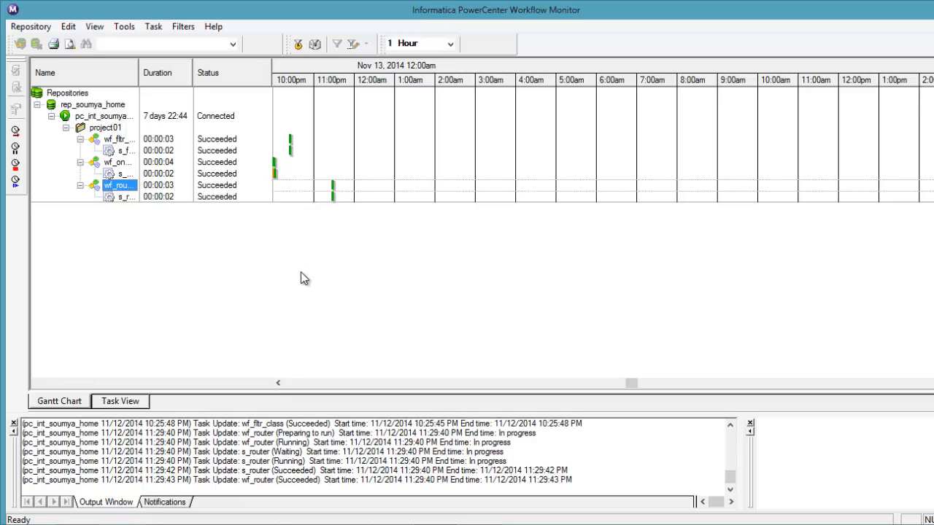
Step: Review the class 5 and class 6 rows of the class source file in Notepad, and close the file
{"action": "left_click", "coordinate": [277, 524]}
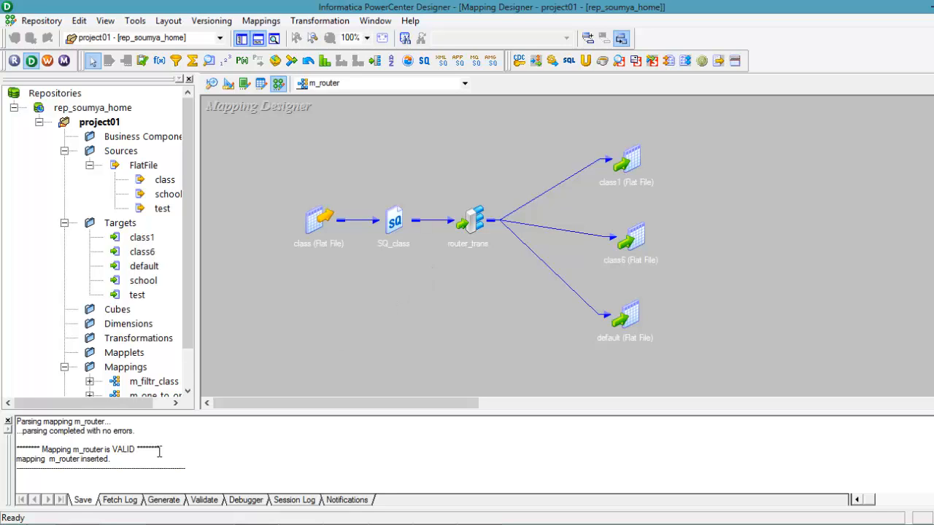
{"action": "left_click", "coordinate": [94, 523]}
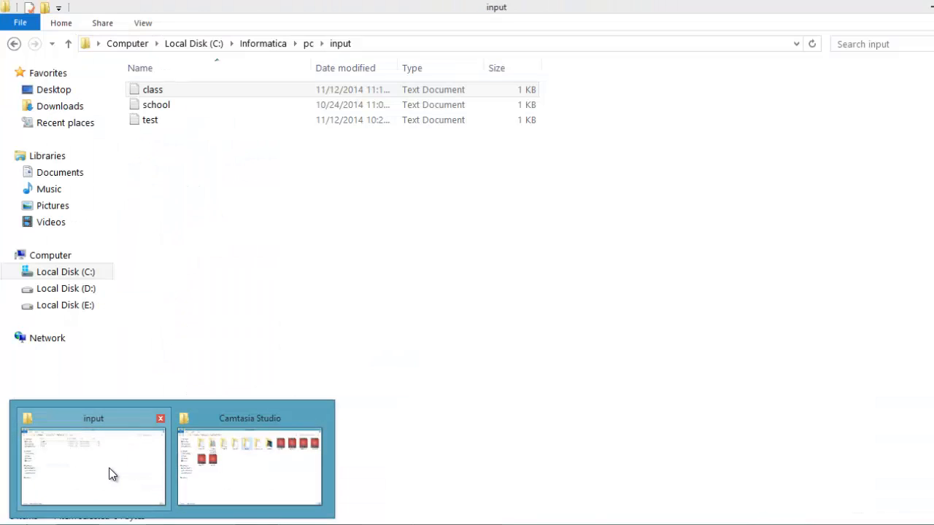
{"action": "left_click", "coordinate": [109, 474]}
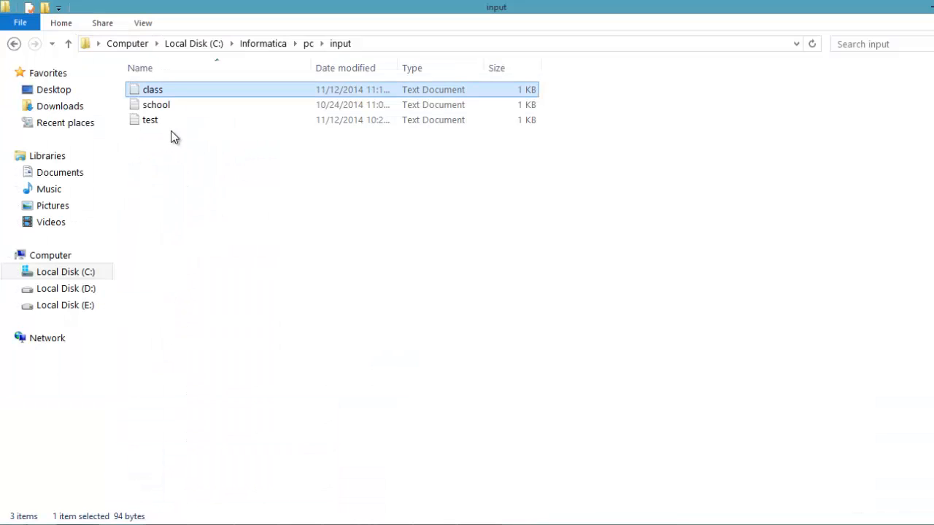
{"action": "left_click", "coordinate": [345, 523]}
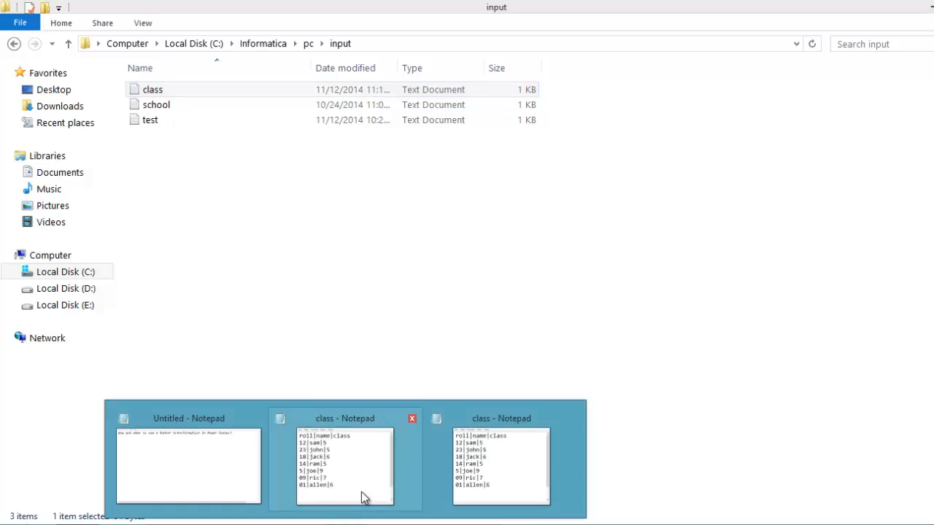
{"action": "left_click", "coordinate": [476, 480]}
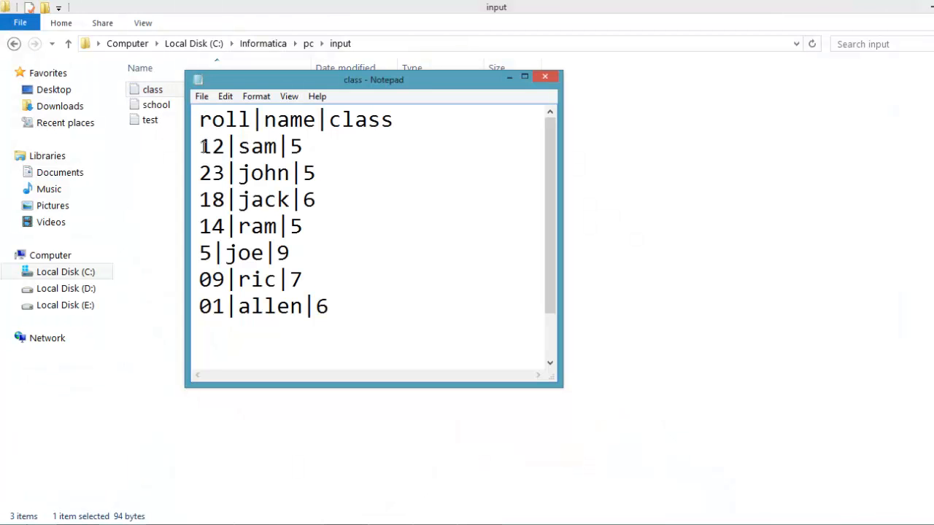
{"action": "left_click_drag", "start_coordinate": [201, 146], "coordinate": [316, 173]}
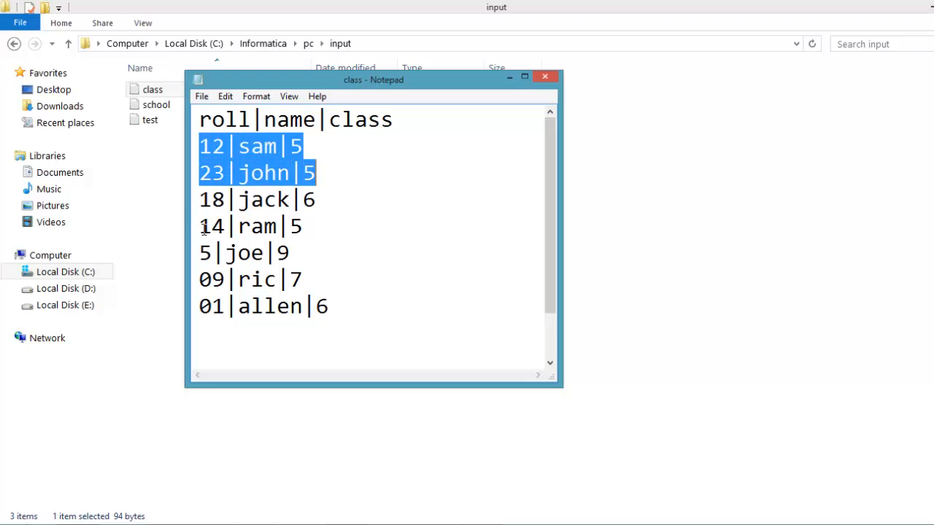
{"action": "left_click_drag", "start_coordinate": [200, 226], "coordinate": [304, 233]}
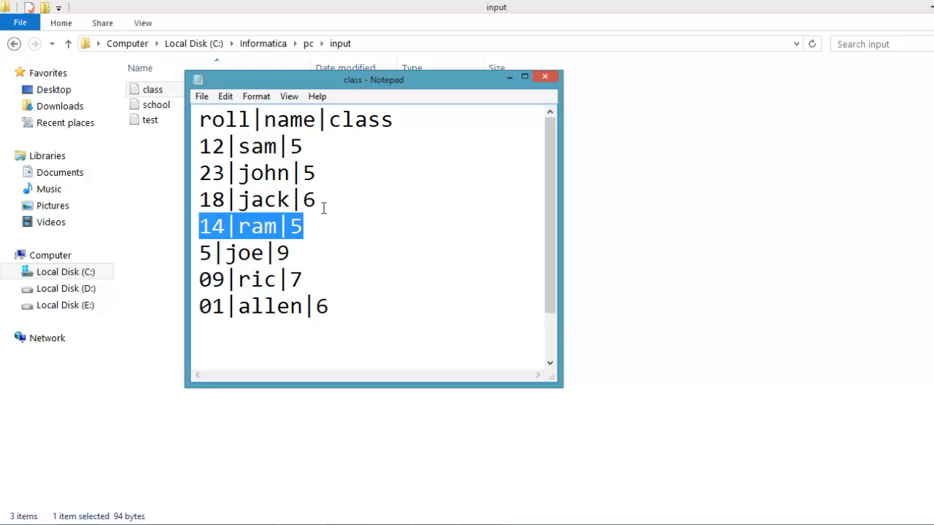
{"action": "left_click_drag", "start_coordinate": [312, 202], "coordinate": [196, 204]}
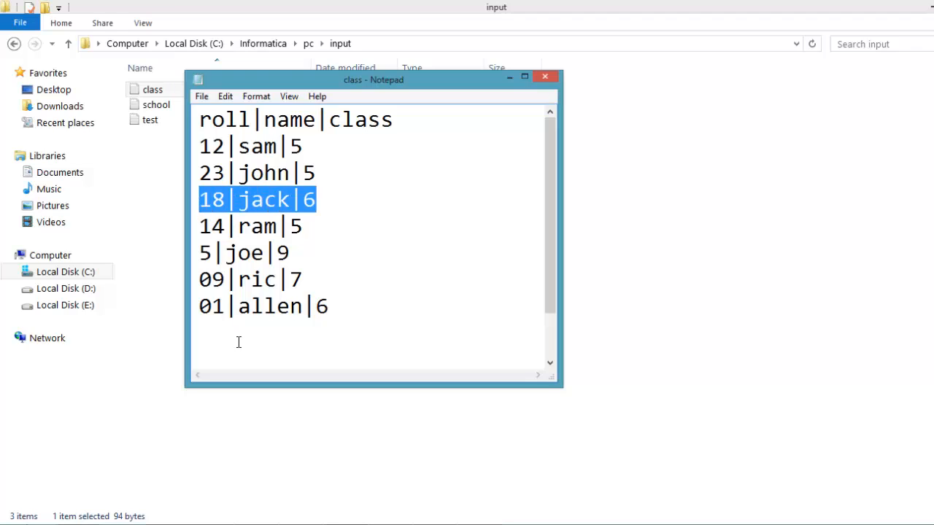
{"action": "left_click_drag", "start_coordinate": [332, 310], "coordinate": [204, 316]}
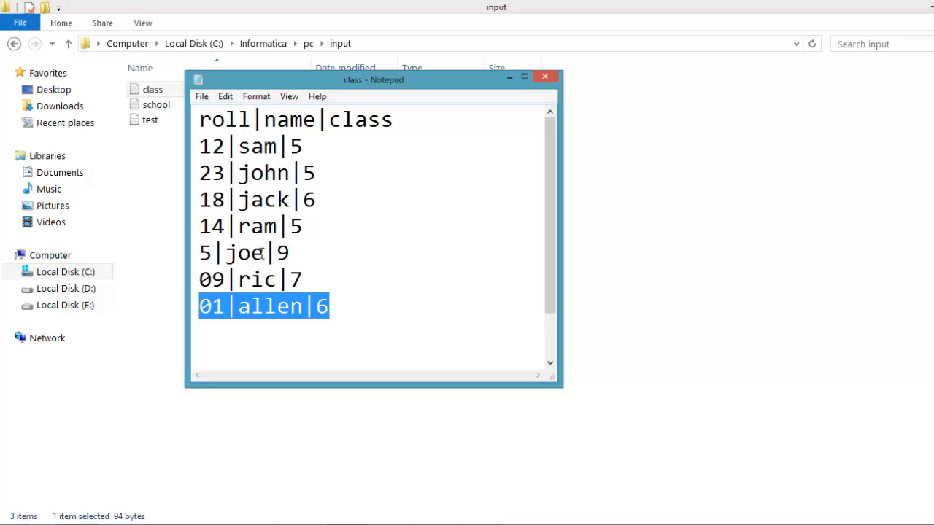
{"action": "left_click", "coordinate": [545, 79]}
Step: In the pc\output folder, open the tgt_class5, tgt_class6 and tgt_default files to examine the routed rows
{"action": "left_click", "coordinate": [309, 45]}
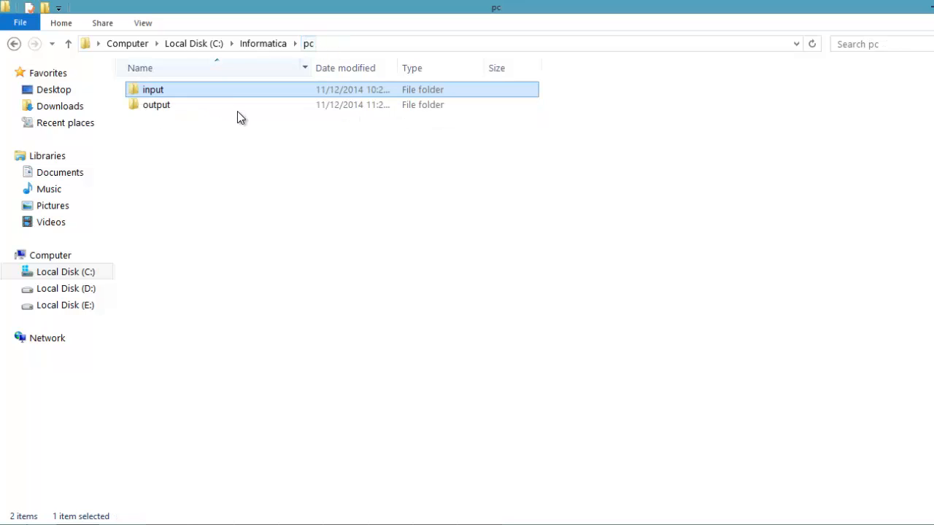
{"action": "left_click", "coordinate": [229, 108]}
{"action": "double_click", "coordinate": [229, 108]}
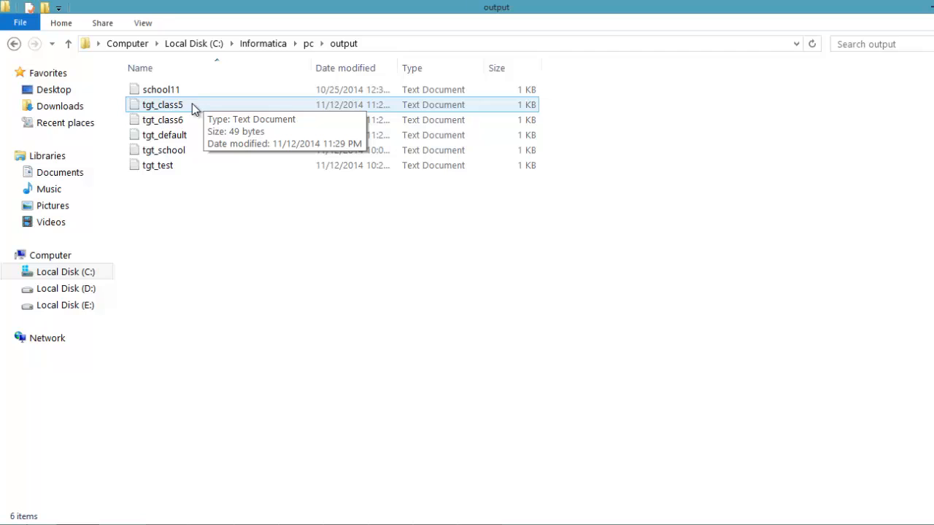
{"action": "double_click", "coordinate": [192, 104]}
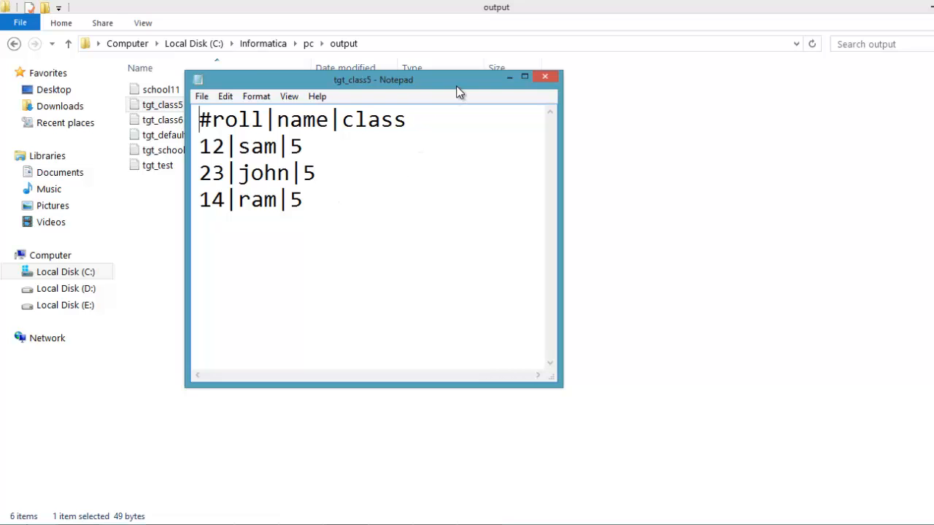
{"action": "left_click_drag", "start_coordinate": [456, 86], "coordinate": [706, 67]}
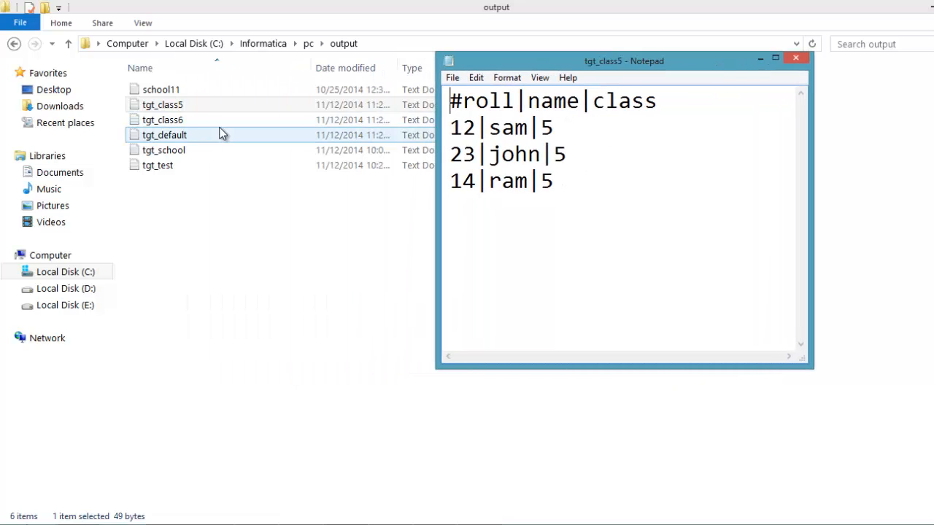
{"action": "double_click", "coordinate": [194, 118]}
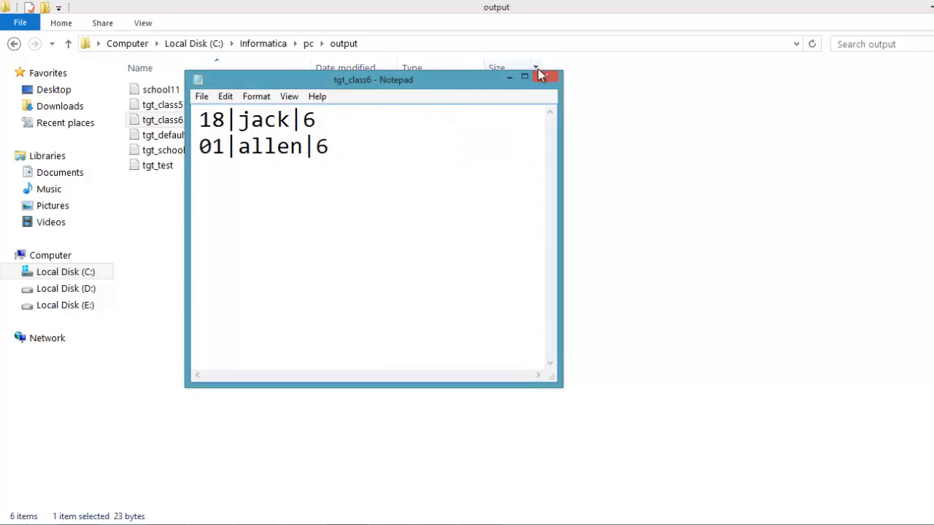
{"action": "double_click", "coordinate": [176, 137]}
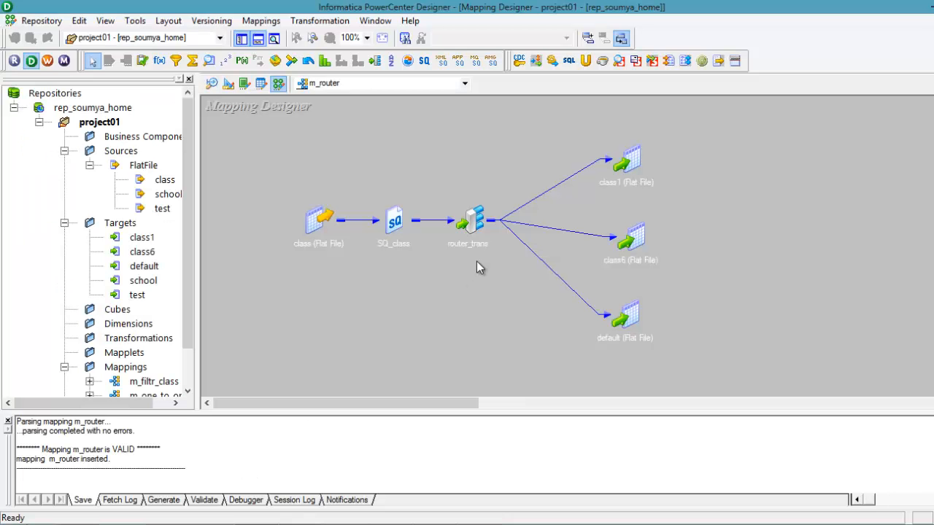
Step: In the m_router mapping in PowerCenter Designer, move router_trans up so it sits higher than SQ_class
{"action": "left_click_drag", "start_coordinate": [475, 219], "coordinate": [476, 175]}
{"action": "left_click", "coordinate": [456, 256]}
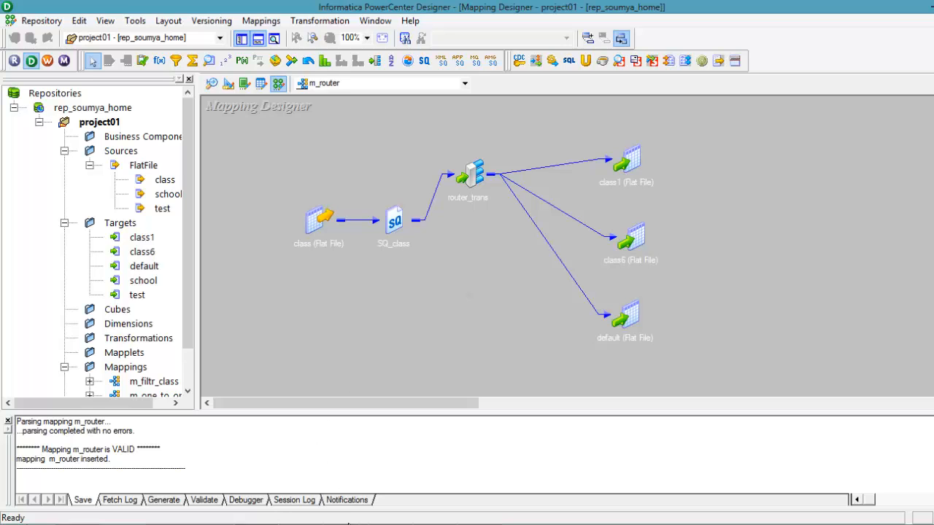
Step: Switch to the untitled Notepad note about how and when to use a Router transformation
{"action": "mouse_move", "coordinate": [334, 510]}
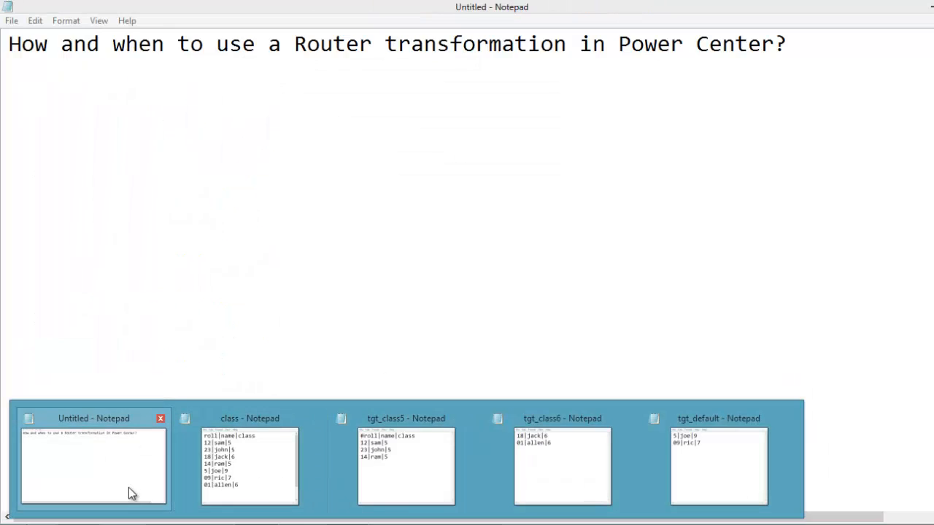
{"action": "left_click", "coordinate": [129, 494]}
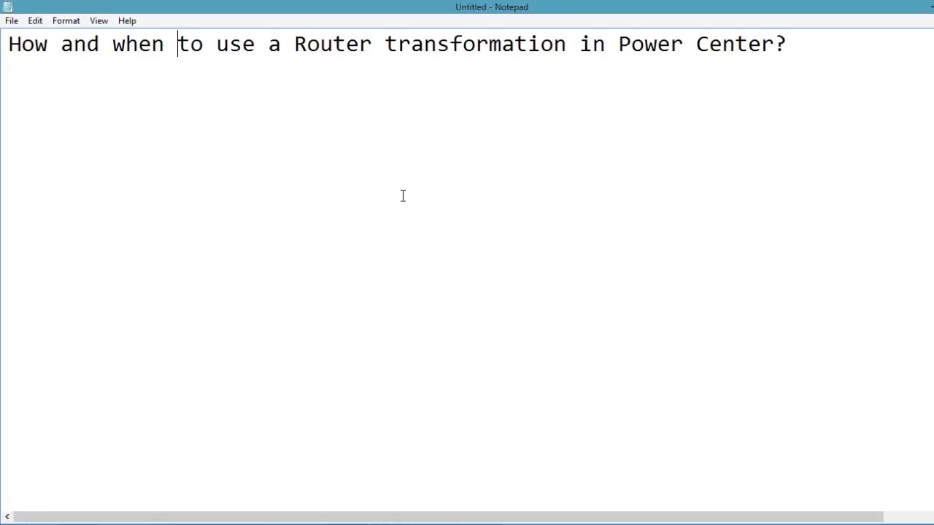